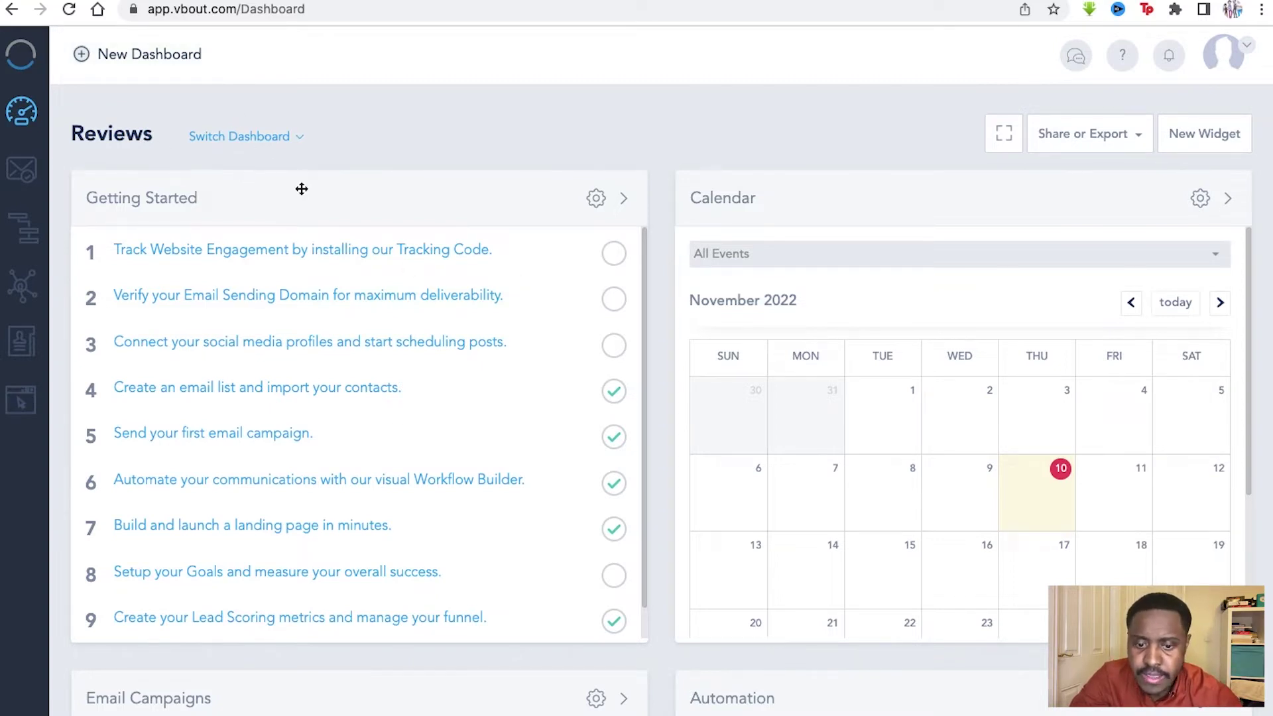
Step: Look through the Reviews dashboard's Getting Started, Calendar, Email Campaigns, Automation and Social Content widgets
{"action": "scroll", "coordinate": [278, 265], "scroll_direction": "down", "scroll_amount": 1}
{"action": "scroll", "coordinate": [269, 296], "scroll_direction": "up", "scroll_amount": 1}
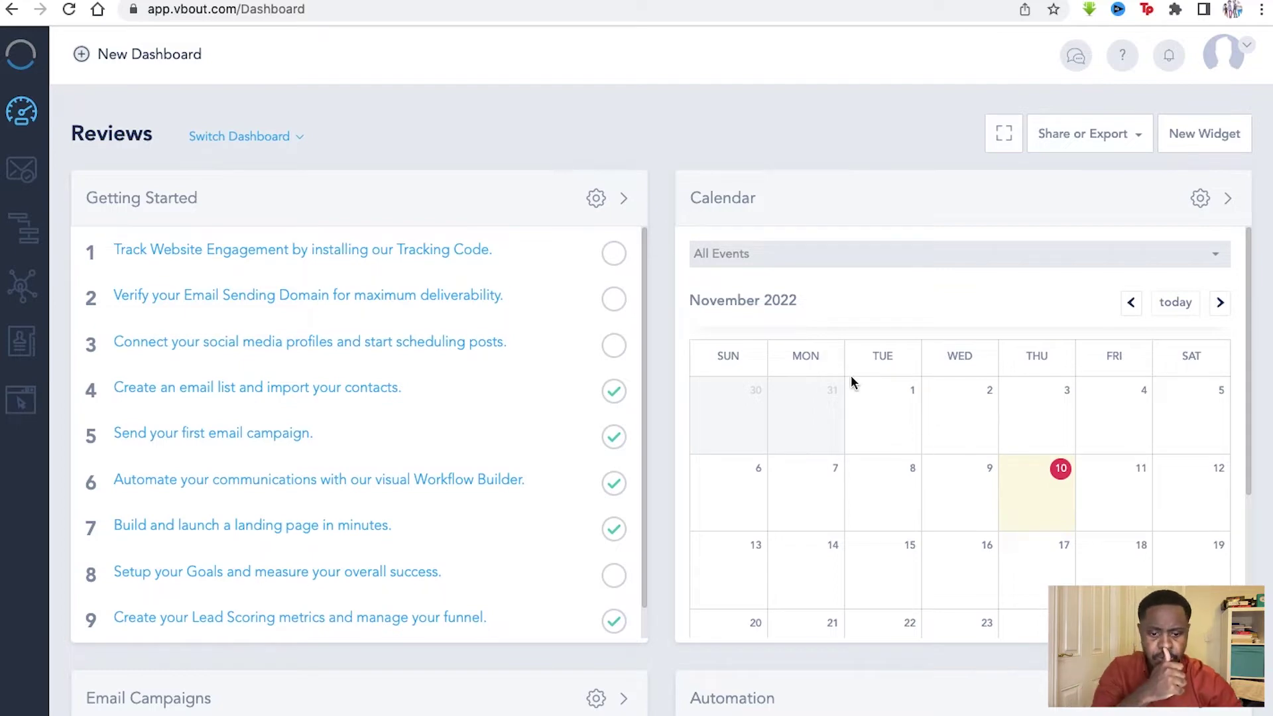
{"action": "scroll", "coordinate": [849, 375], "scroll_direction": "down", "scroll_amount": 3}
{"action": "scroll", "coordinate": [631, 469], "scroll_direction": "down", "scroll_amount": 1}
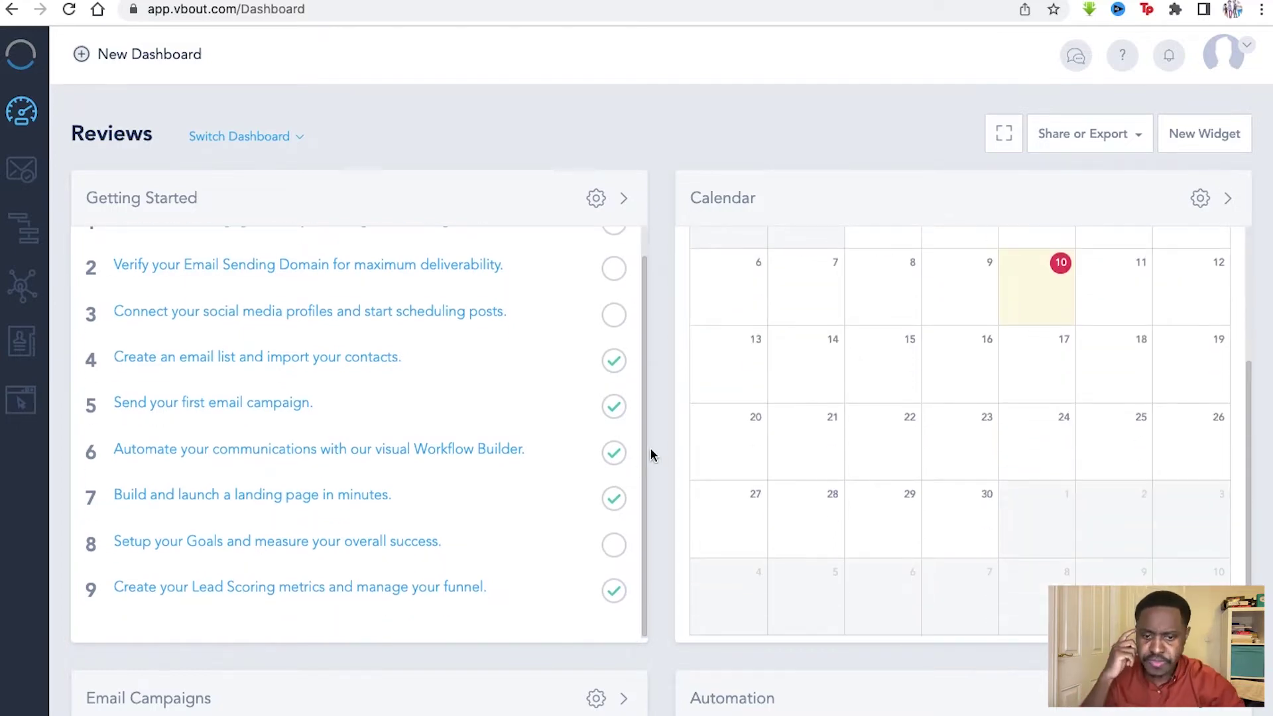
{"action": "scroll", "coordinate": [657, 447], "scroll_direction": "down", "scroll_amount": 6}
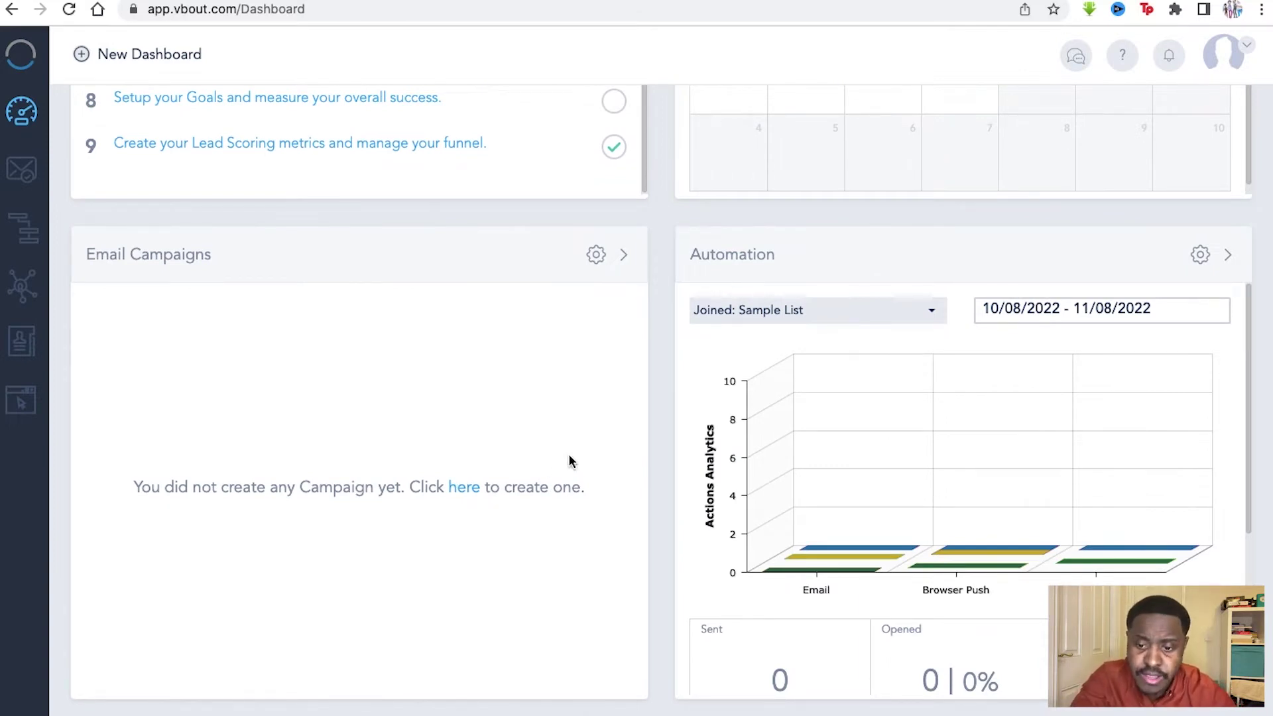
{"action": "scroll", "coordinate": [898, 378], "scroll_direction": "down", "scroll_amount": 3}
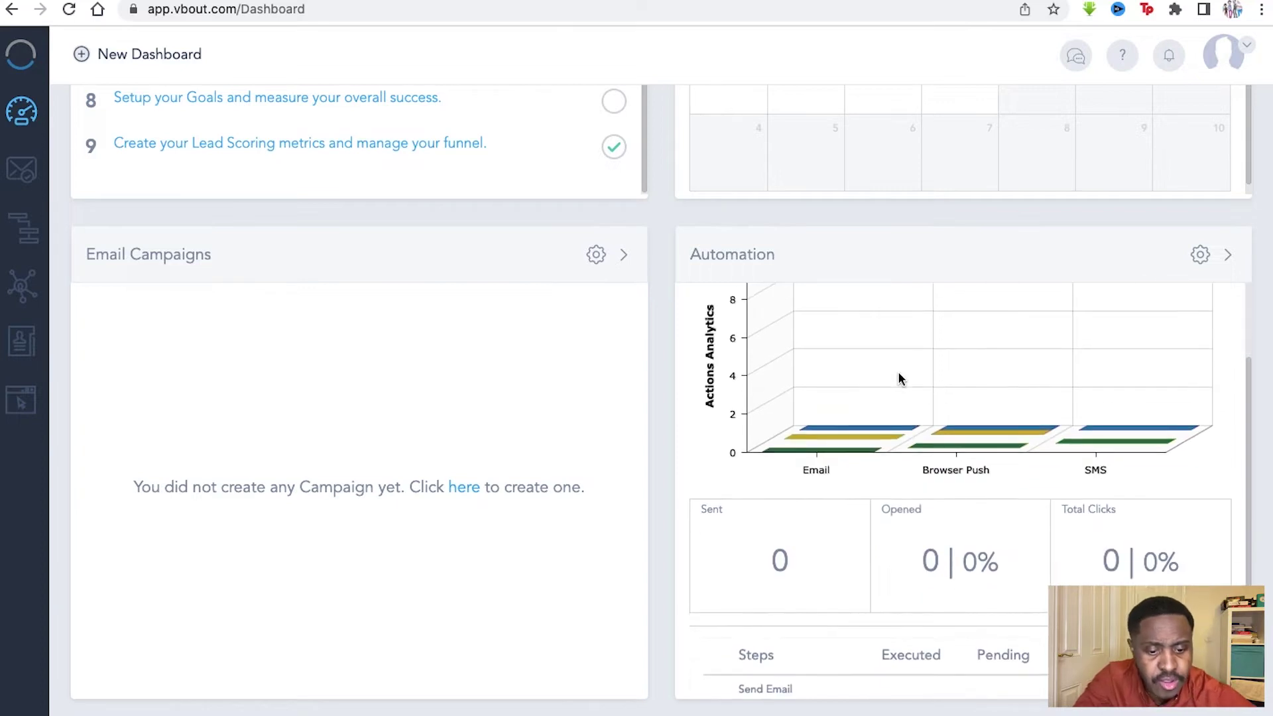
{"action": "scroll", "coordinate": [899, 379], "scroll_direction": "up", "scroll_amount": 2}
{"action": "scroll", "coordinate": [899, 379], "scroll_direction": "up", "scroll_amount": 1}
{"action": "mouse_move", "coordinate": [819, 555]}
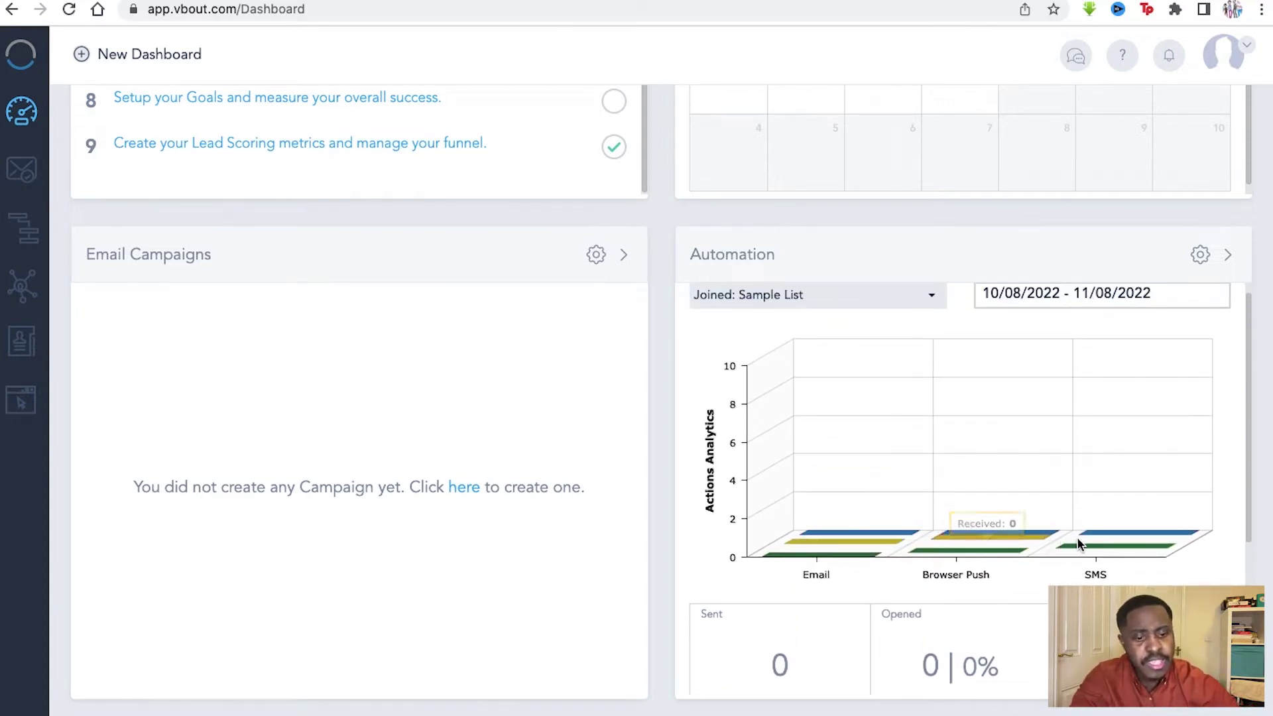
{"action": "scroll", "coordinate": [1088, 547], "scroll_direction": "down", "scroll_amount": 3}
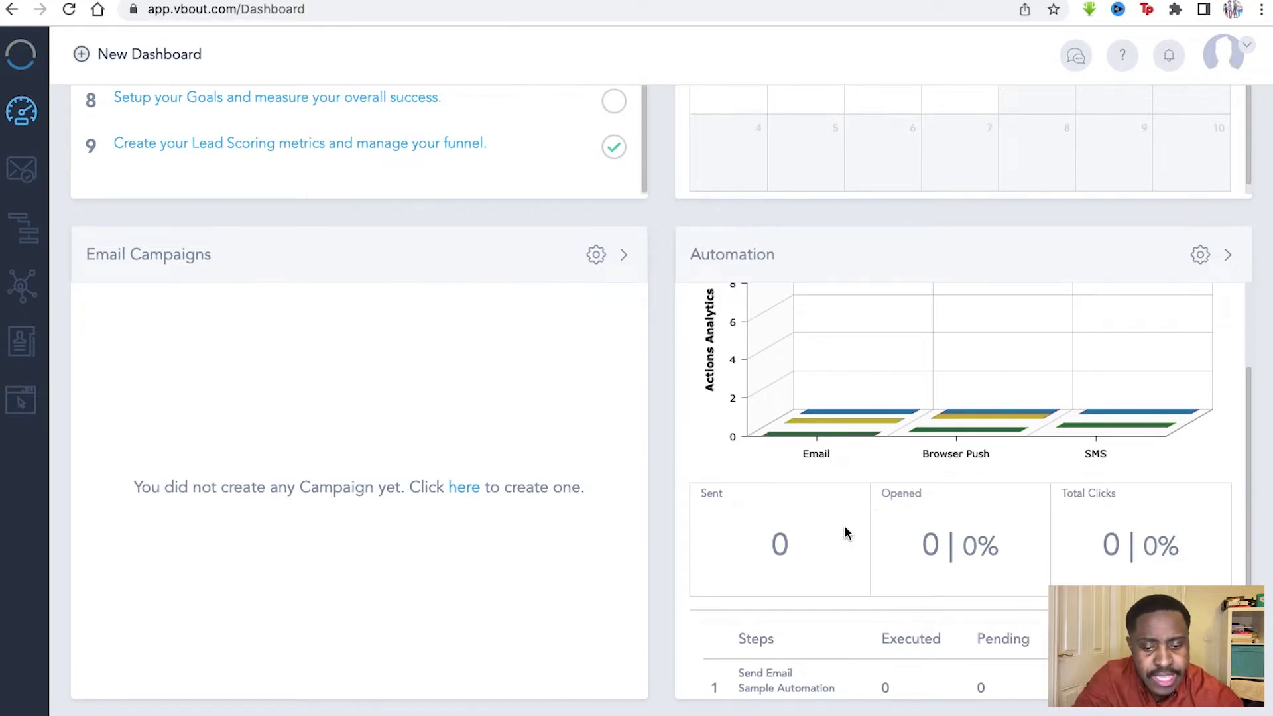
{"action": "scroll", "coordinate": [802, 555], "scroll_direction": "down", "scroll_amount": 3}
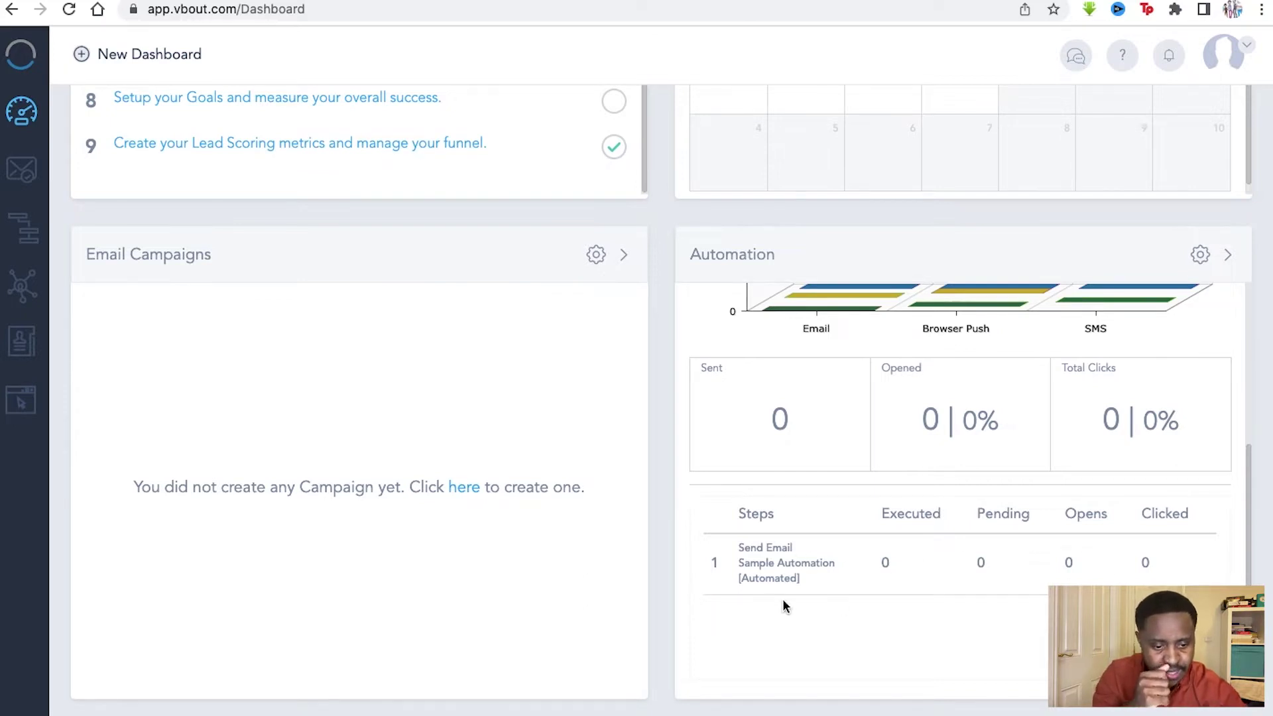
{"action": "scroll", "coordinate": [420, 484], "scroll_direction": "down", "scroll_amount": 7}
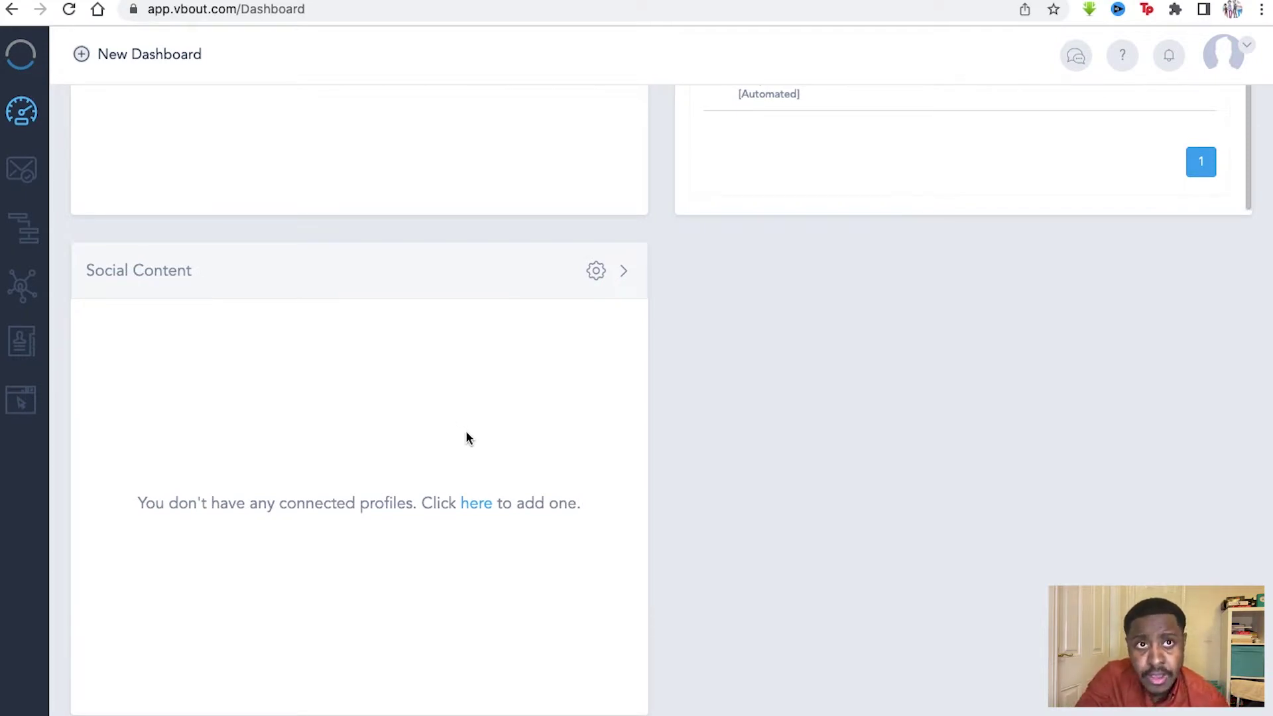
{"action": "scroll", "coordinate": [397, 409], "scroll_direction": "up", "scroll_amount": 14}
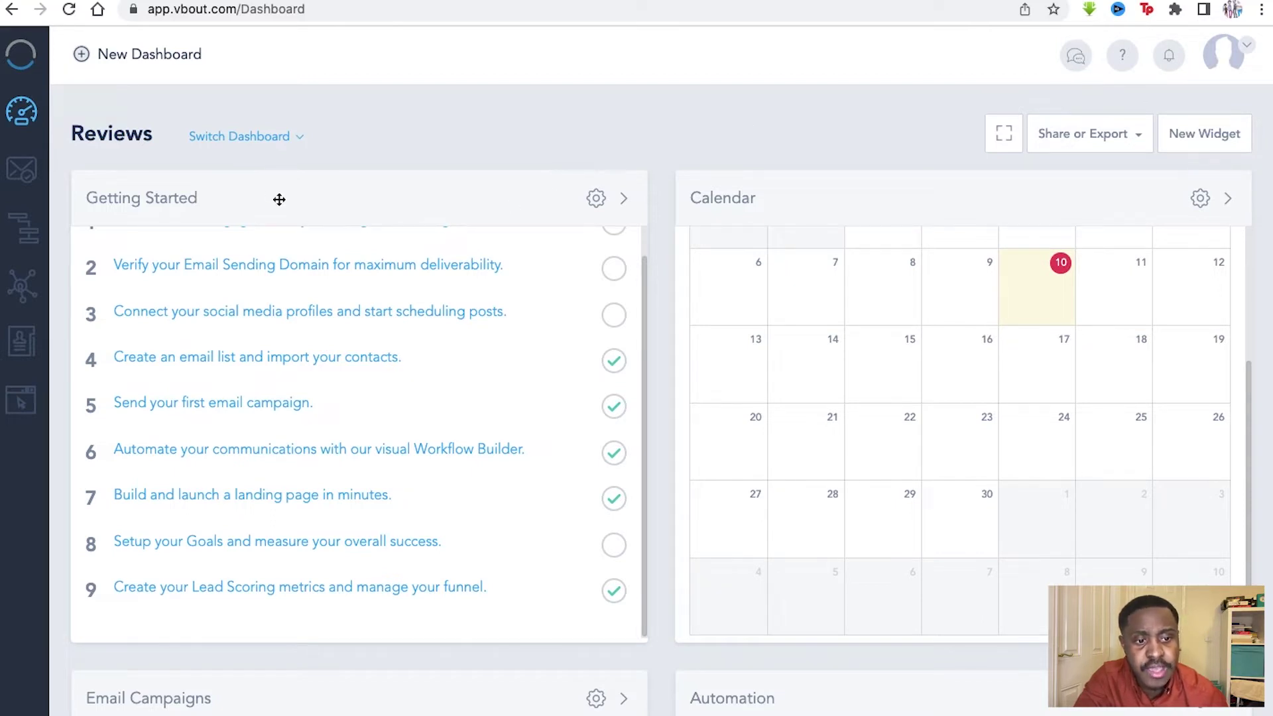
Step: Create a new email marketing campaign and name it "opulent"
{"action": "left_click", "coordinate": [33, 164]}
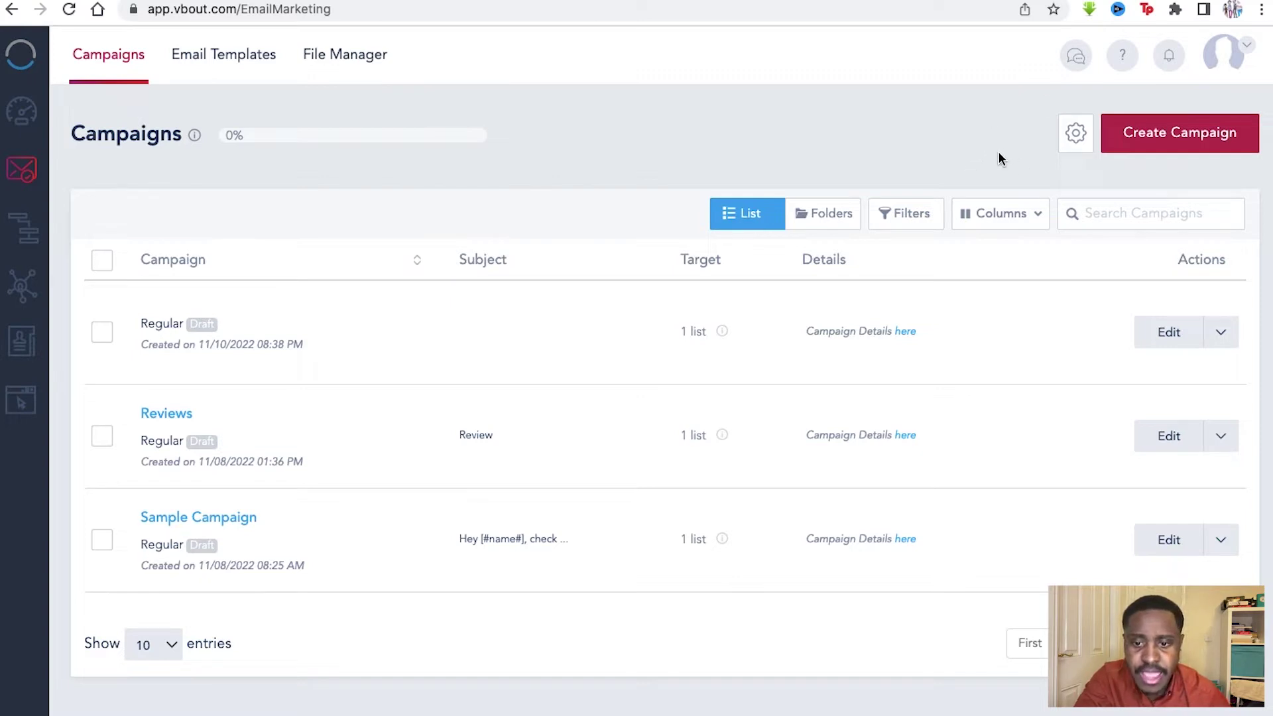
{"action": "left_click", "coordinate": [1116, 140]}
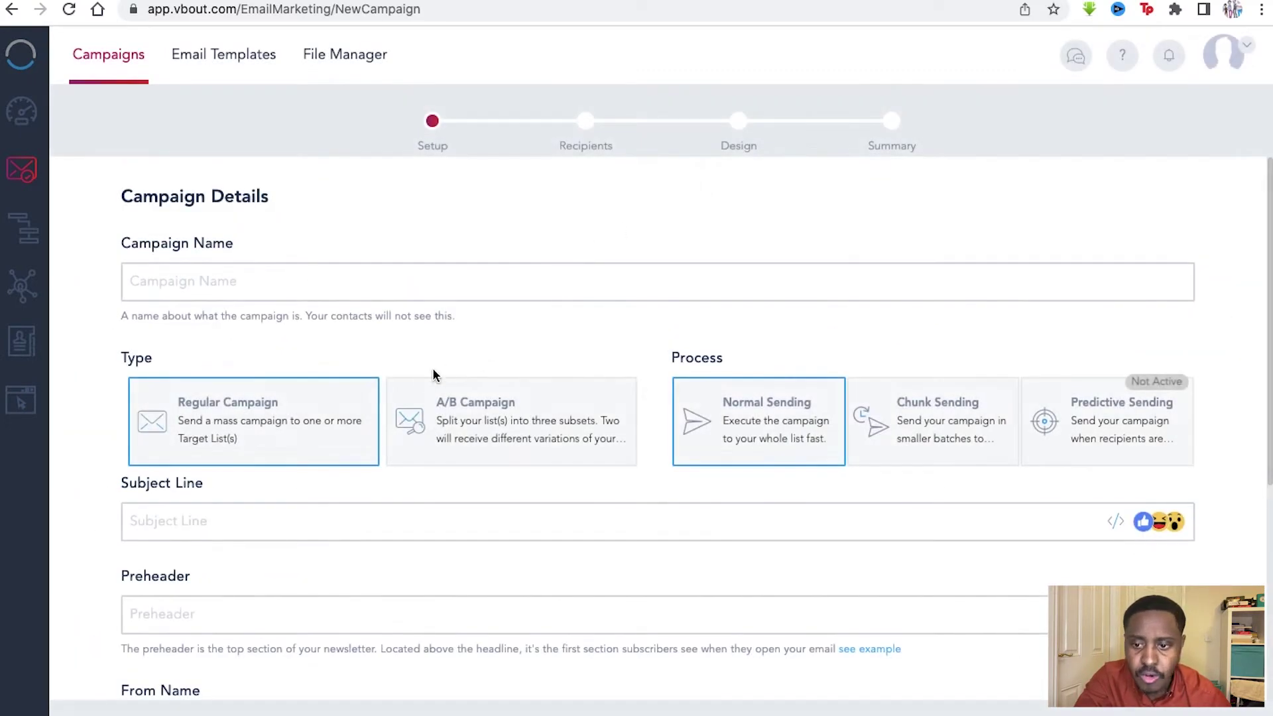
{"action": "left_click", "coordinate": [344, 296]}
{"action": "type", "text": "opulent"}
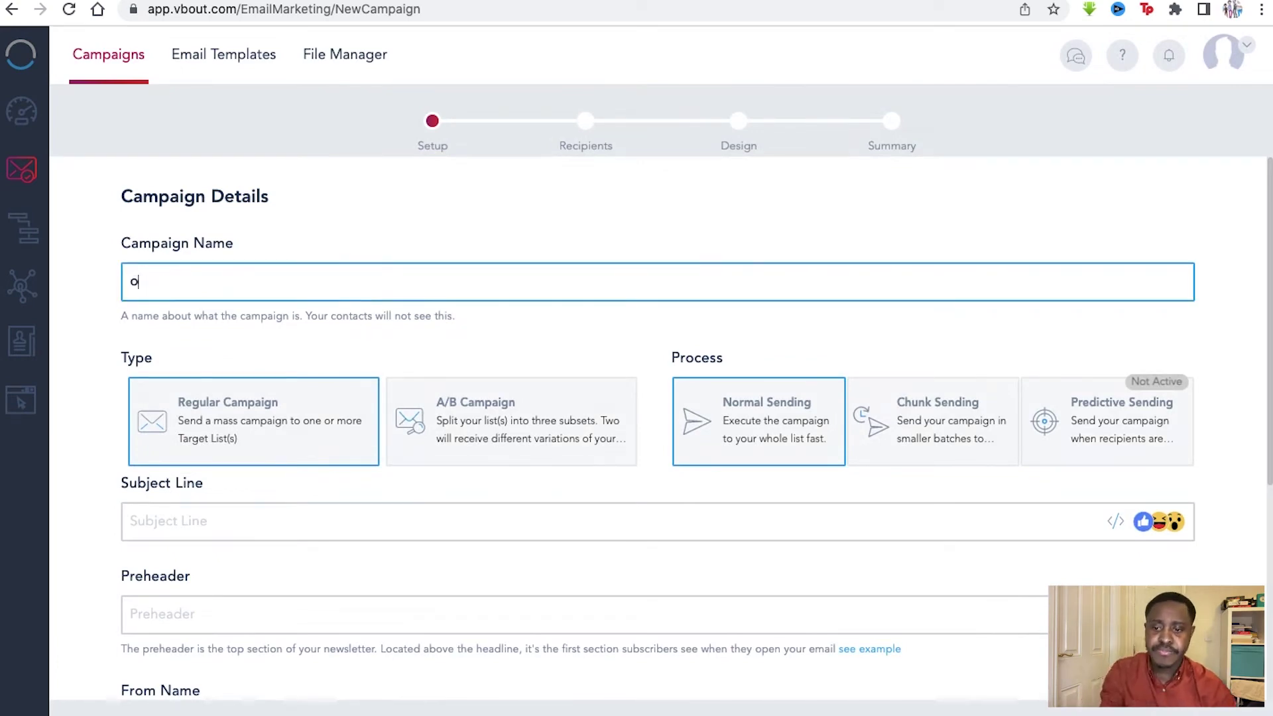
Step: Set the campaign's subject line to "software" and its preheader to "Market tools"
{"action": "scroll", "coordinate": [291, 337], "scroll_direction": "down", "scroll_amount": 3}
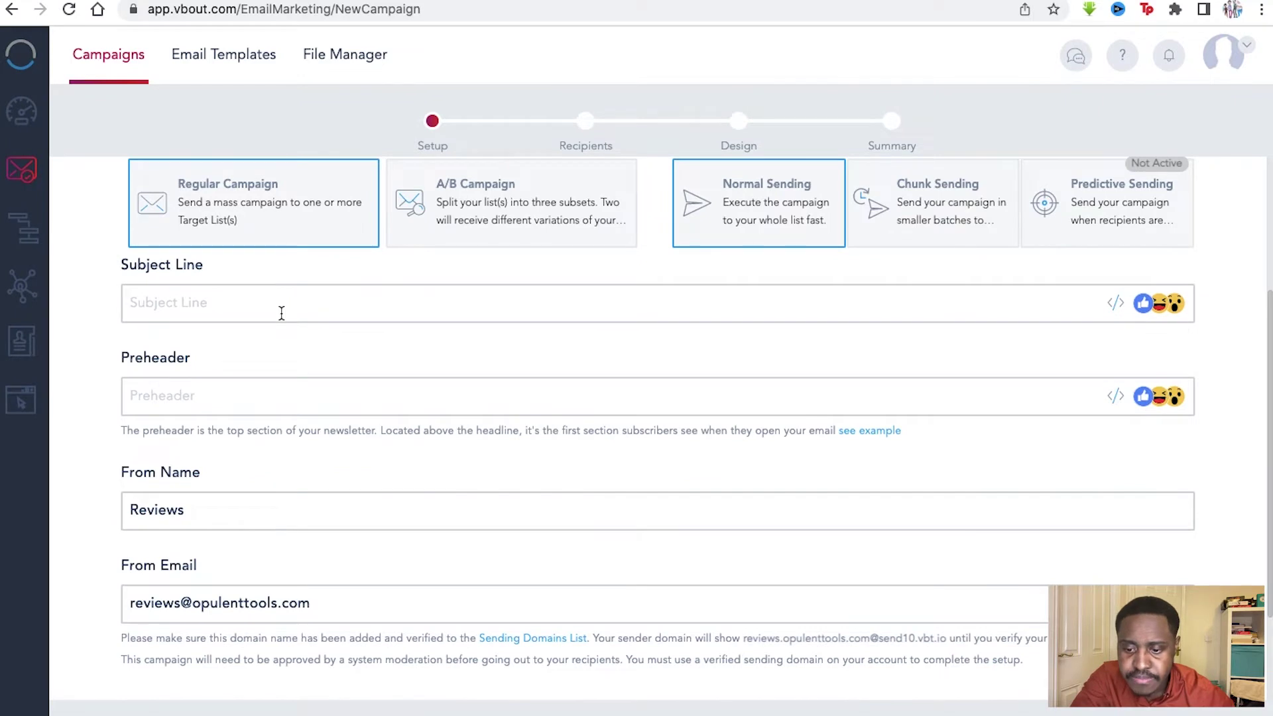
{"action": "scroll", "coordinate": [282, 313], "scroll_direction": "up", "scroll_amount": 1}
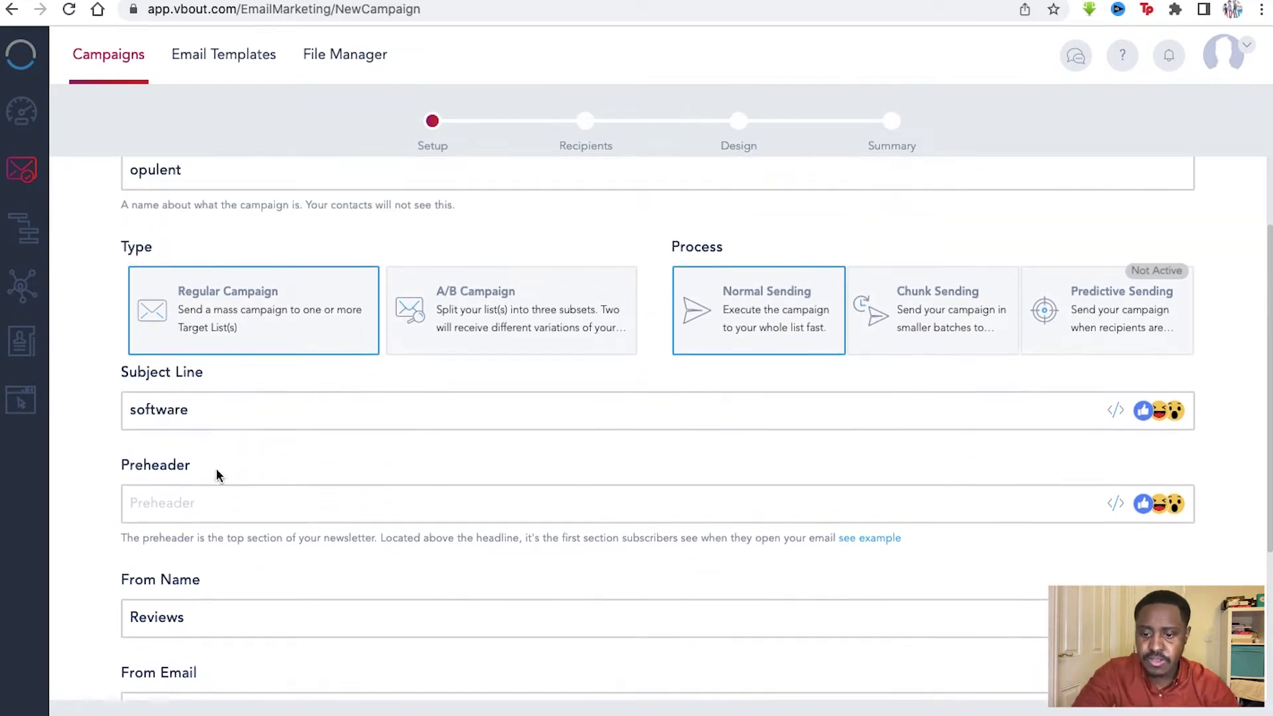
{"action": "scroll", "coordinate": [226, 457], "scroll_direction": "down", "scroll_amount": 2}
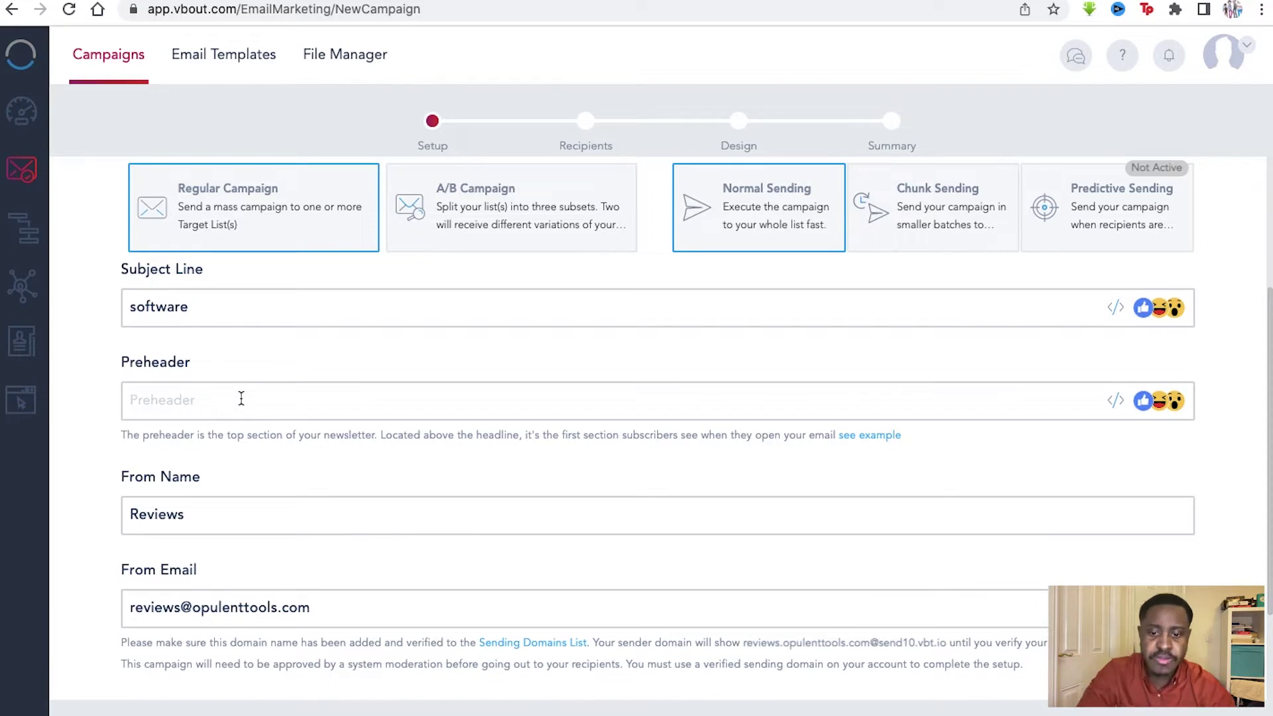
{"action": "left_click", "coordinate": [582, 413]}
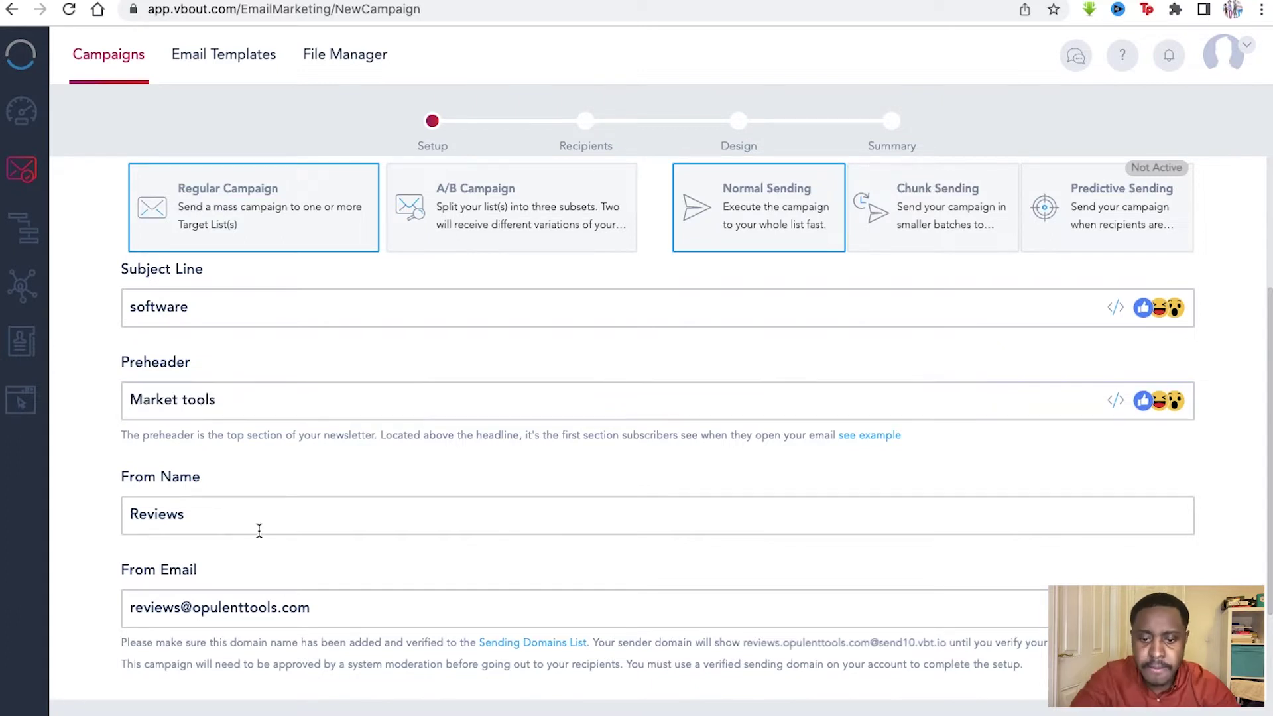
Step: Review the campaign's type, sending process and sender details, and proceed to the Recipients stage
{"action": "scroll", "coordinate": [258, 524], "scroll_direction": "down", "scroll_amount": 2}
{"action": "scroll", "coordinate": [256, 434], "scroll_direction": "down", "scroll_amount": 1}
{"action": "scroll", "coordinate": [257, 432], "scroll_direction": "up", "scroll_amount": 5}
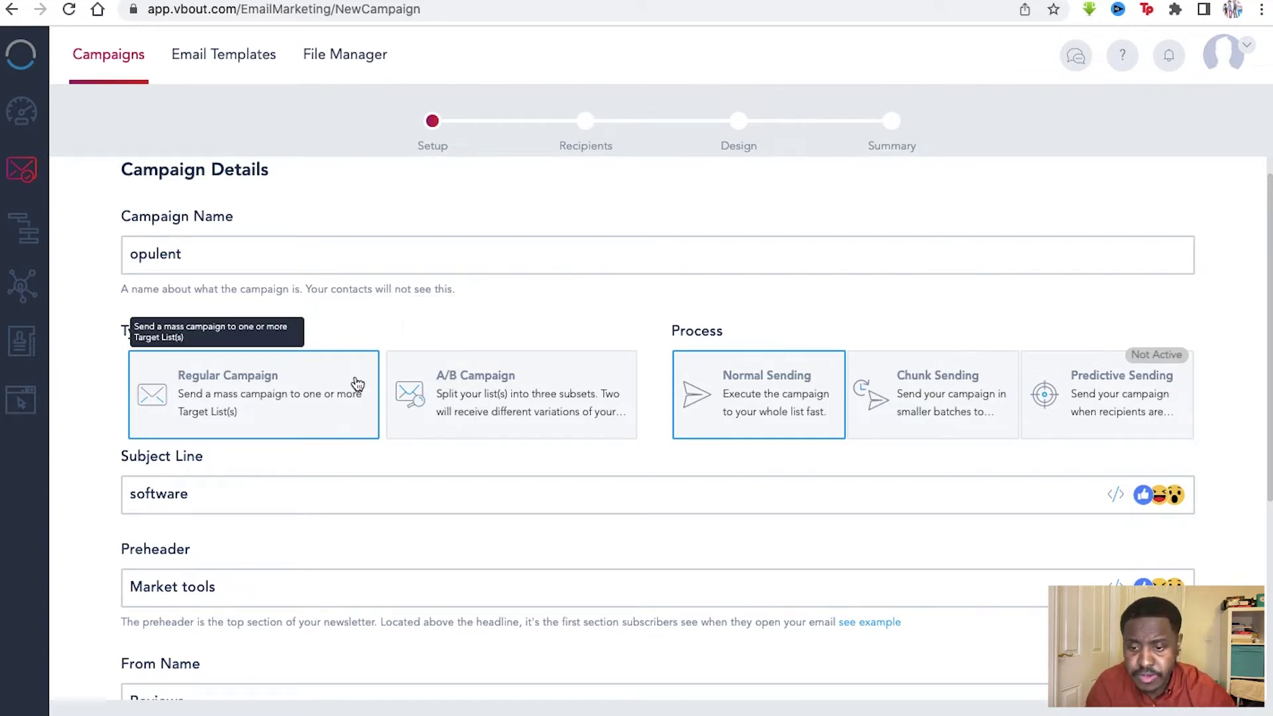
{"action": "scroll", "coordinate": [654, 332], "scroll_direction": "down", "scroll_amount": 5}
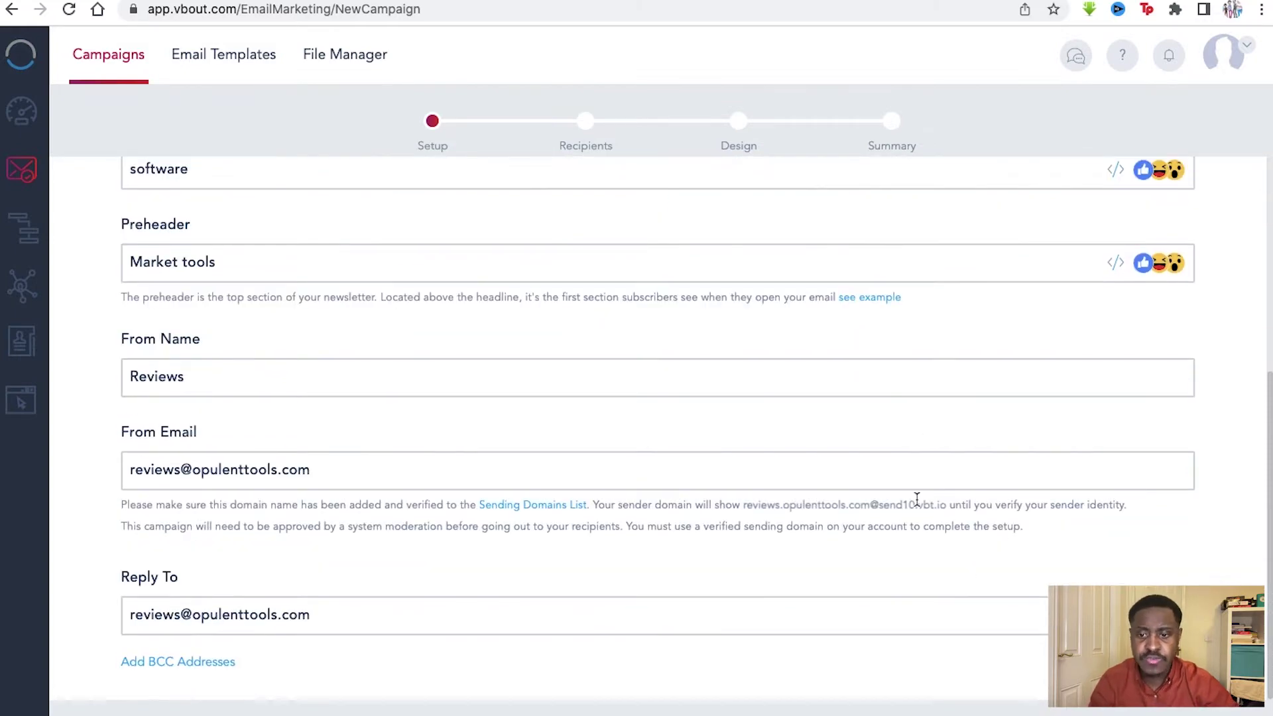
{"action": "scroll", "coordinate": [917, 498], "scroll_direction": "up", "scroll_amount": 5}
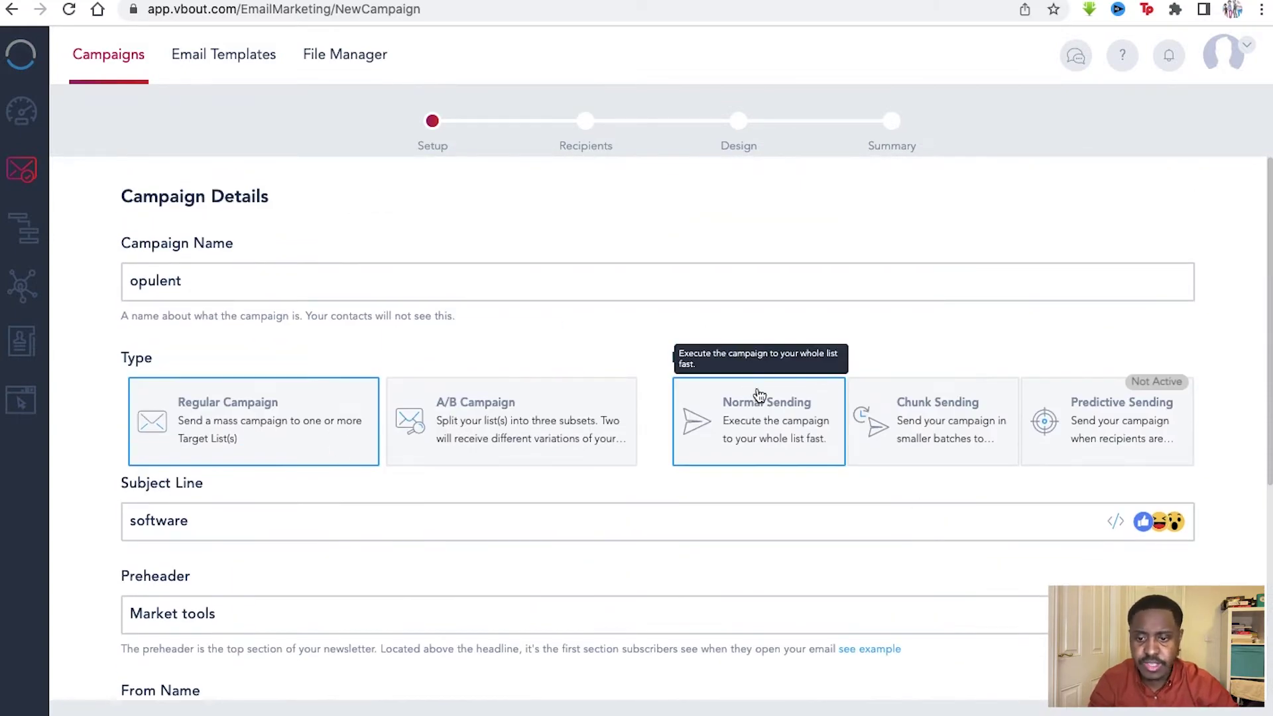
{"action": "scroll", "coordinate": [395, 312], "scroll_direction": "down", "scroll_amount": 6}
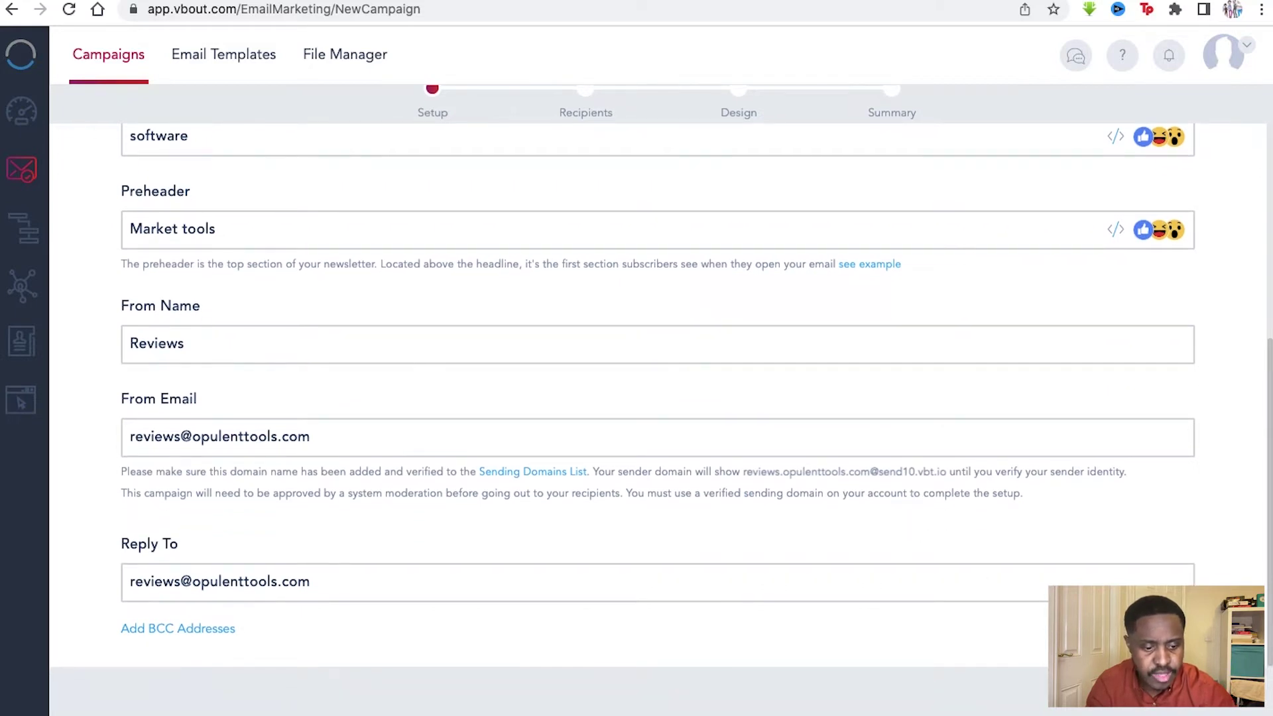
{"action": "left_click", "coordinate": [1156, 691]}
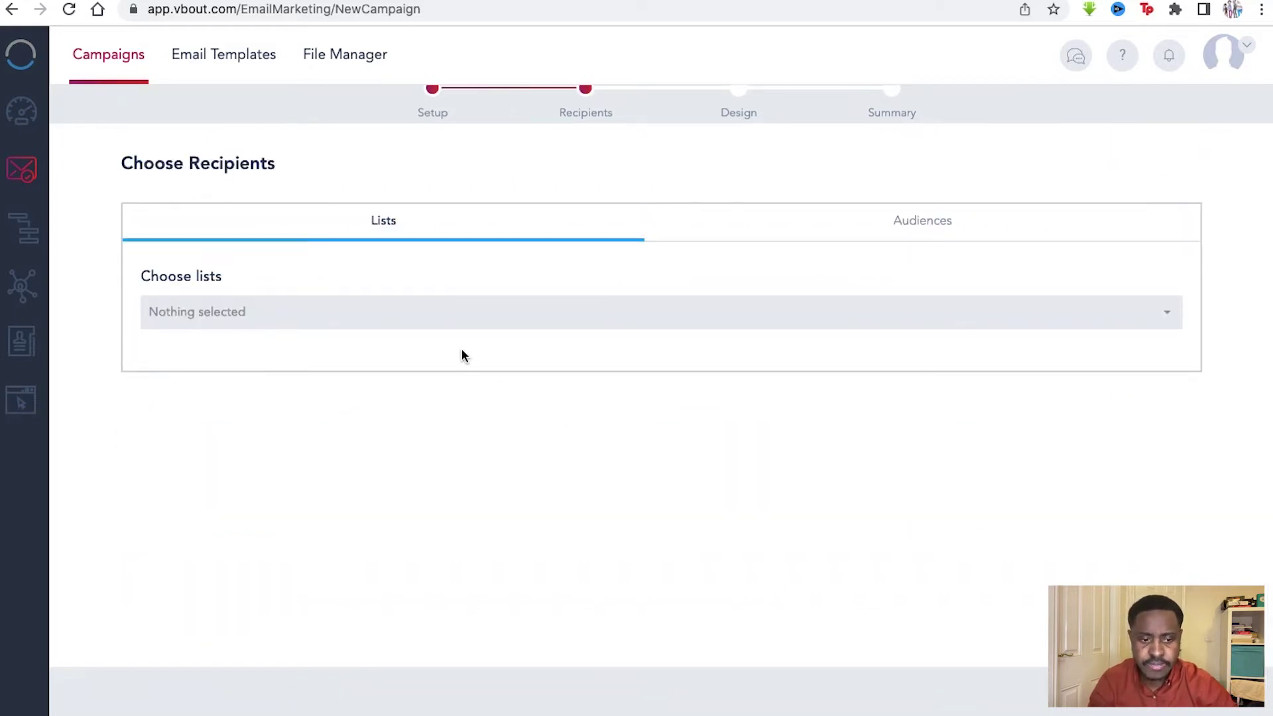
Step: Choose Sample List as the campaign's recipient list
{"action": "scroll", "coordinate": [463, 351], "scroll_direction": "up", "scroll_amount": 1}
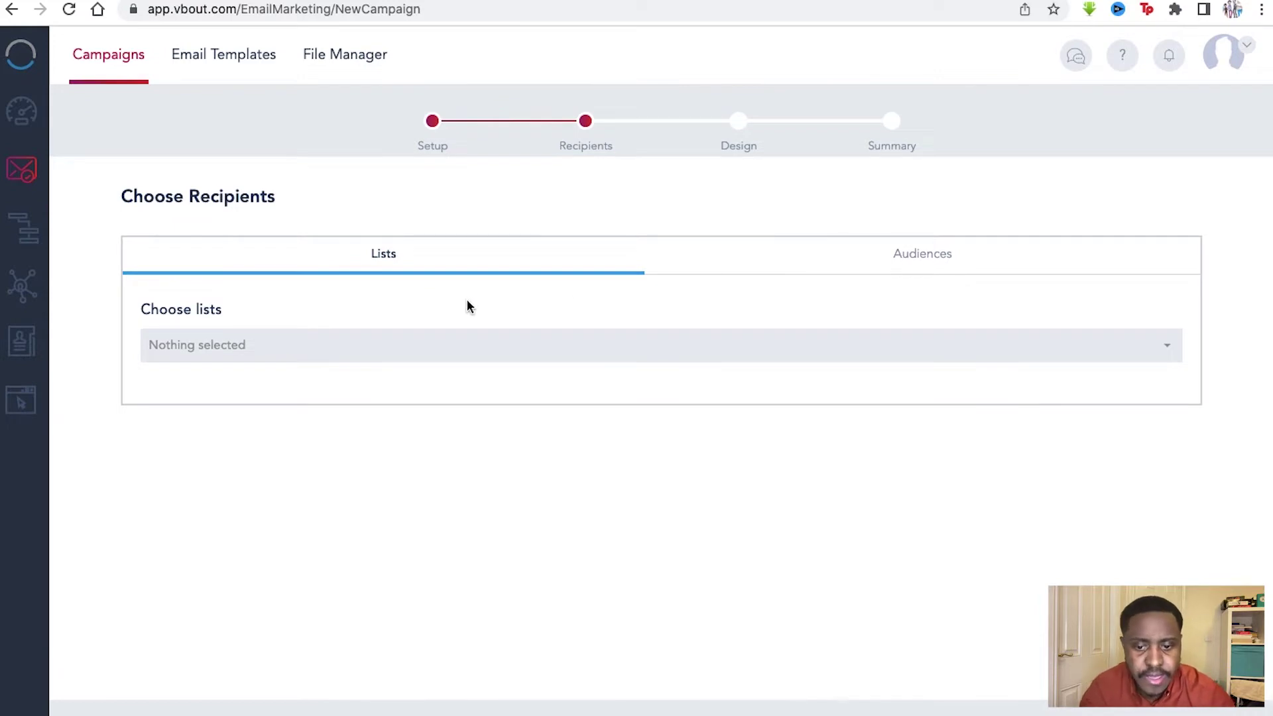
{"action": "left_click", "coordinate": [450, 343]}
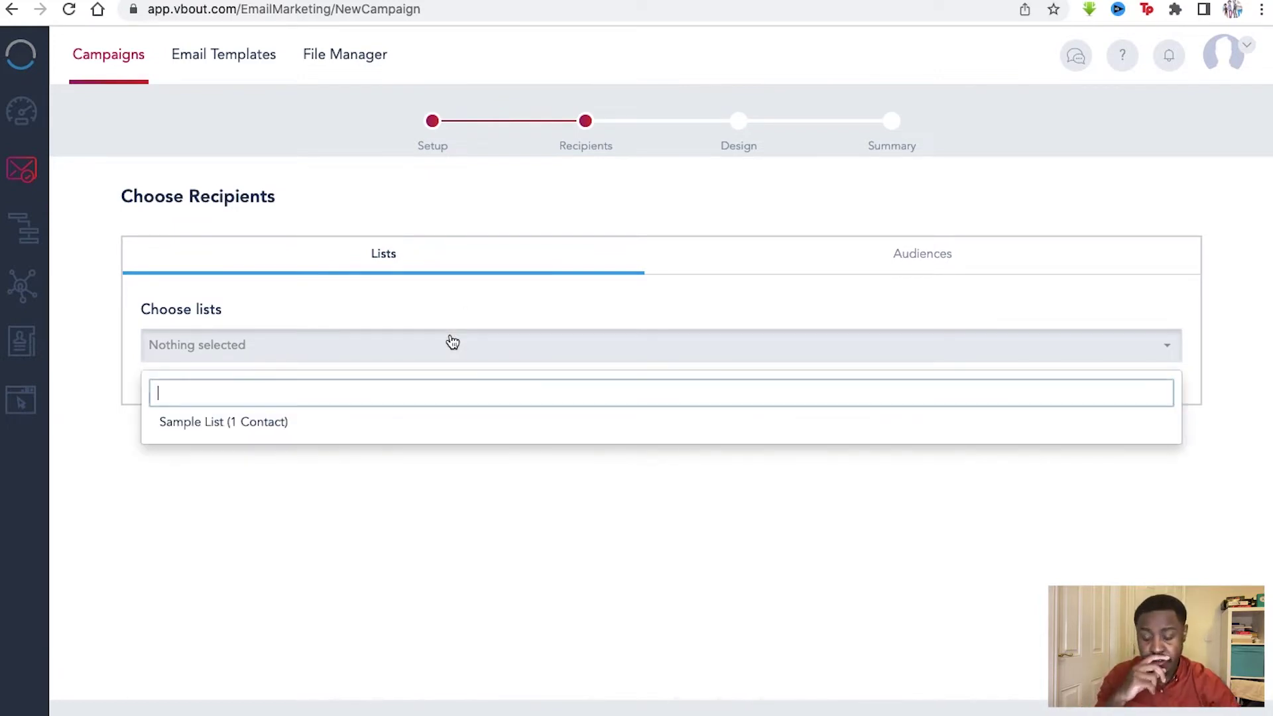
{"action": "left_click", "coordinate": [381, 432]}
{"action": "left_click", "coordinate": [382, 310]}
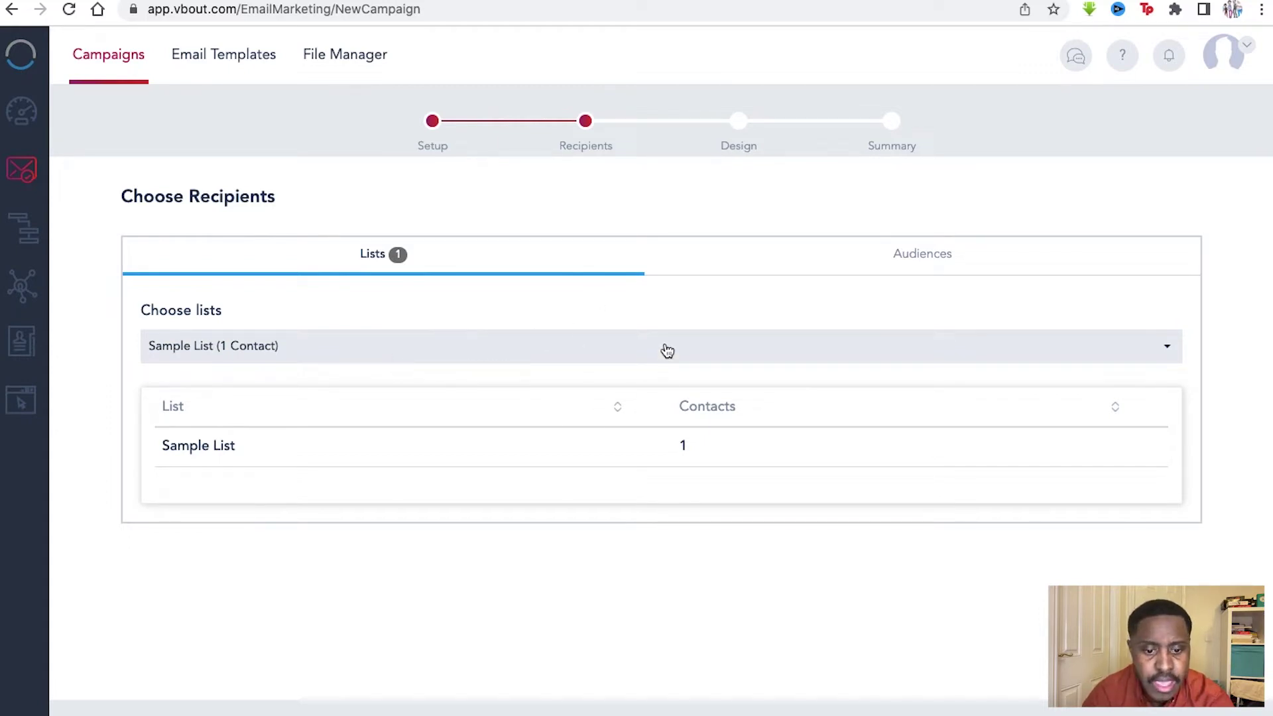
Step: Check the Audiences option for recipients, and proceed to the Design stage with Sample List
{"action": "left_click", "coordinate": [904, 259]}
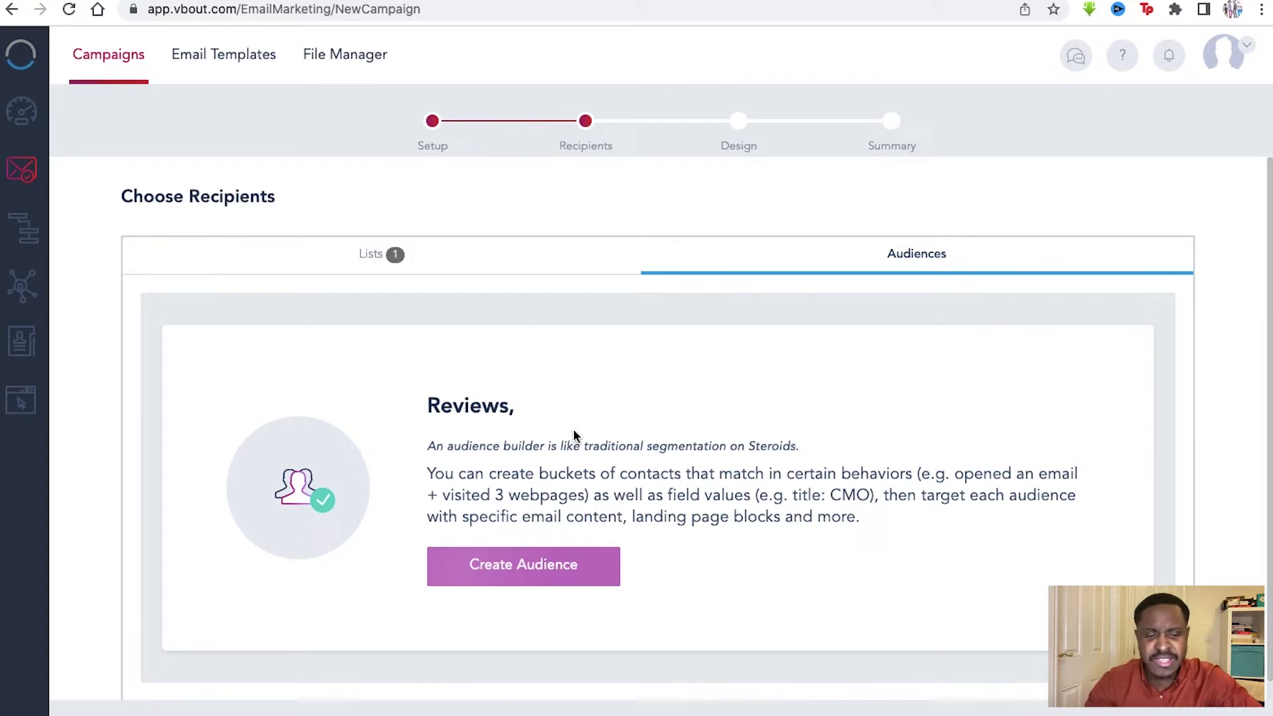
{"action": "left_click", "coordinate": [441, 266]}
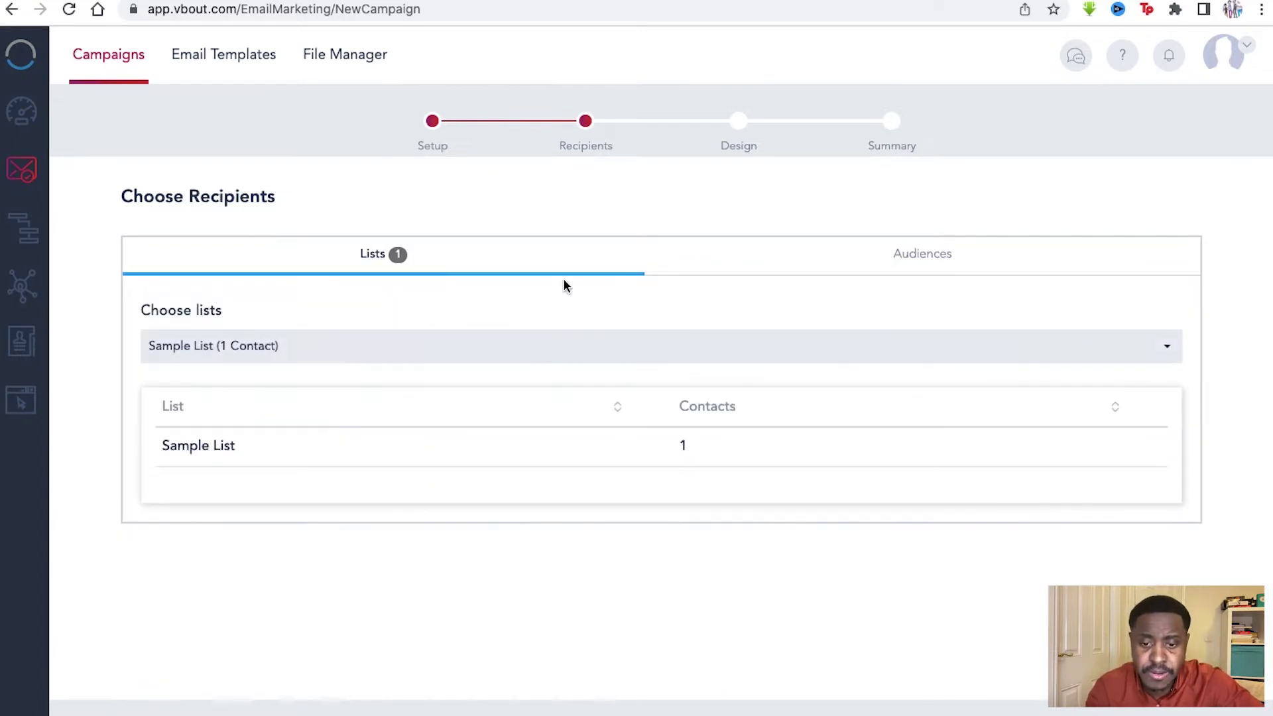
{"action": "scroll", "coordinate": [602, 370], "scroll_direction": "down", "scroll_amount": 1}
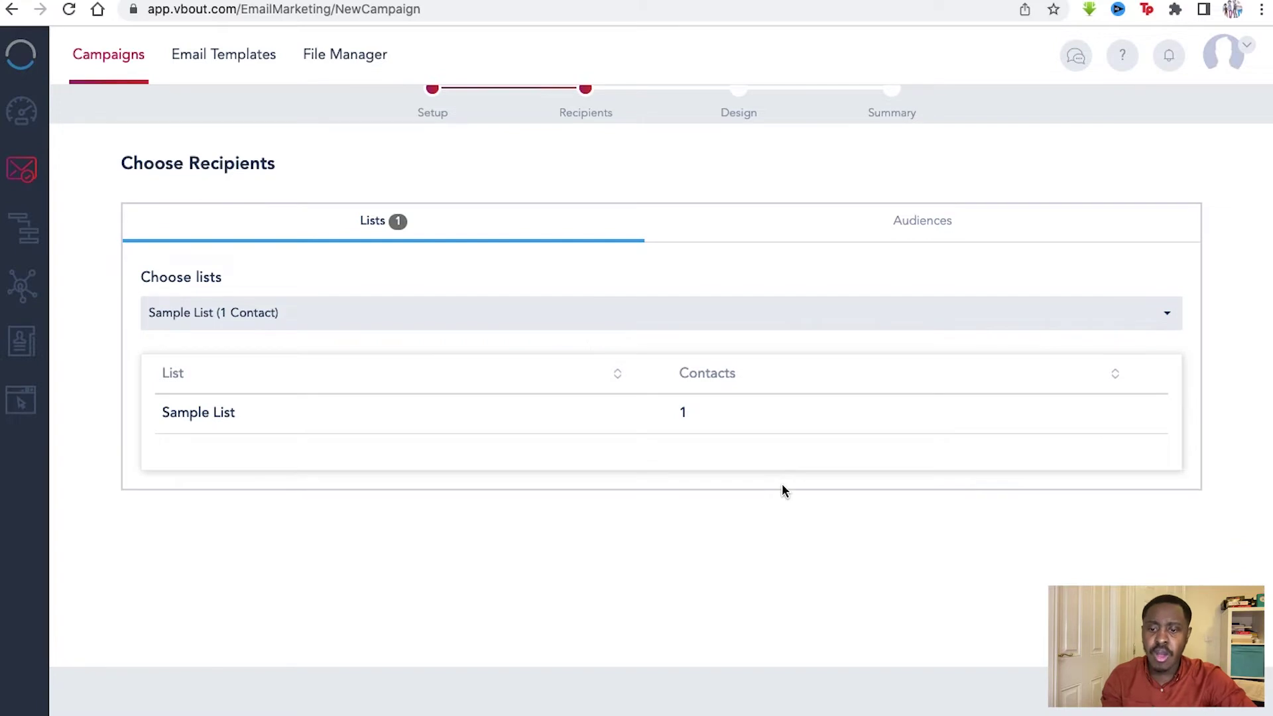
{"action": "left_click", "coordinate": [1156, 691]}
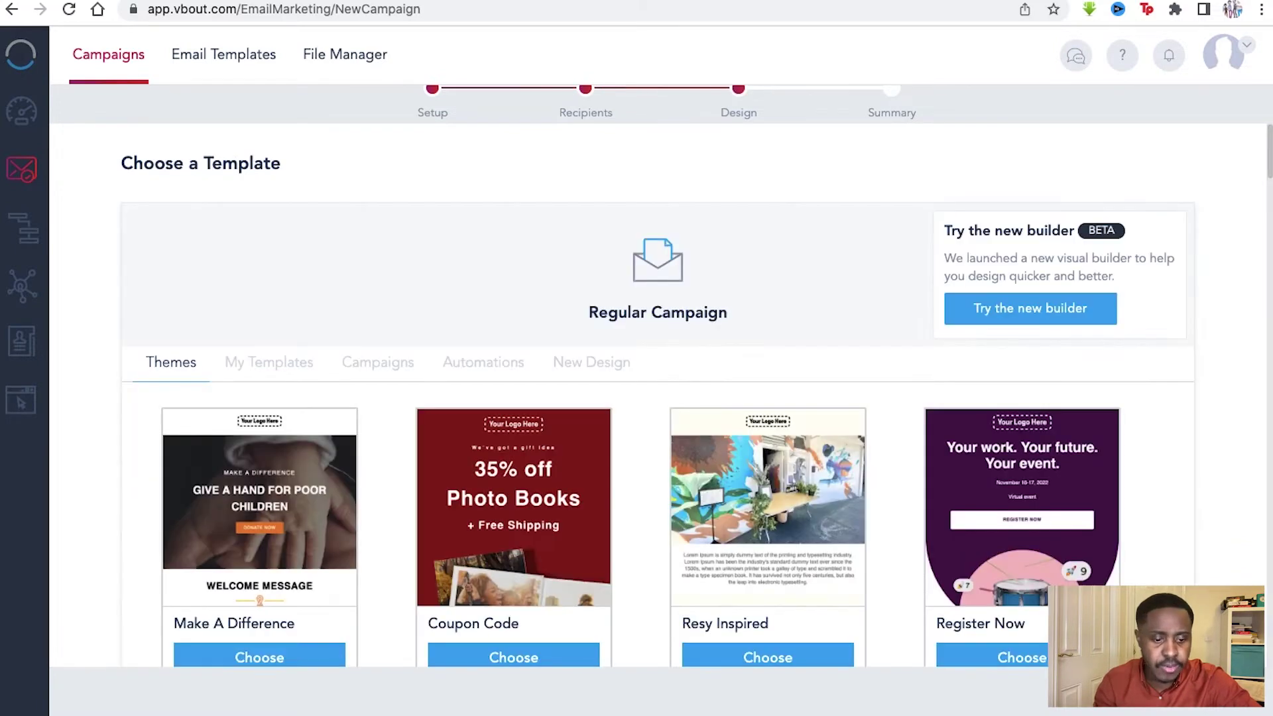
Step: Browse the available themes and choose Make A Difference as the campaign's design template
{"action": "scroll", "coordinate": [567, 411], "scroll_direction": "down", "scroll_amount": 3}
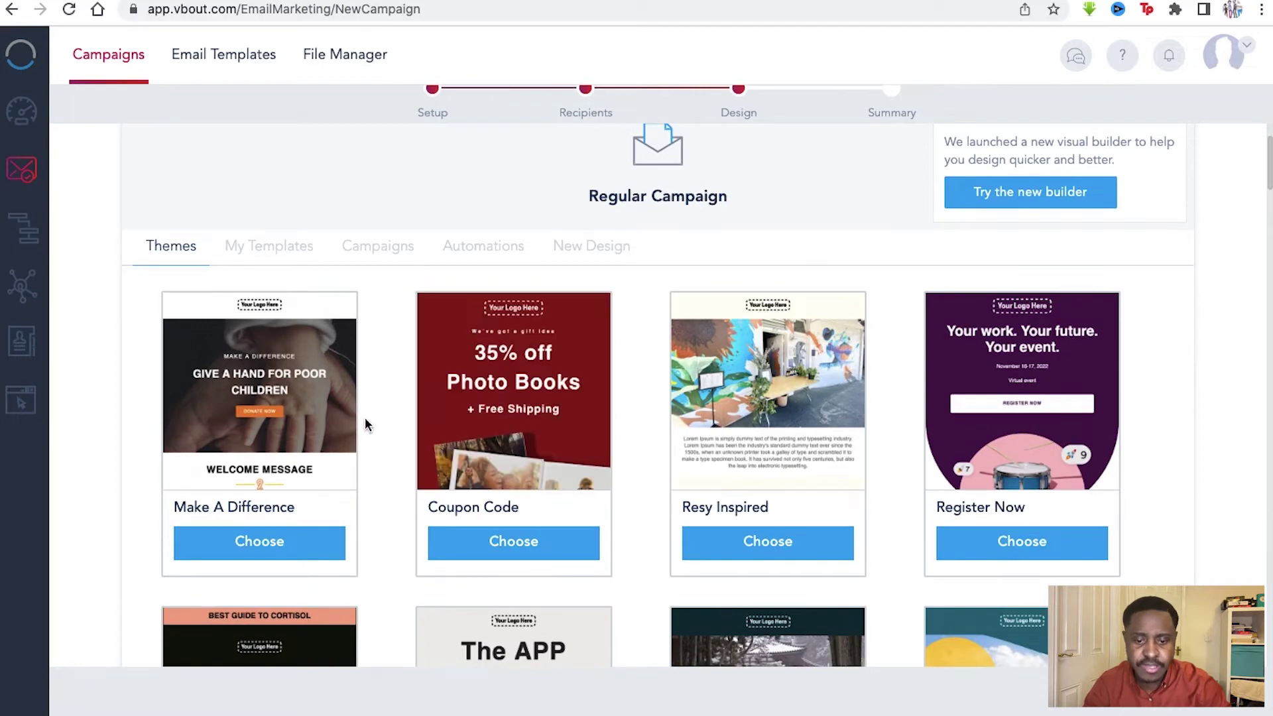
{"action": "scroll", "coordinate": [364, 424], "scroll_direction": "down", "scroll_amount": 10}
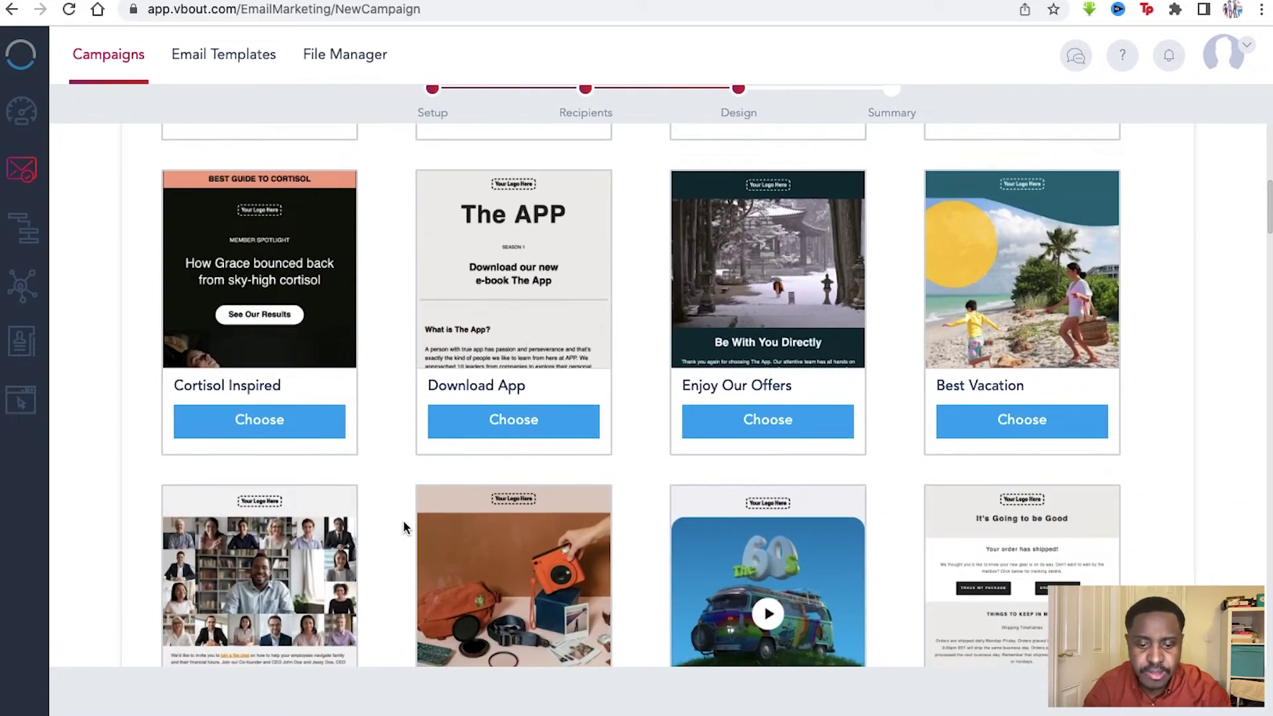
{"action": "scroll", "coordinate": [403, 519], "scroll_direction": "up", "scroll_amount": 10}
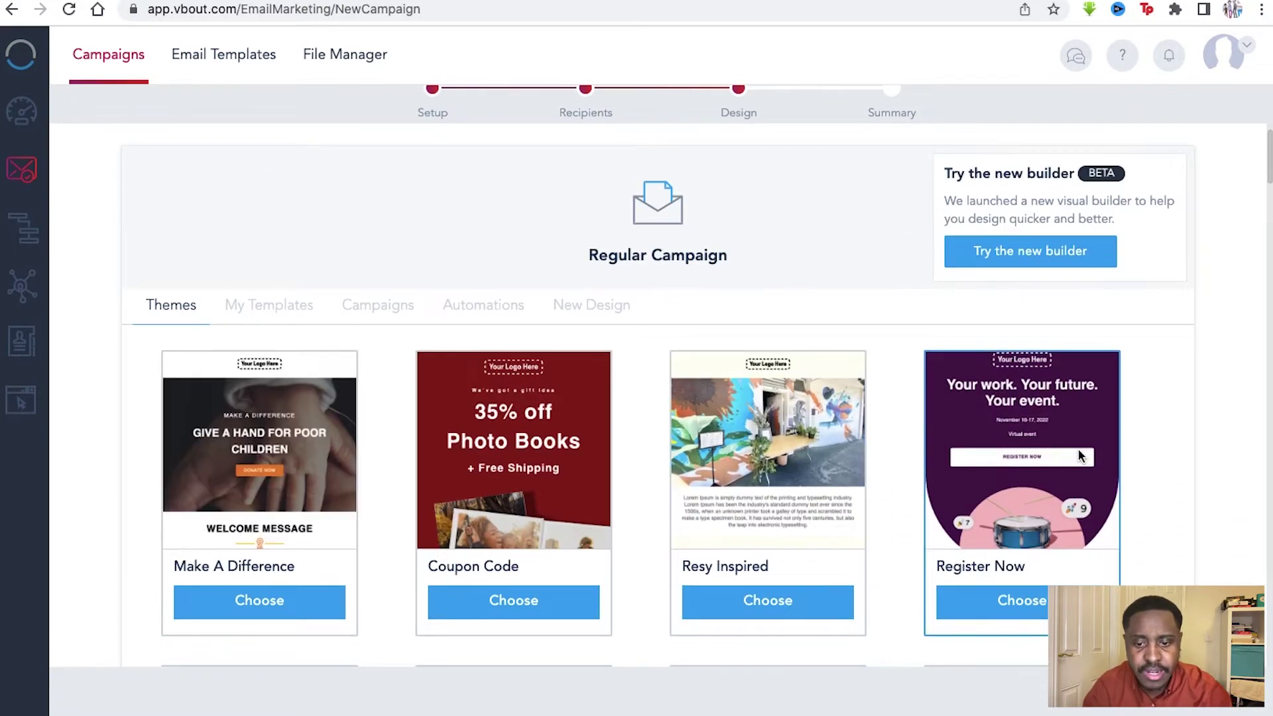
{"action": "scroll", "coordinate": [1126, 448], "scroll_direction": "down", "scroll_amount": 3}
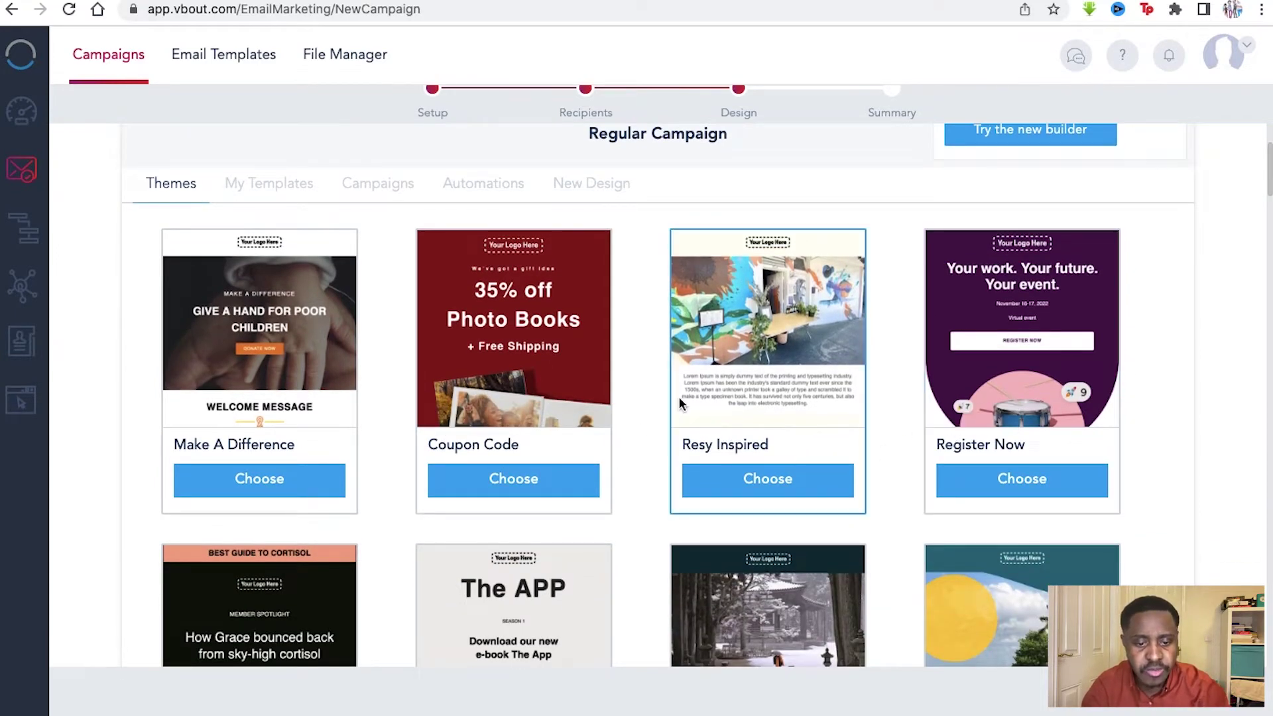
{"action": "scroll", "coordinate": [298, 504], "scroll_direction": "down", "scroll_amount": 3}
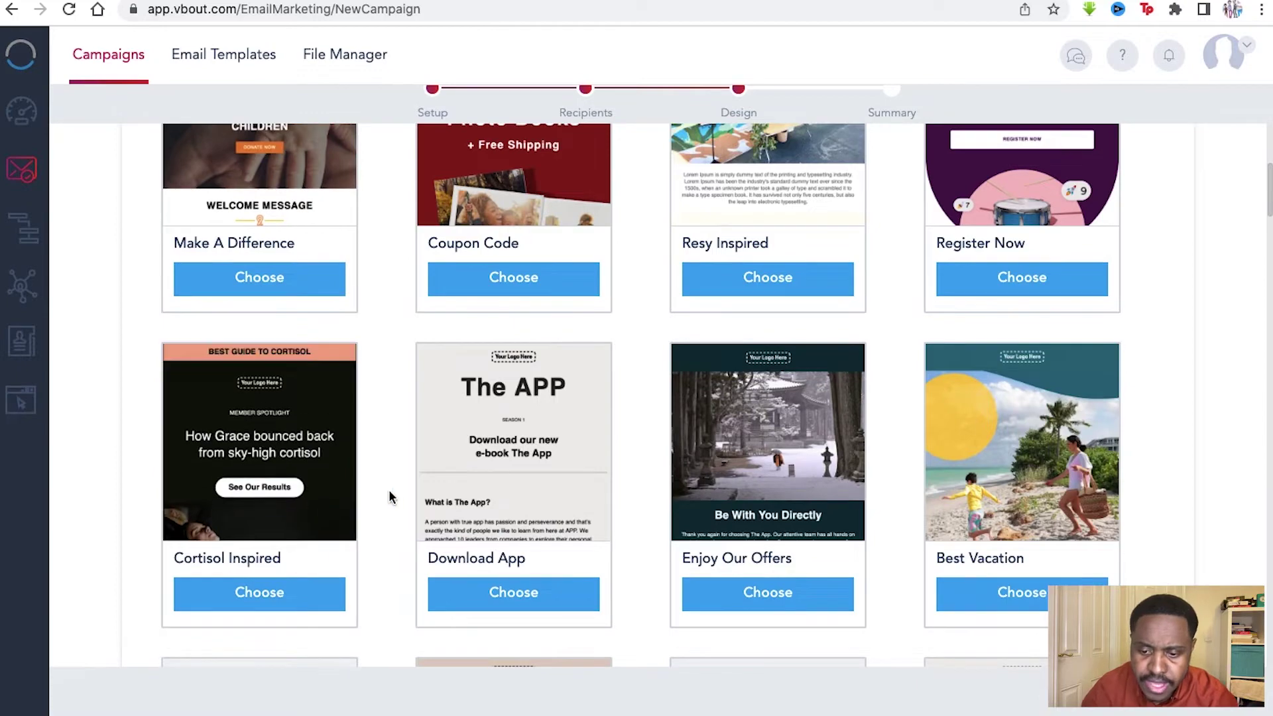
{"action": "scroll", "coordinate": [359, 478], "scroll_direction": "down", "scroll_amount": 5}
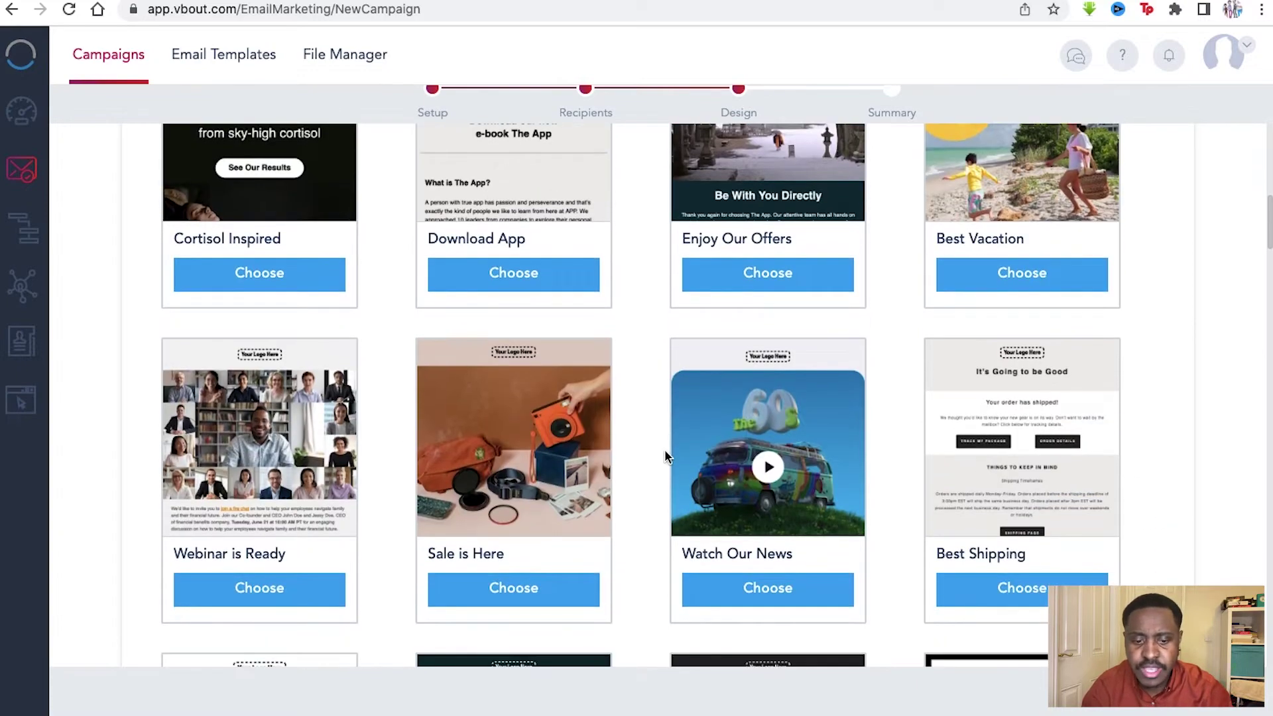
{"action": "scroll", "coordinate": [665, 453], "scroll_direction": "down", "scroll_amount": 5}
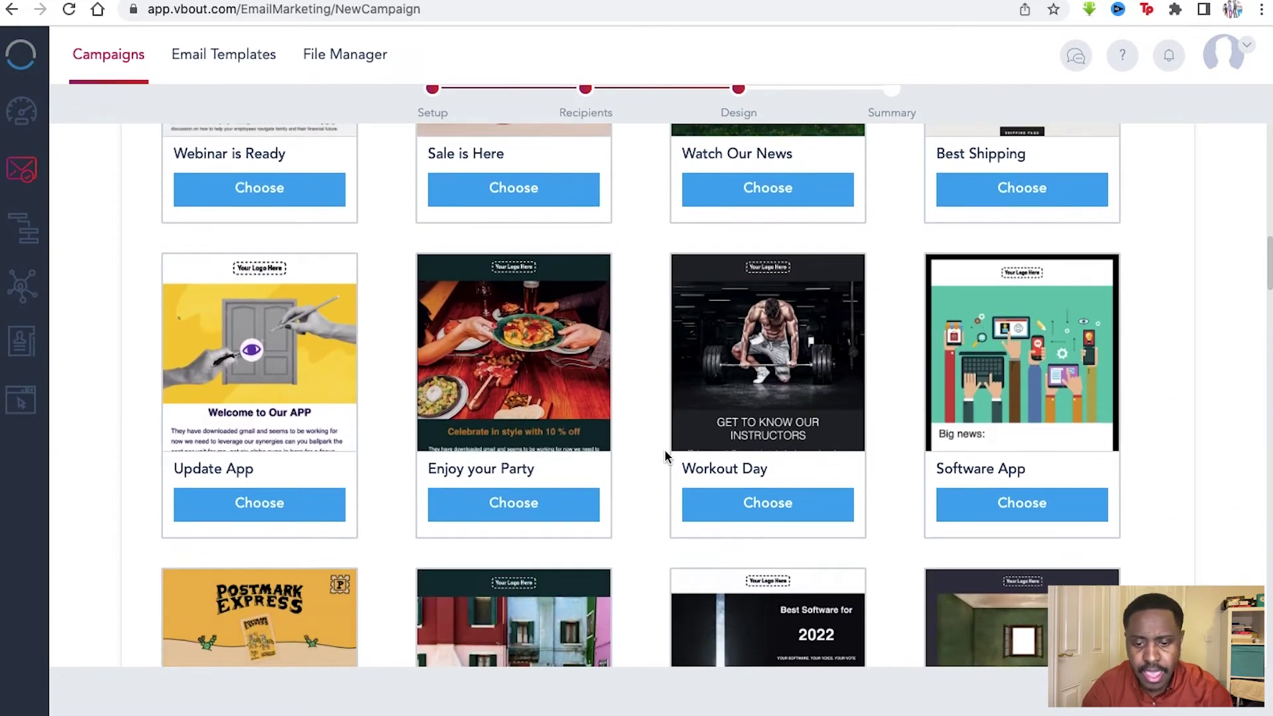
{"action": "scroll", "coordinate": [665, 454], "scroll_direction": "up", "scroll_amount": 15}
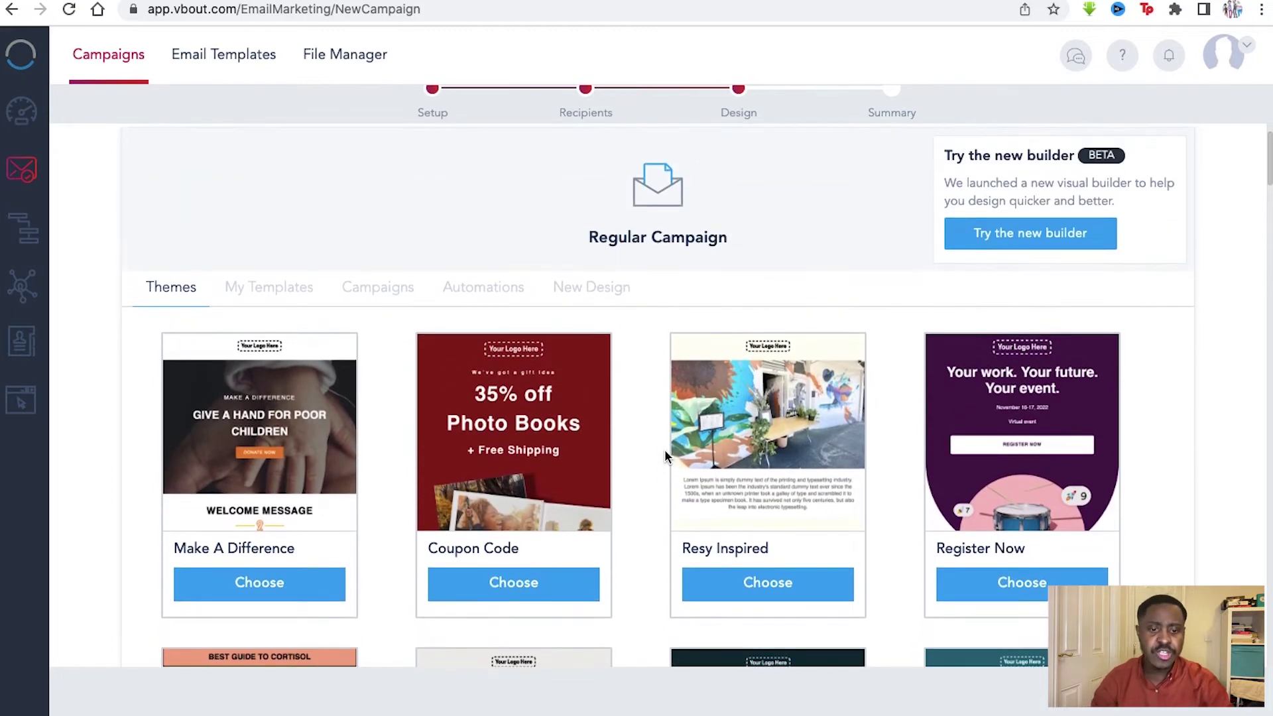
{"action": "left_click", "coordinate": [293, 595]}
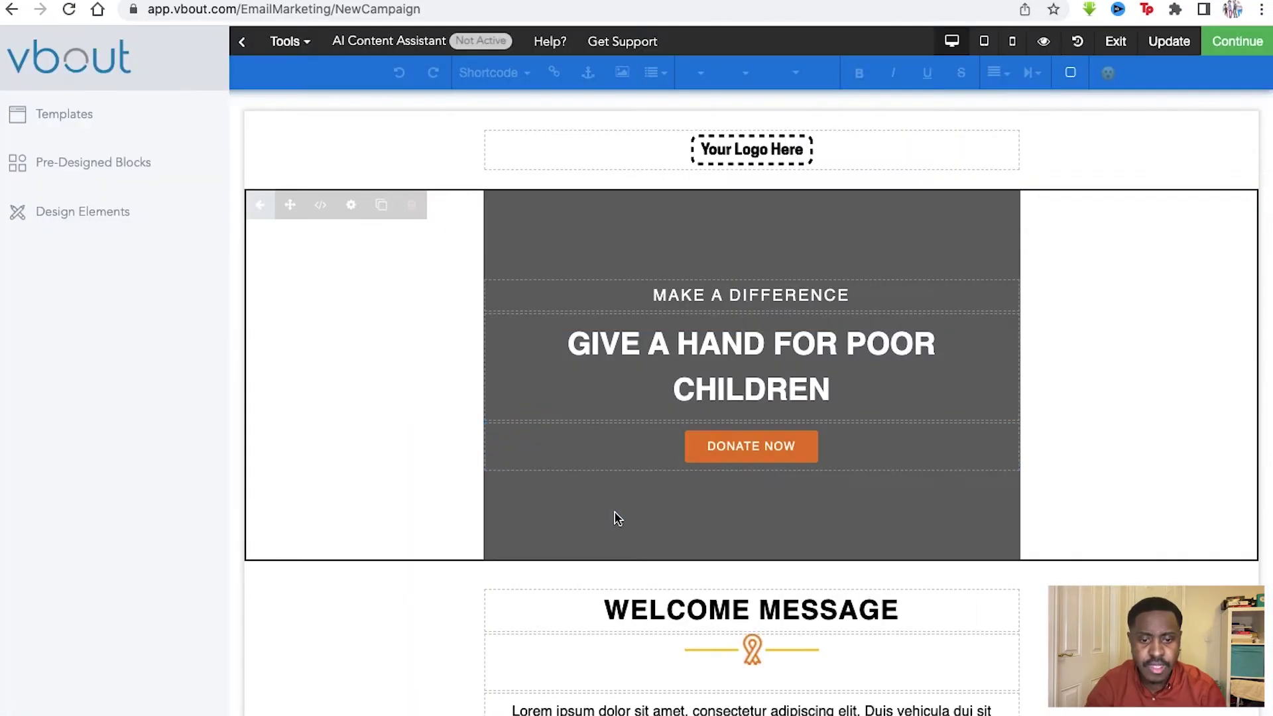
Step: Look through the upper sections of the template and select the logo placeholder image to view its options
{"action": "scroll", "coordinate": [588, 600], "scroll_direction": "down", "scroll_amount": 5}
{"action": "scroll", "coordinate": [588, 602], "scroll_direction": "down", "scroll_amount": 8}
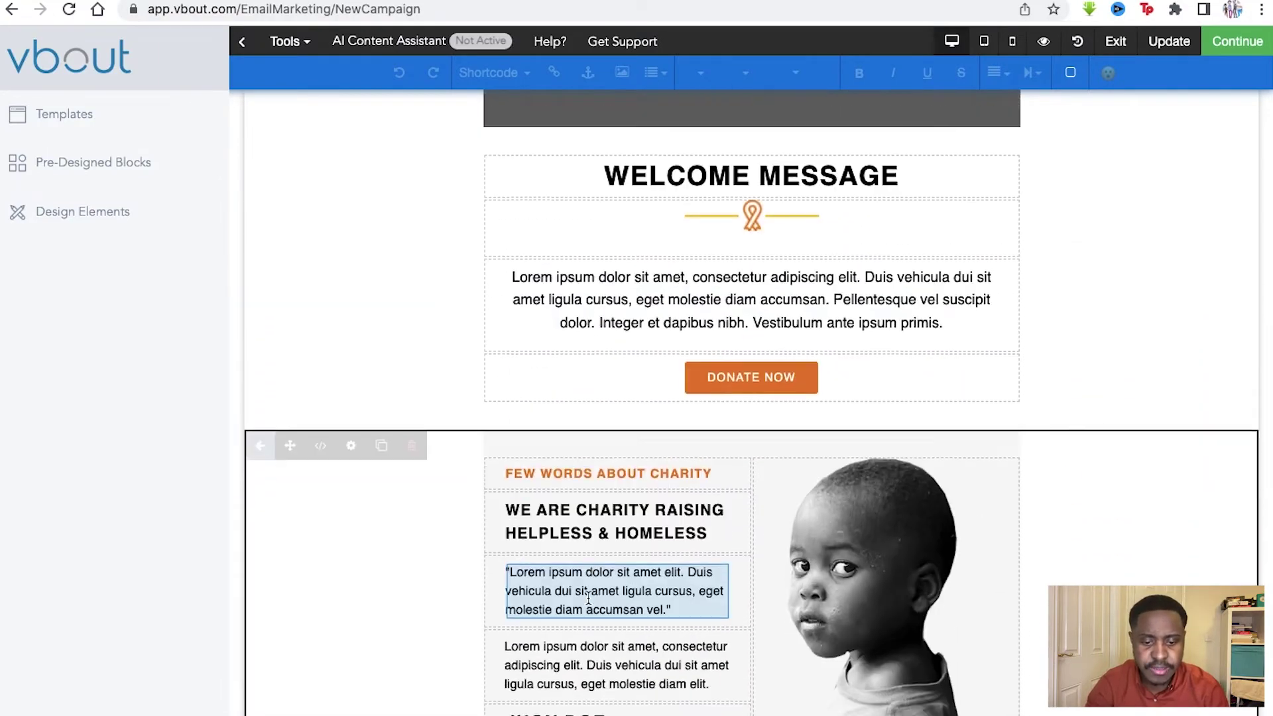
{"action": "scroll", "coordinate": [588, 601], "scroll_direction": "up", "scroll_amount": 12}
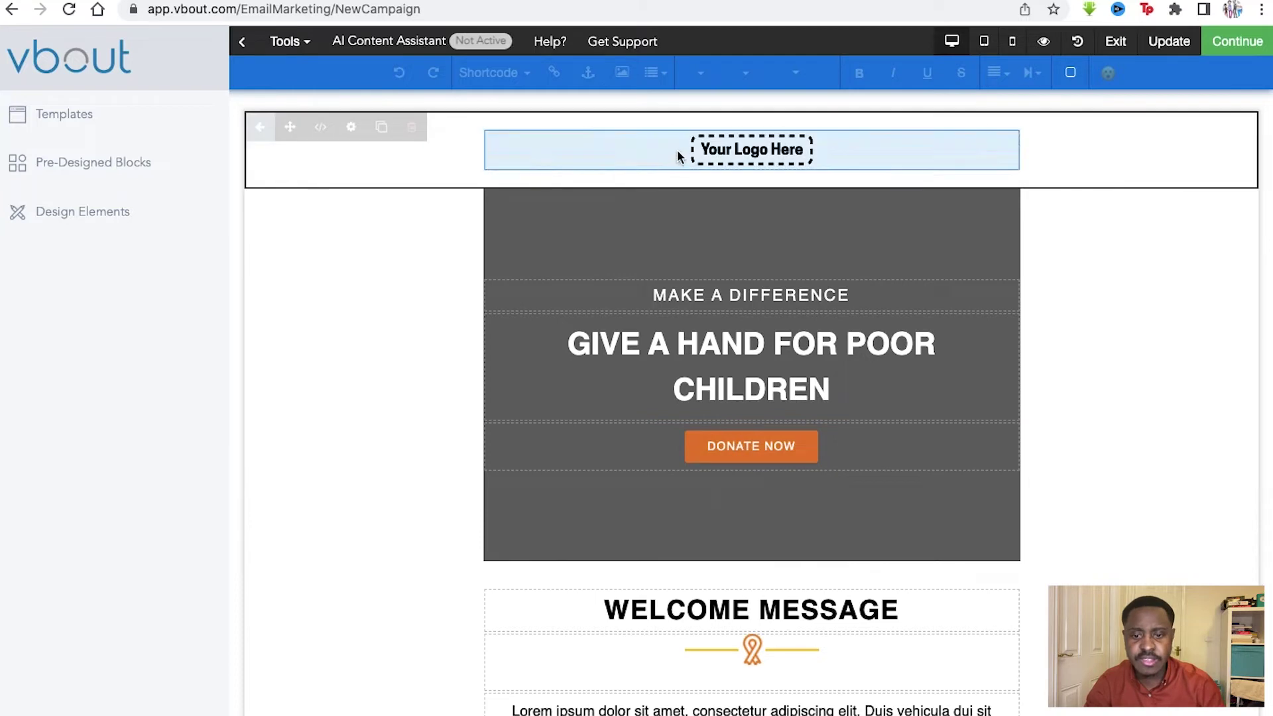
{"action": "left_click", "coordinate": [729, 155]}
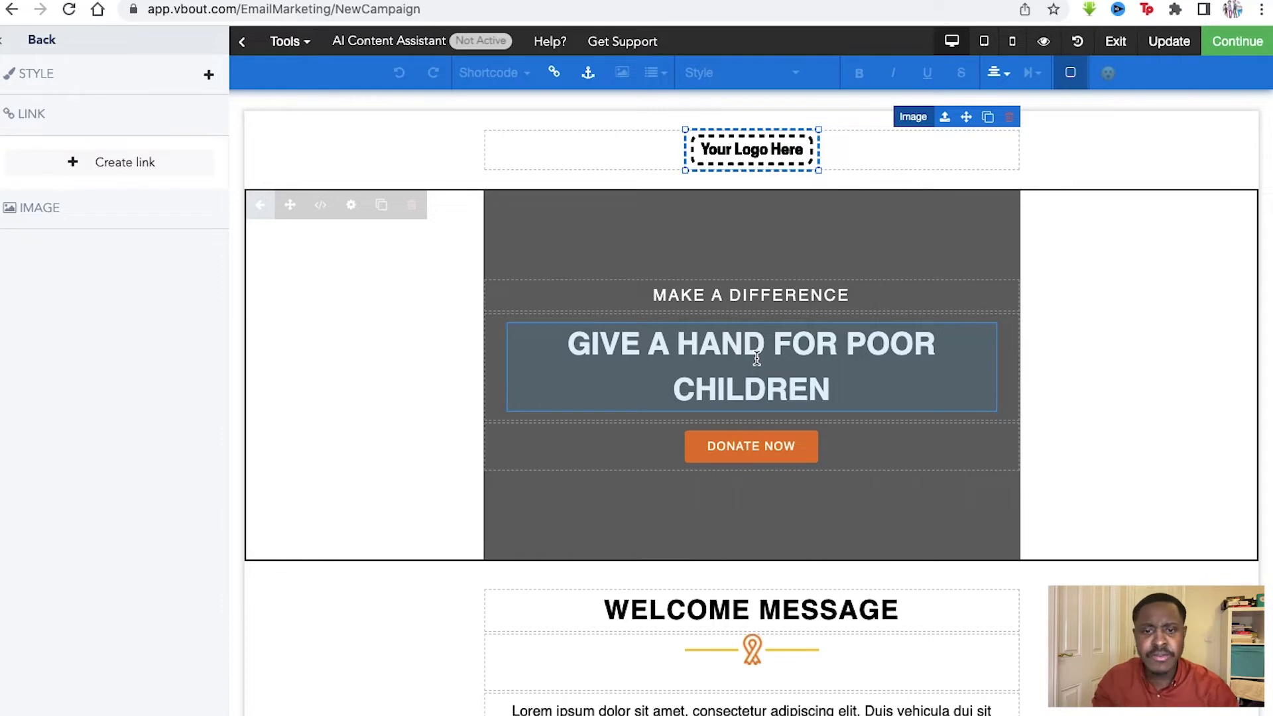
Step: Try editing the text of the "GIVE A HAND FOR POOR CHILDREN" headline
{"action": "left_click", "coordinate": [763, 341]}
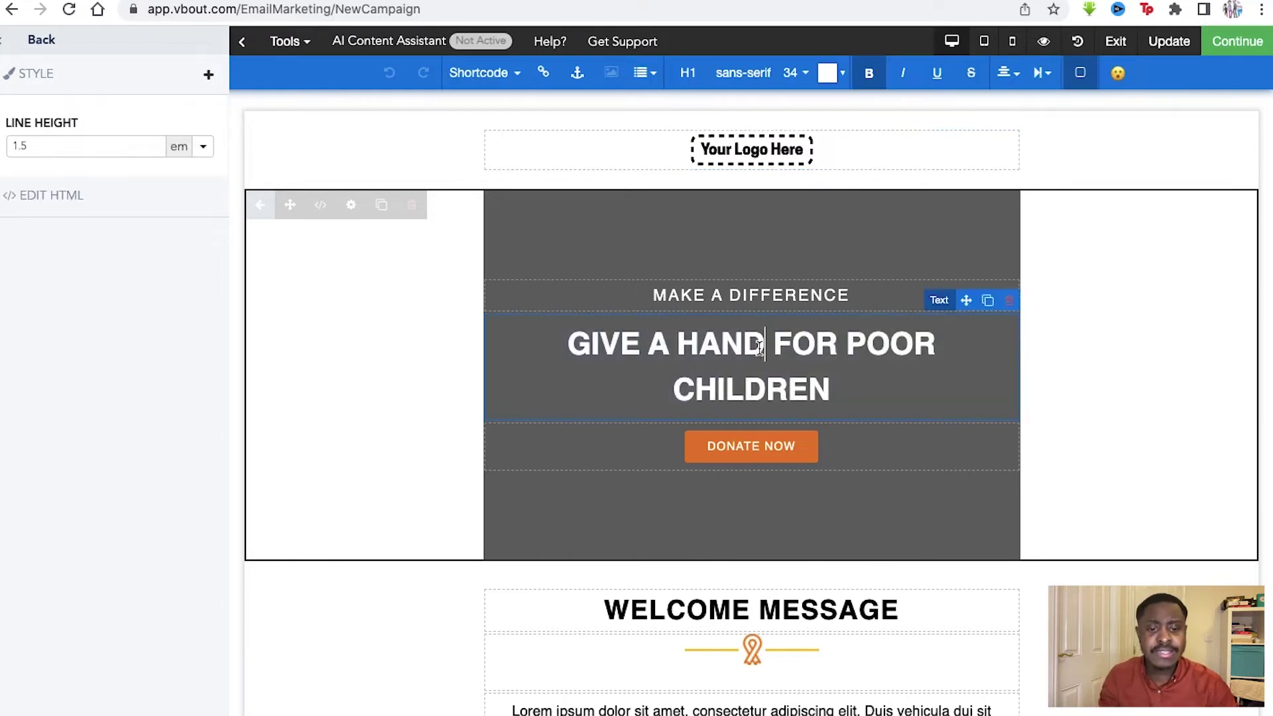
{"action": "type", "text": "k"}
{"action": "key", "text": "BackSpace"}
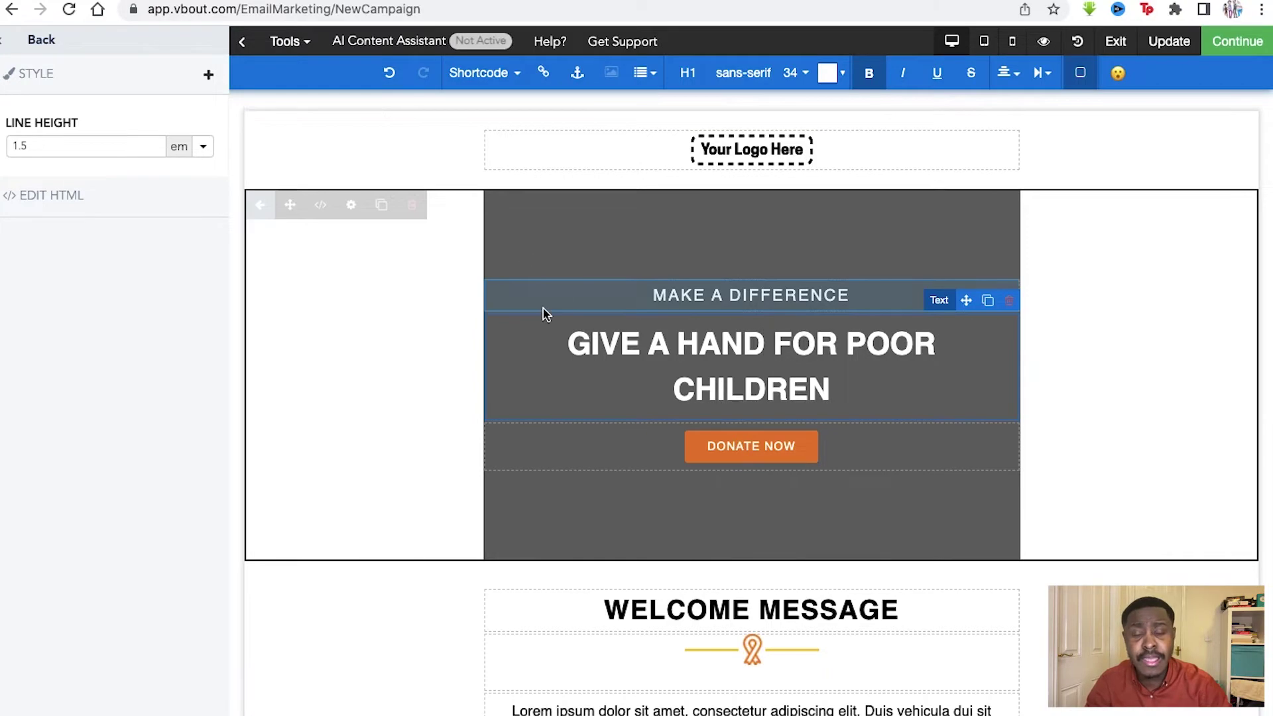
Step: Select the first blog post's image under Our Latest News and open its image path, alternative text and title settings
{"action": "scroll", "coordinate": [542, 310], "scroll_direction": "down", "scroll_amount": 4}
{"action": "scroll", "coordinate": [543, 309], "scroll_direction": "down", "scroll_amount": 10}
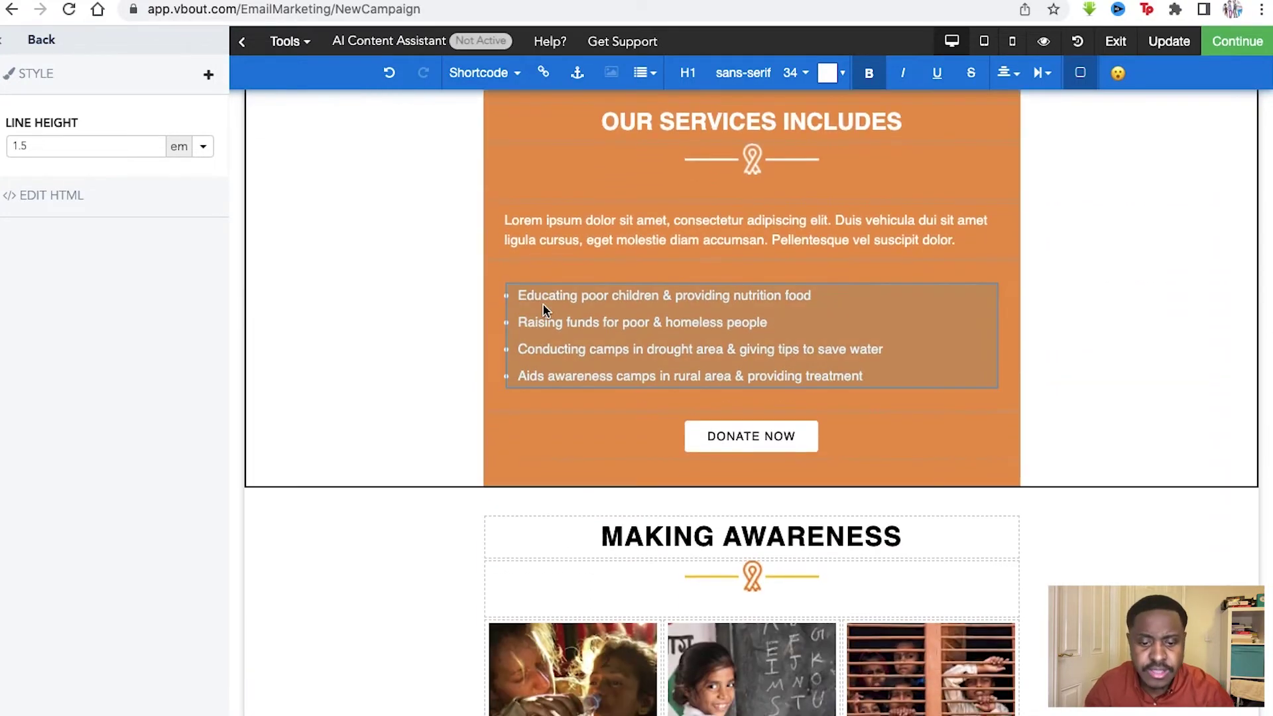
{"action": "scroll", "coordinate": [543, 308], "scroll_direction": "up", "scroll_amount": 14}
{"action": "scroll", "coordinate": [542, 310], "scroll_direction": "up", "scroll_amount": 1}
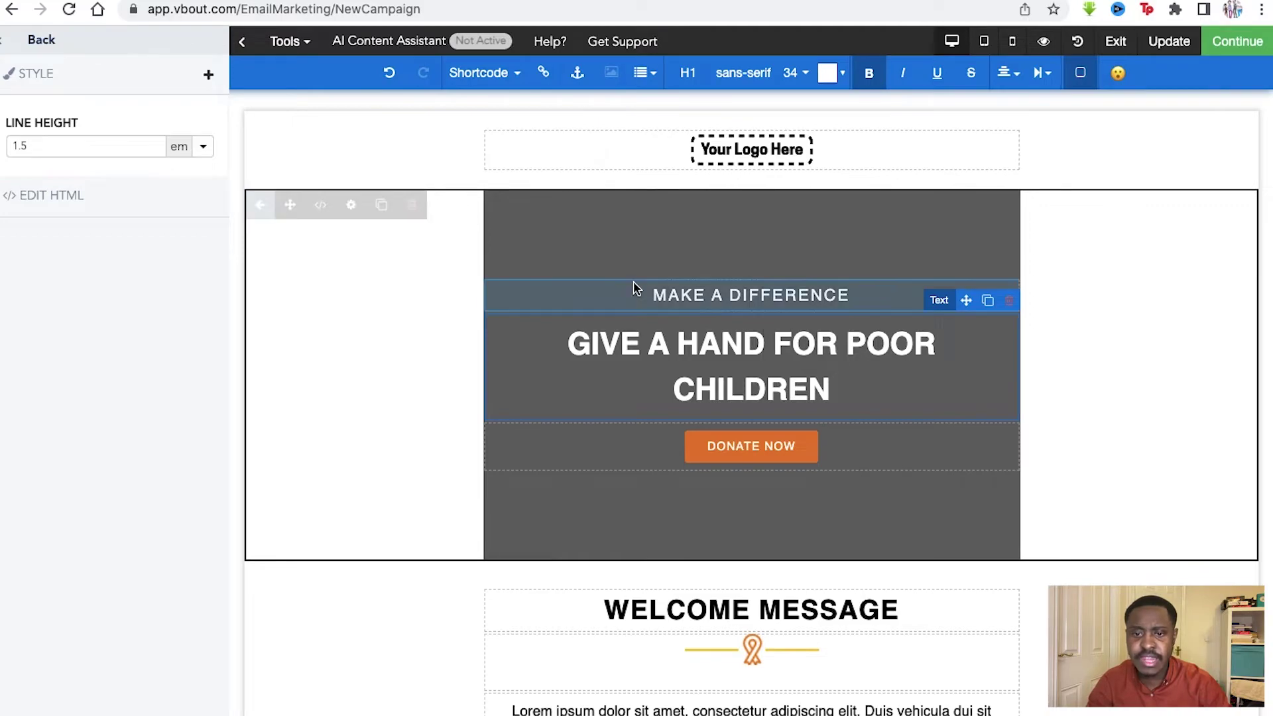
{"action": "scroll", "coordinate": [723, 325], "scroll_direction": "down", "scroll_amount": 10}
{"action": "scroll", "coordinate": [723, 325], "scroll_direction": "down", "scroll_amount": 7}
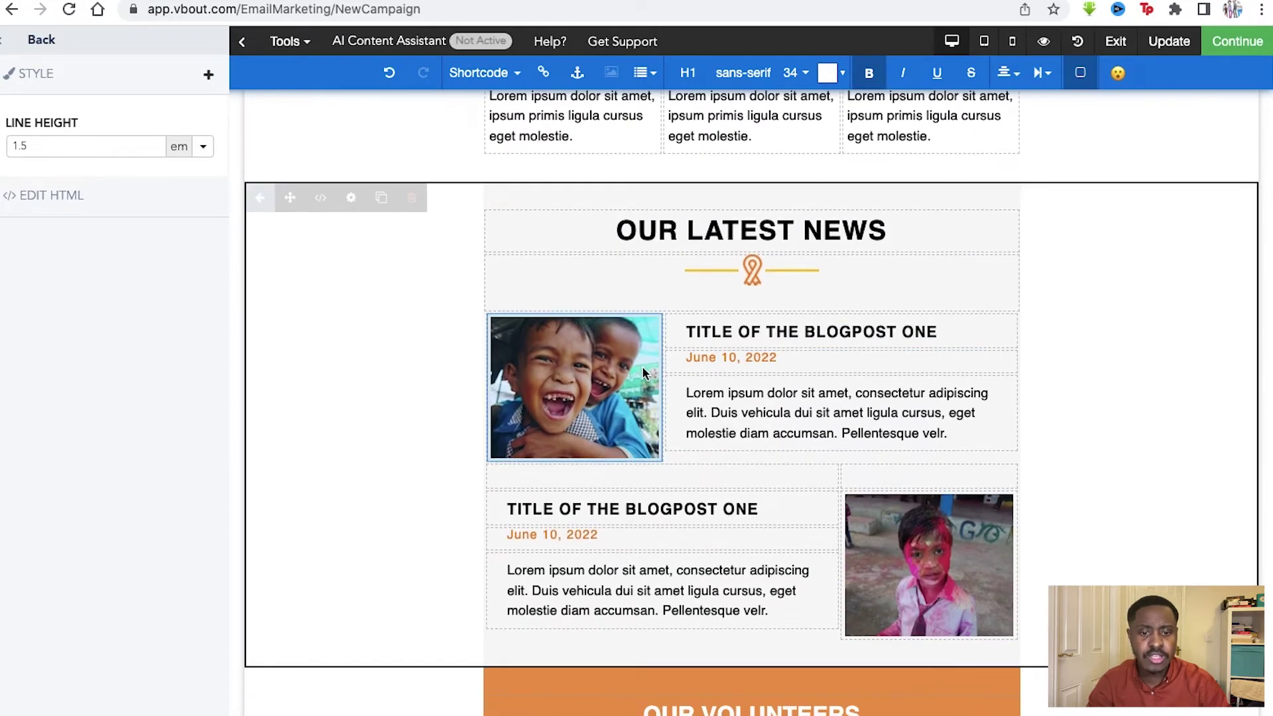
{"action": "left_click", "coordinate": [582, 407]}
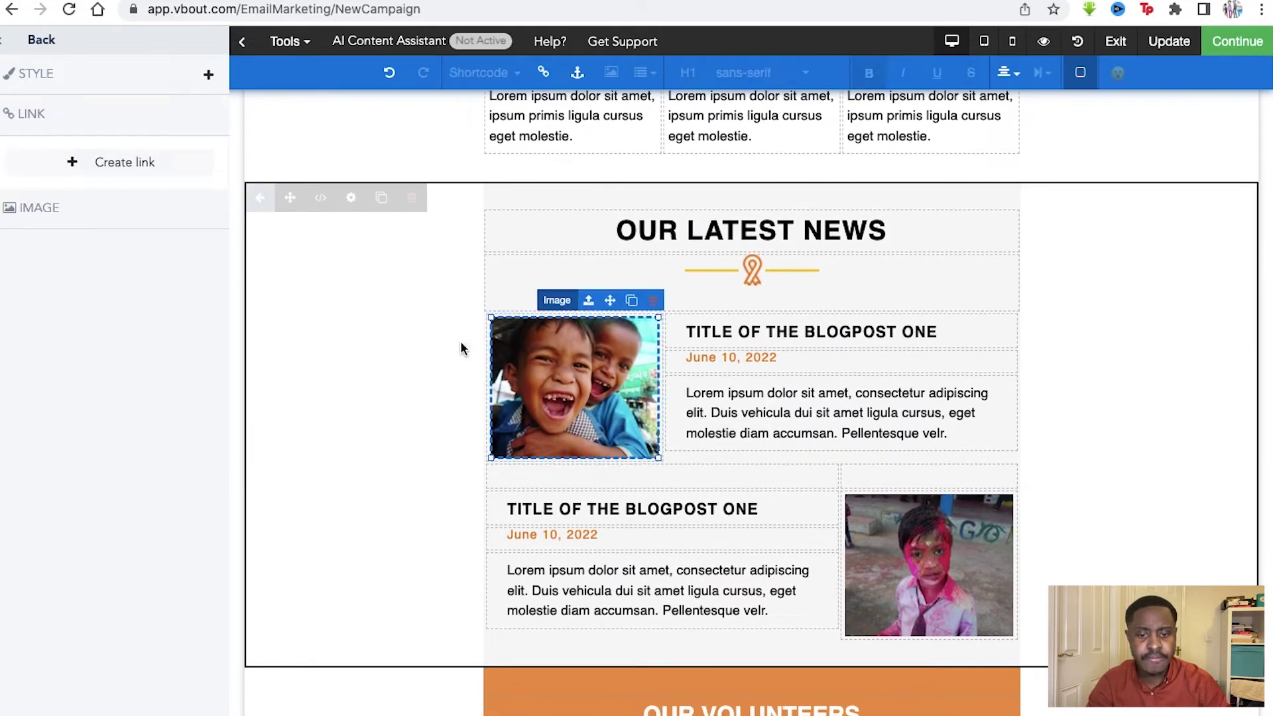
{"action": "left_click", "coordinate": [89, 218]}
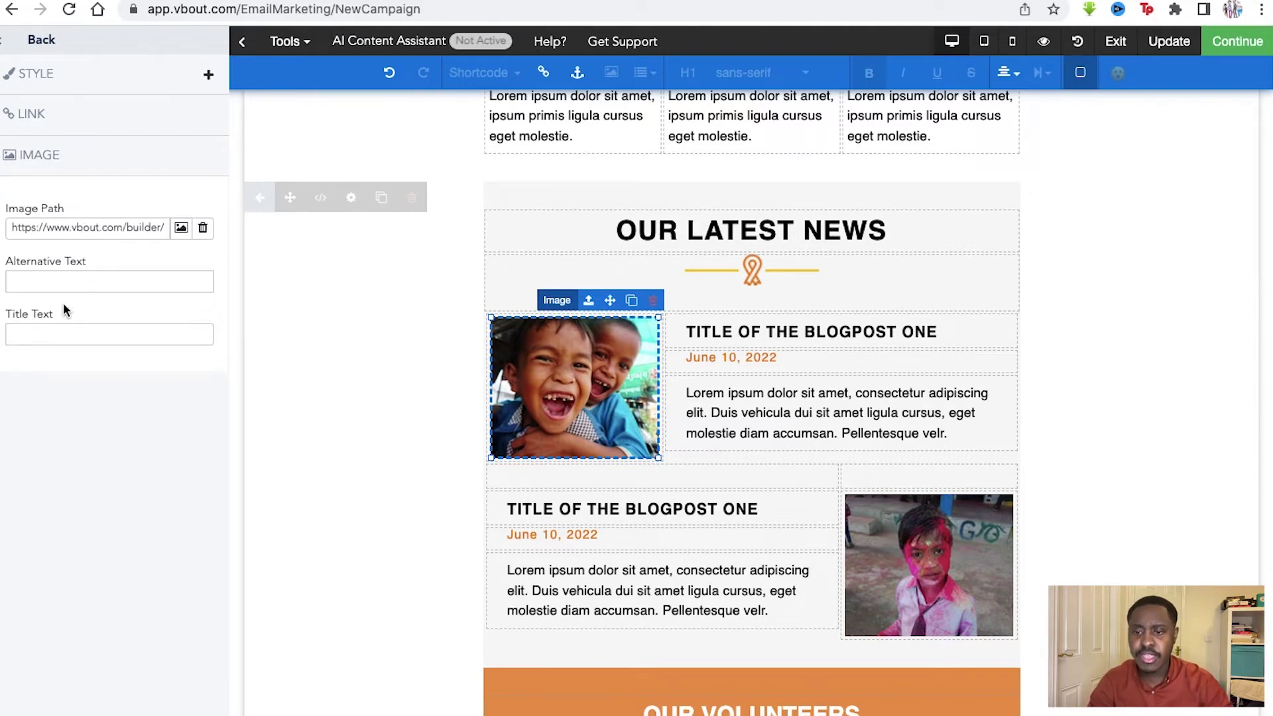
Step: Check the link creation and the width, padding and border style options of the selected blog post image
{"action": "left_click", "coordinate": [104, 114]}
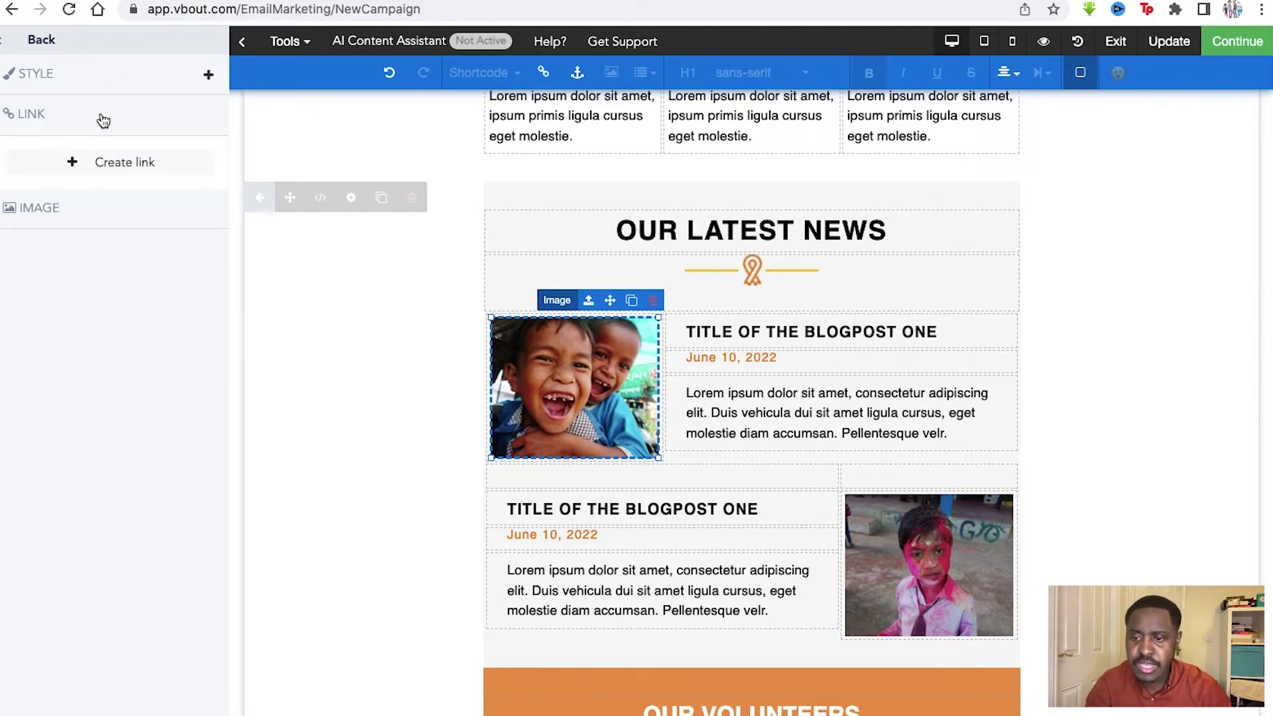
{"action": "left_click", "coordinate": [85, 164]}
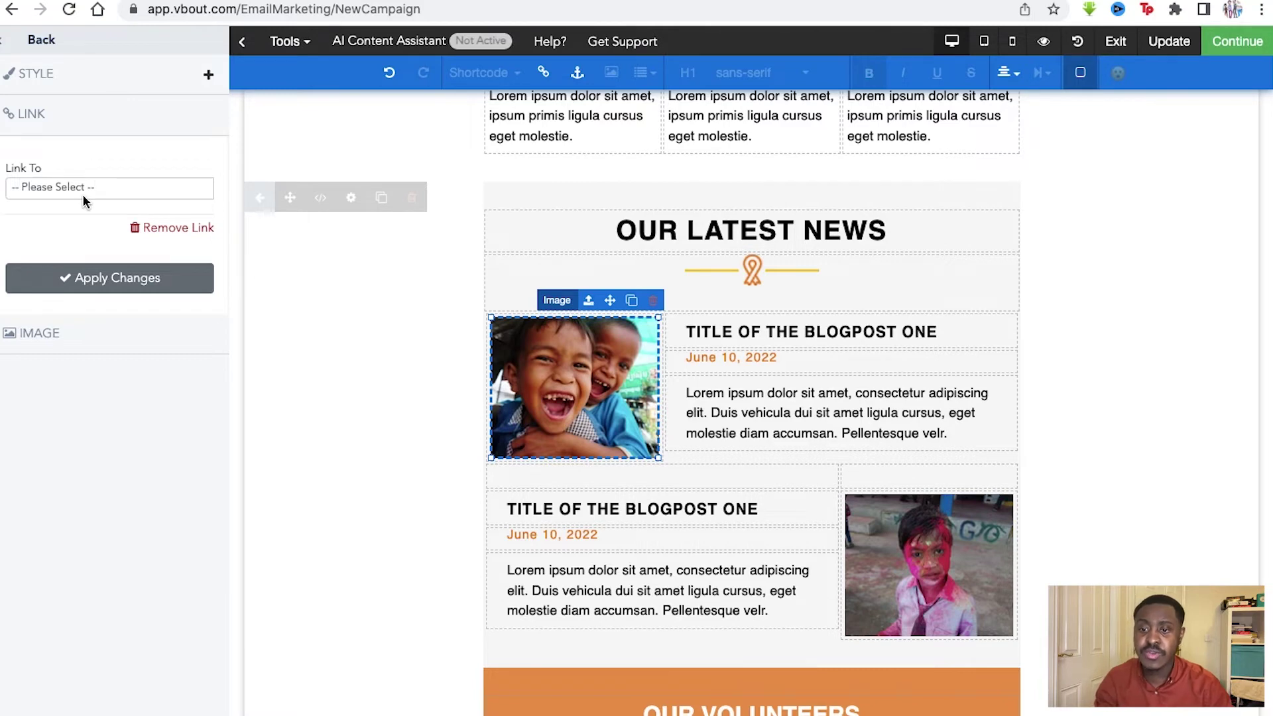
{"action": "left_click", "coordinate": [95, 89]}
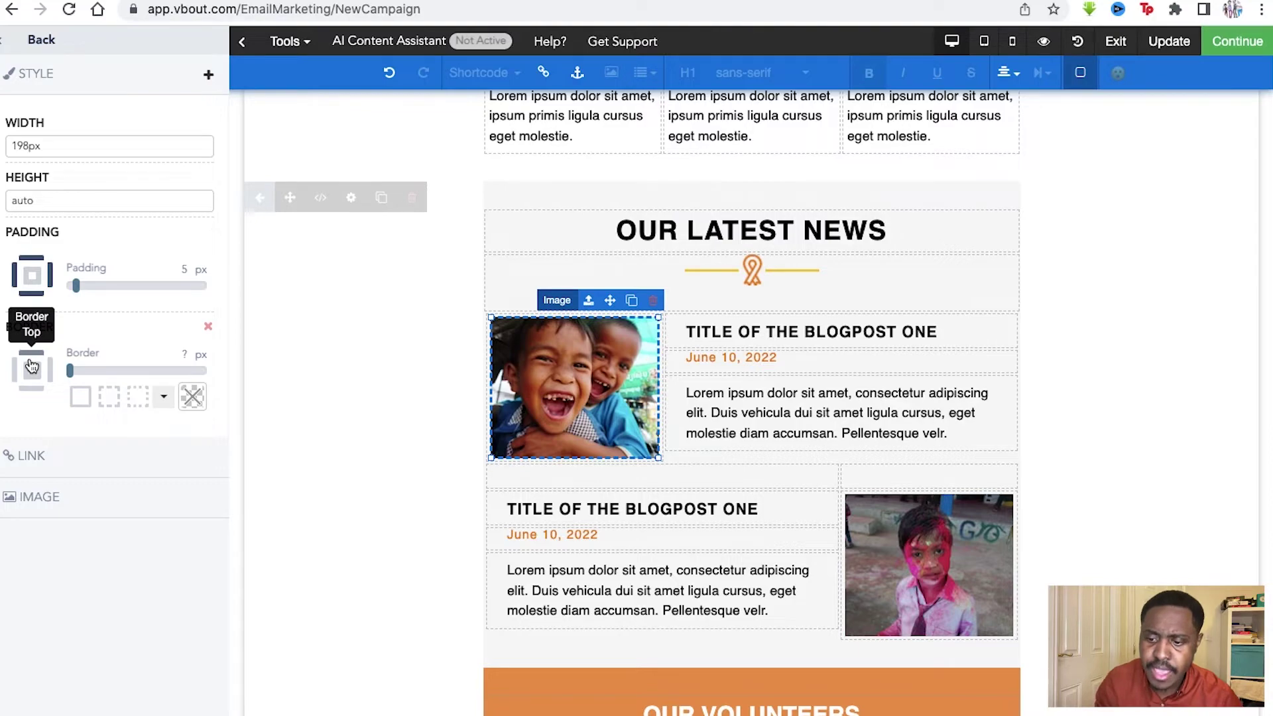
Step: Open the background and spacing settings of the Few Words About Charity block
{"action": "scroll", "coordinate": [366, 395], "scroll_direction": "down", "scroll_amount": 10}
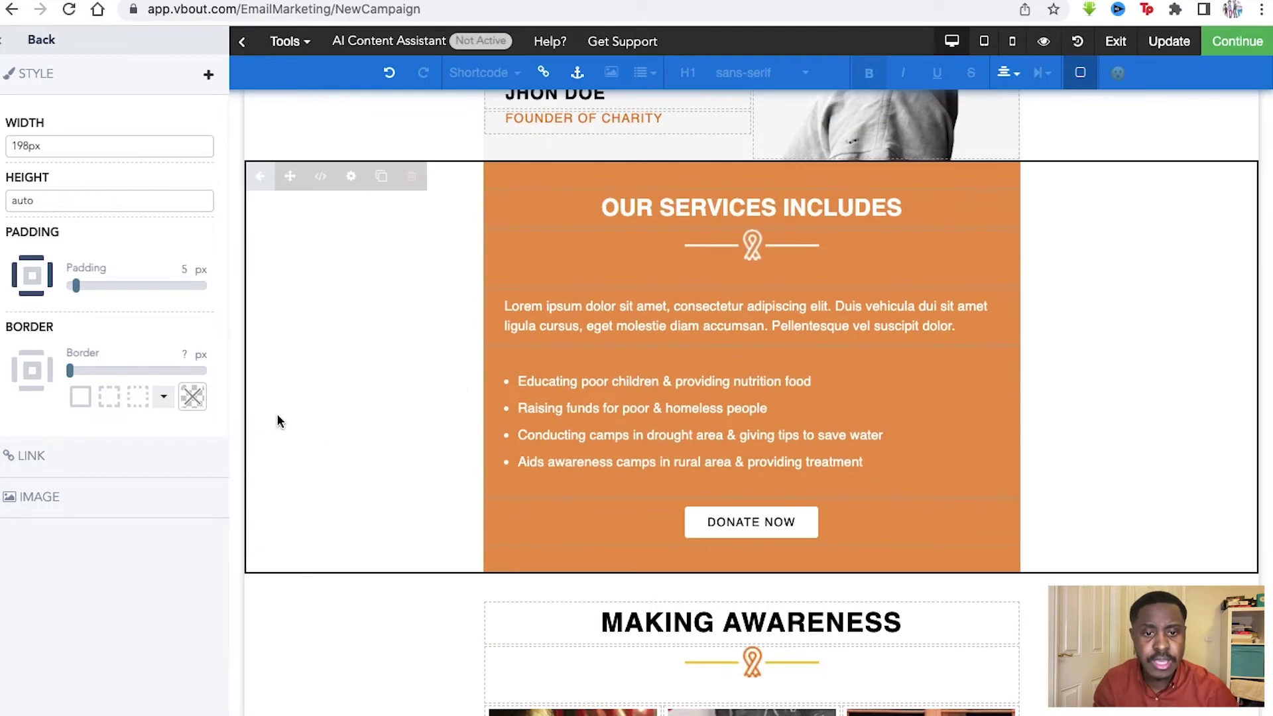
{"action": "scroll", "coordinate": [341, 404], "scroll_direction": "up", "scroll_amount": 7}
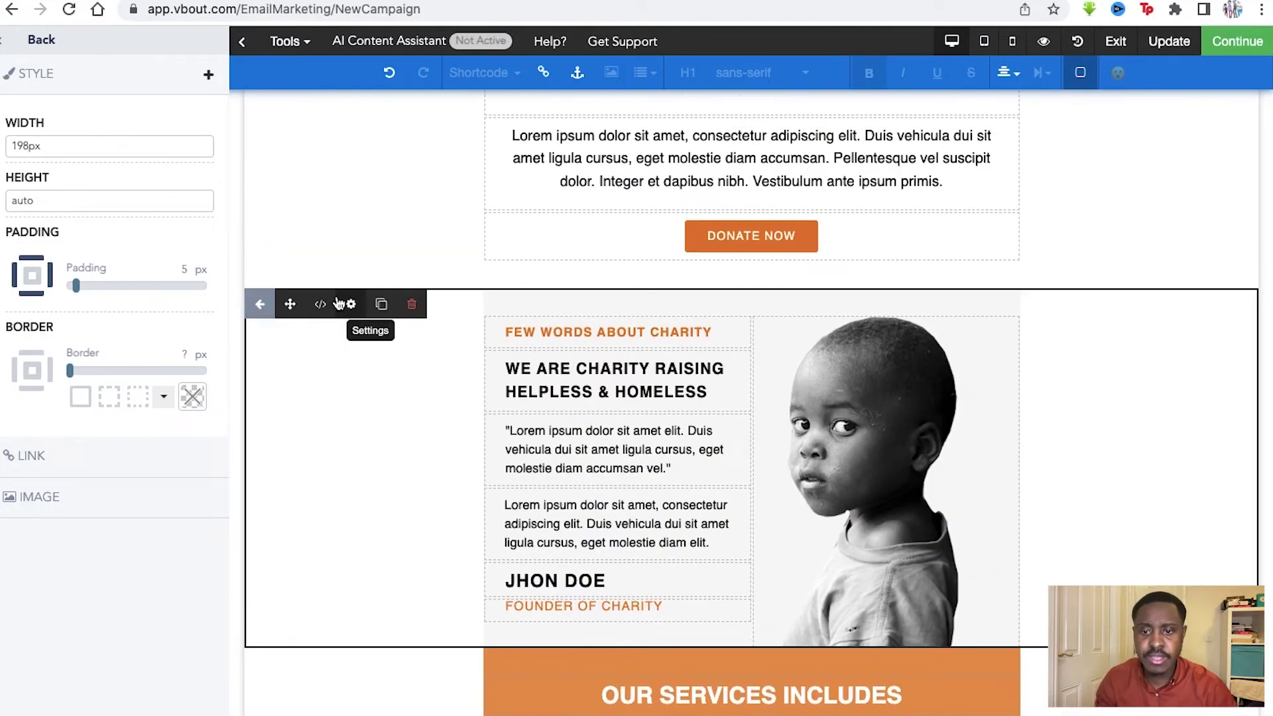
{"action": "left_click", "coordinate": [351, 305]}
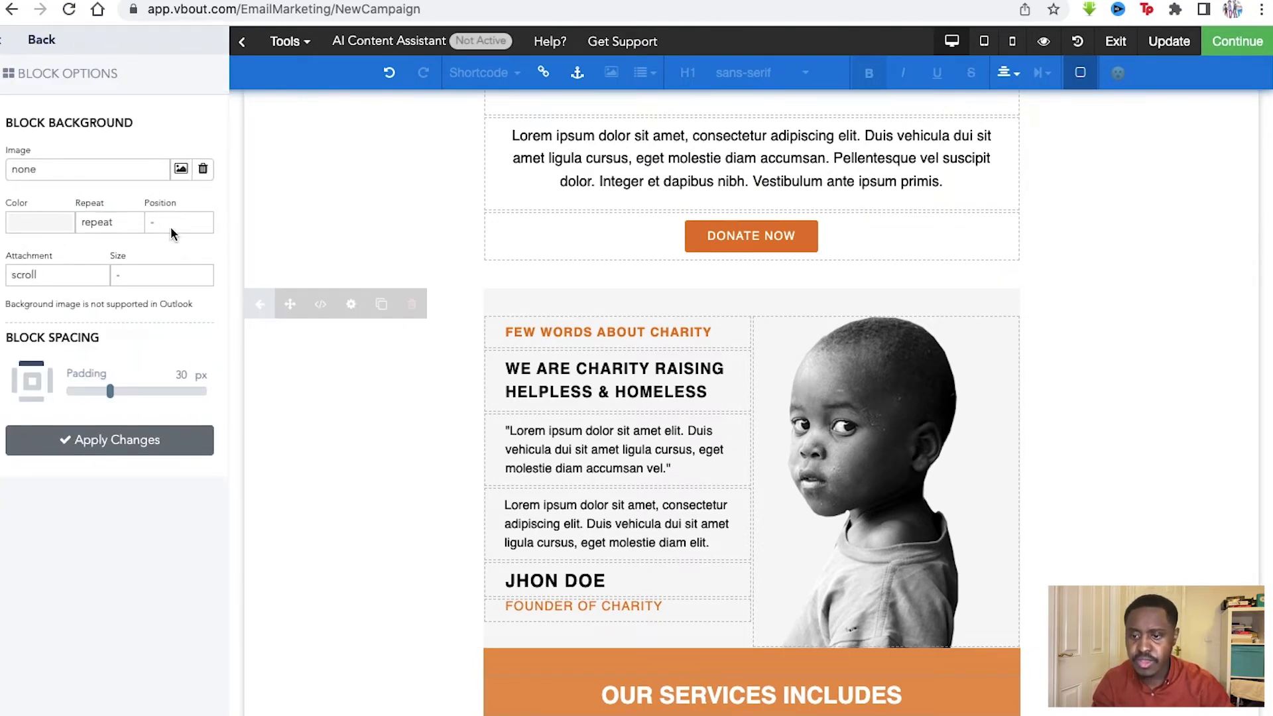
Step: Review the whole email from header to footer, and continue out of the editor with the Make A Difference design
{"action": "scroll", "coordinate": [591, 425], "scroll_direction": "up", "scroll_amount": 1}
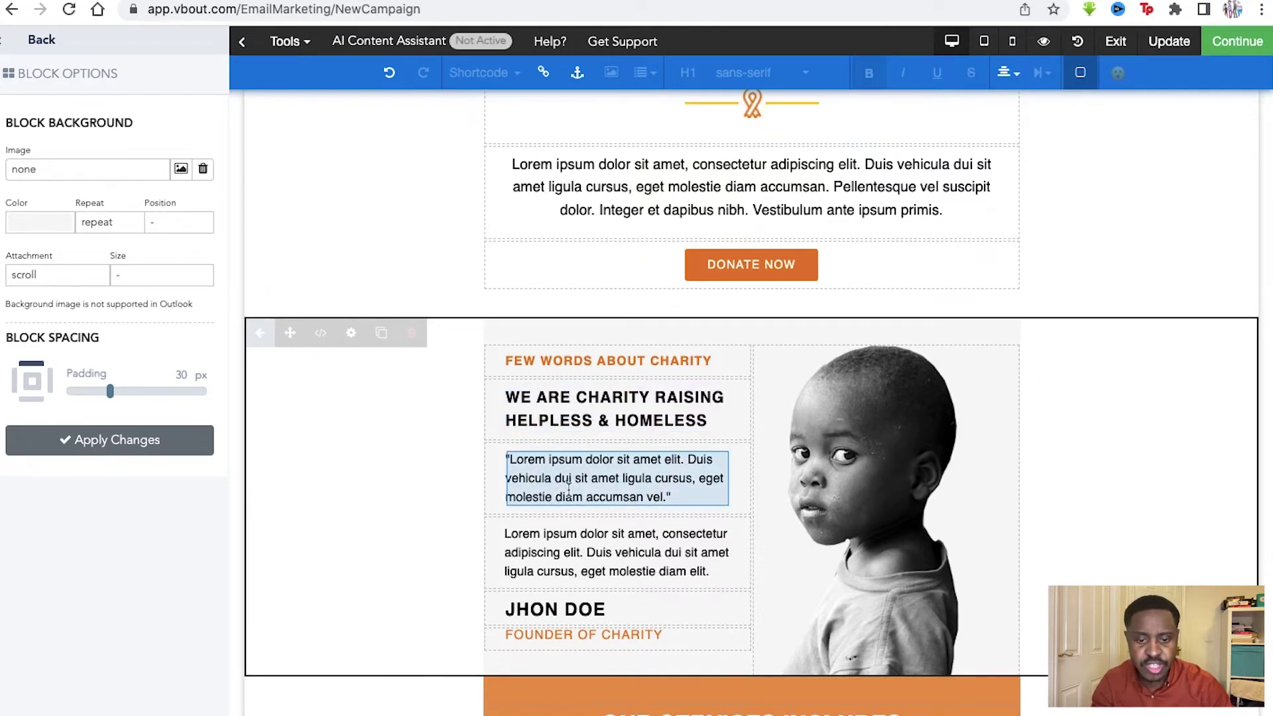
{"action": "scroll", "coordinate": [562, 464], "scroll_direction": "up", "scroll_amount": 10}
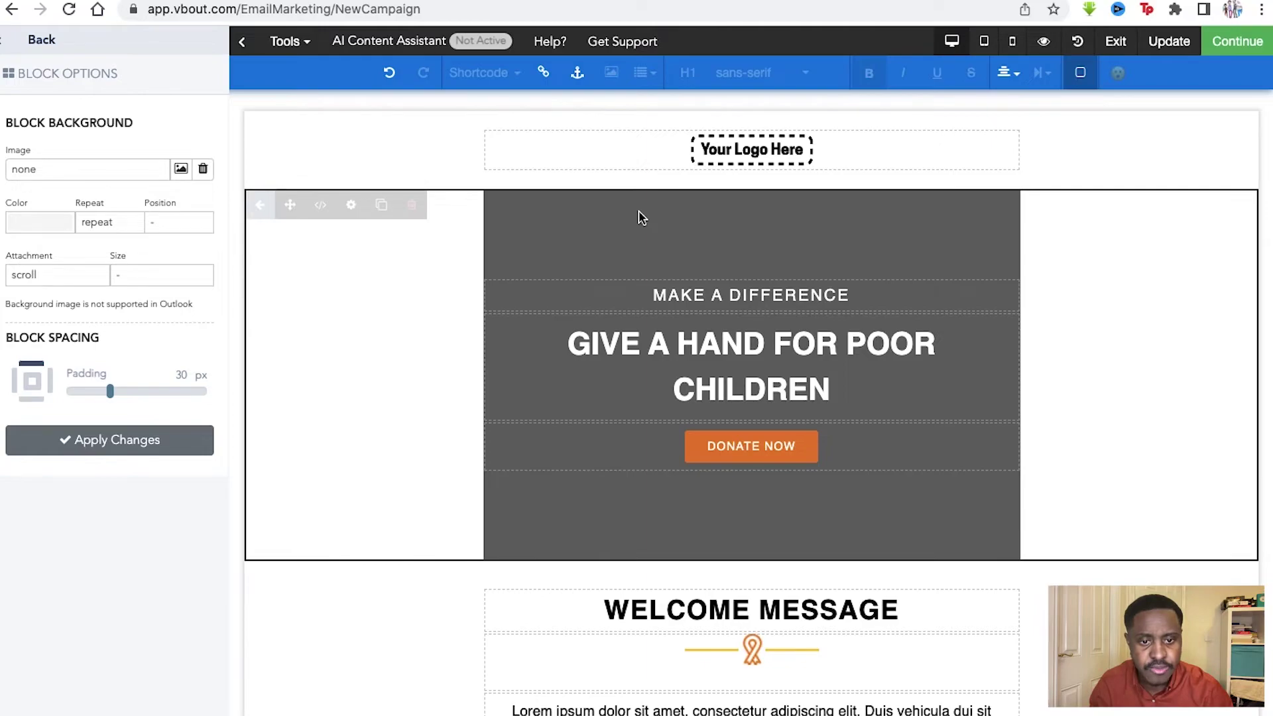
{"action": "scroll", "coordinate": [640, 217], "scroll_direction": "down", "scroll_amount": 20}
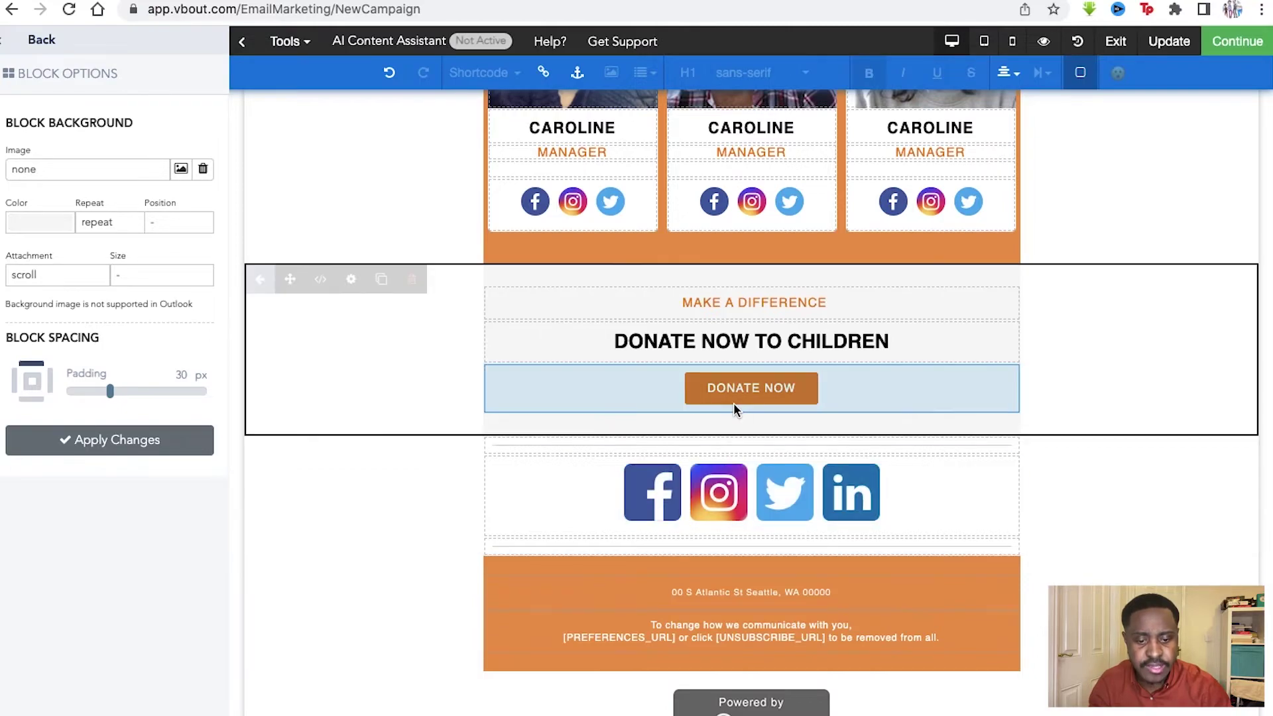
{"action": "scroll", "coordinate": [733, 403], "scroll_direction": "up", "scroll_amount": 10}
{"action": "scroll", "coordinate": [994, 165], "scroll_direction": "up", "scroll_amount": 15}
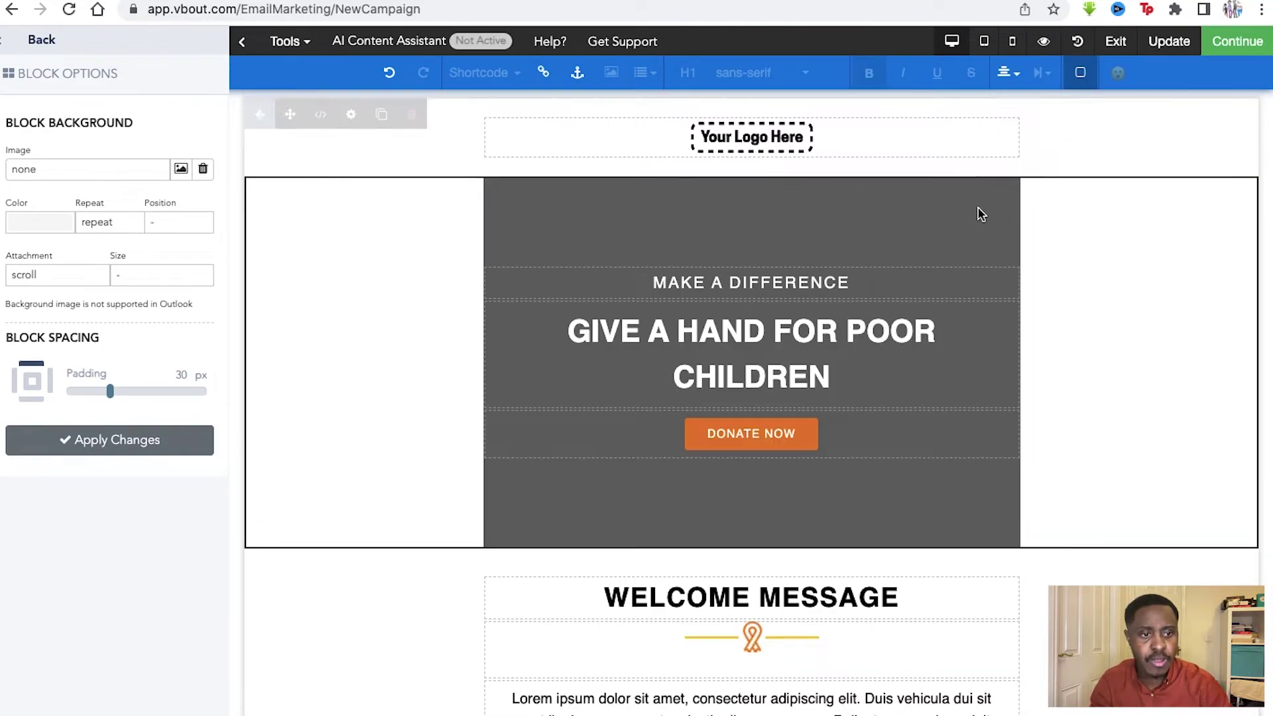
{"action": "left_click", "coordinate": [1218, 46]}
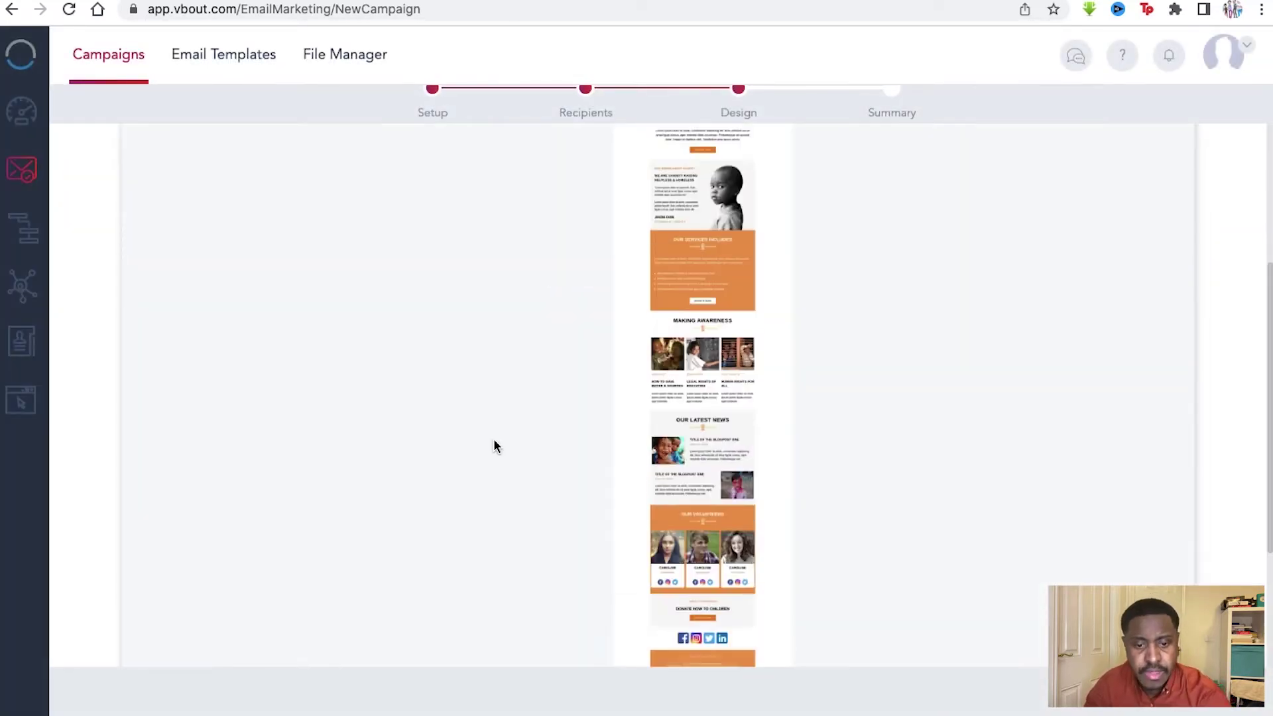
Step: Review the design preview and its edit, reselect and inbox preview options, and proceed to the campaign's Summary stage
{"action": "scroll", "coordinate": [493, 439], "scroll_direction": "up", "scroll_amount": 3}
{"action": "scroll", "coordinate": [494, 439], "scroll_direction": "down", "scroll_amount": 7}
{"action": "scroll", "coordinate": [493, 443], "scroll_direction": "up", "scroll_amount": 2}
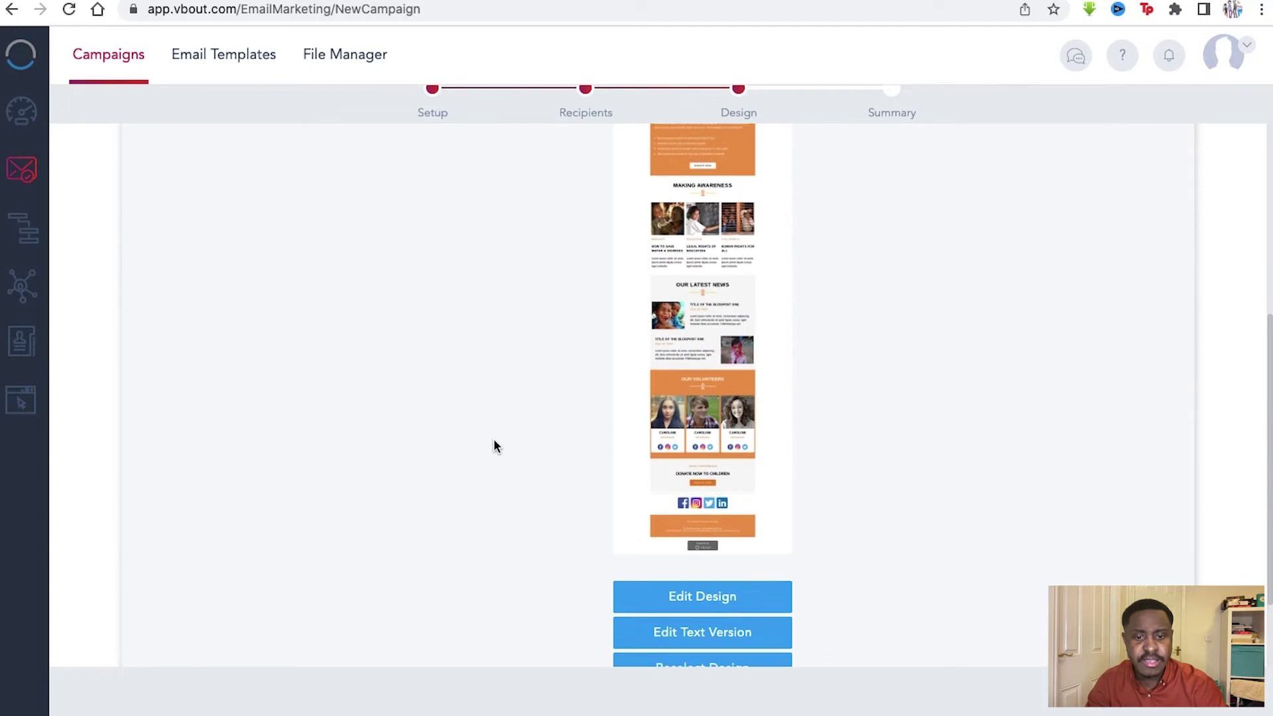
{"action": "scroll", "coordinate": [611, 418], "scroll_direction": "down", "scroll_amount": 2}
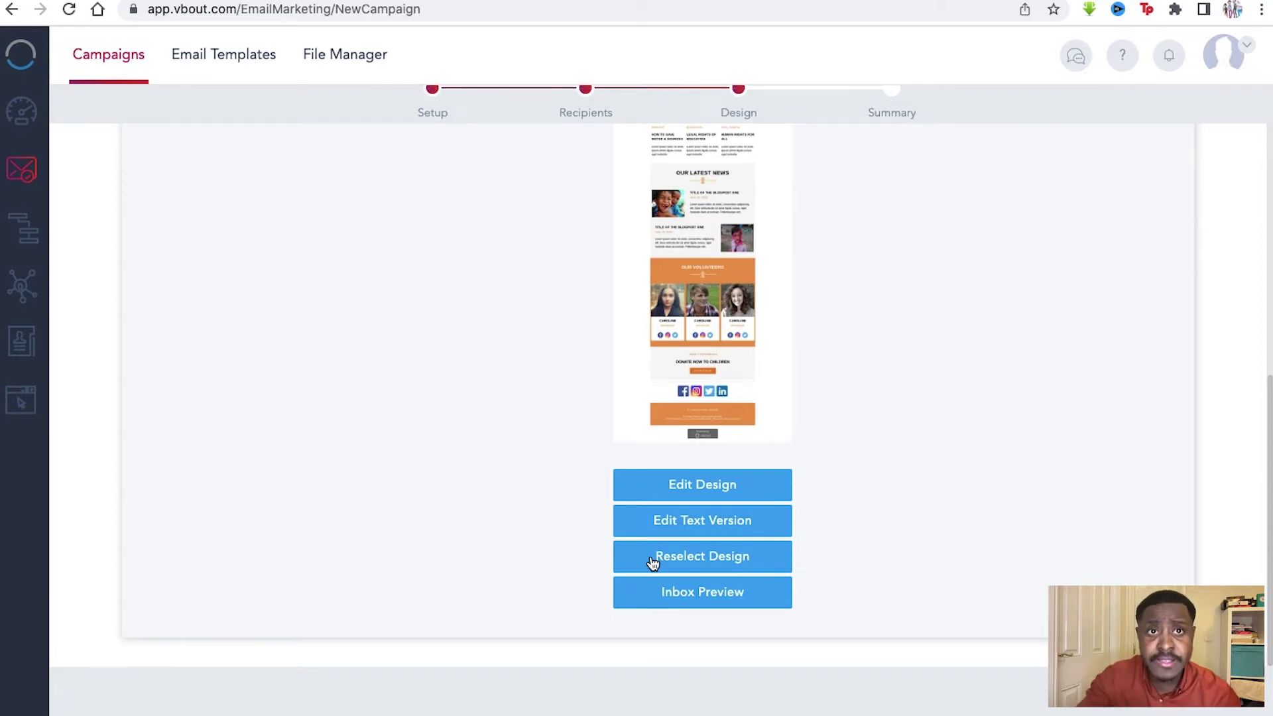
{"action": "scroll", "coordinate": [673, 586], "scroll_direction": "up", "scroll_amount": 7}
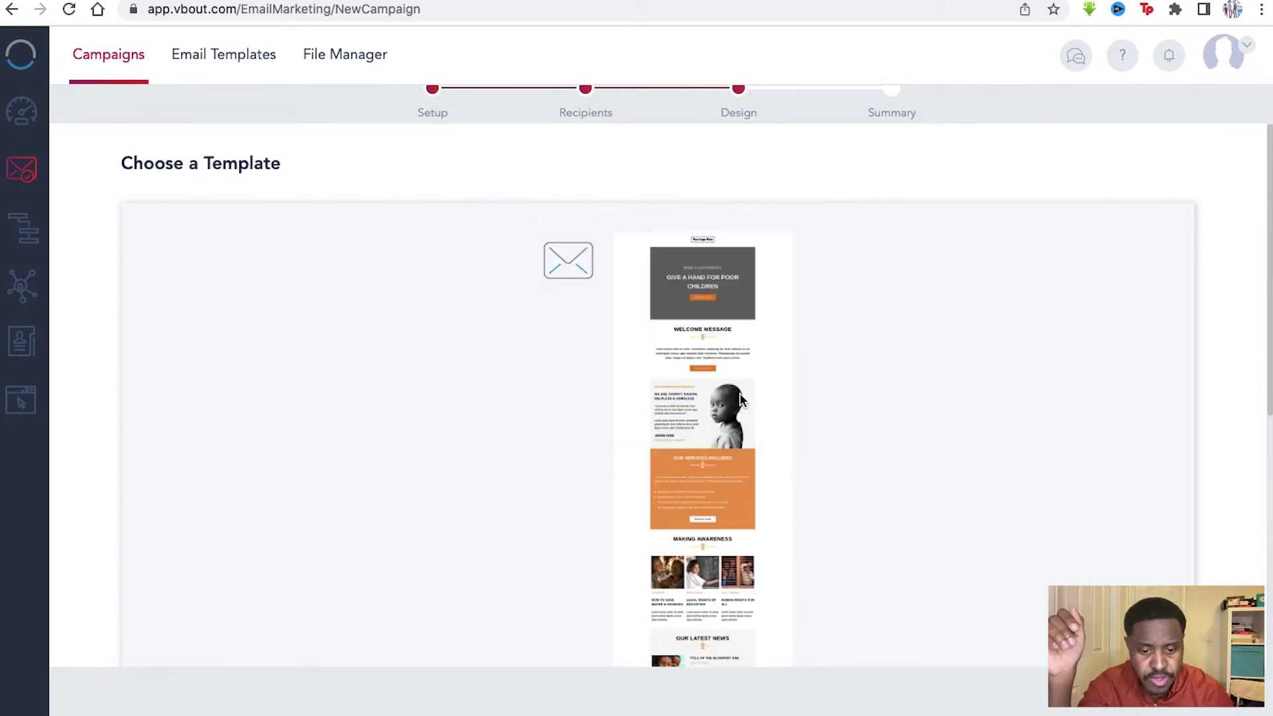
{"action": "scroll", "coordinate": [602, 289], "scroll_direction": "down", "scroll_amount": 5}
{"action": "scroll", "coordinate": [597, 285], "scroll_direction": "down", "scroll_amount": 3}
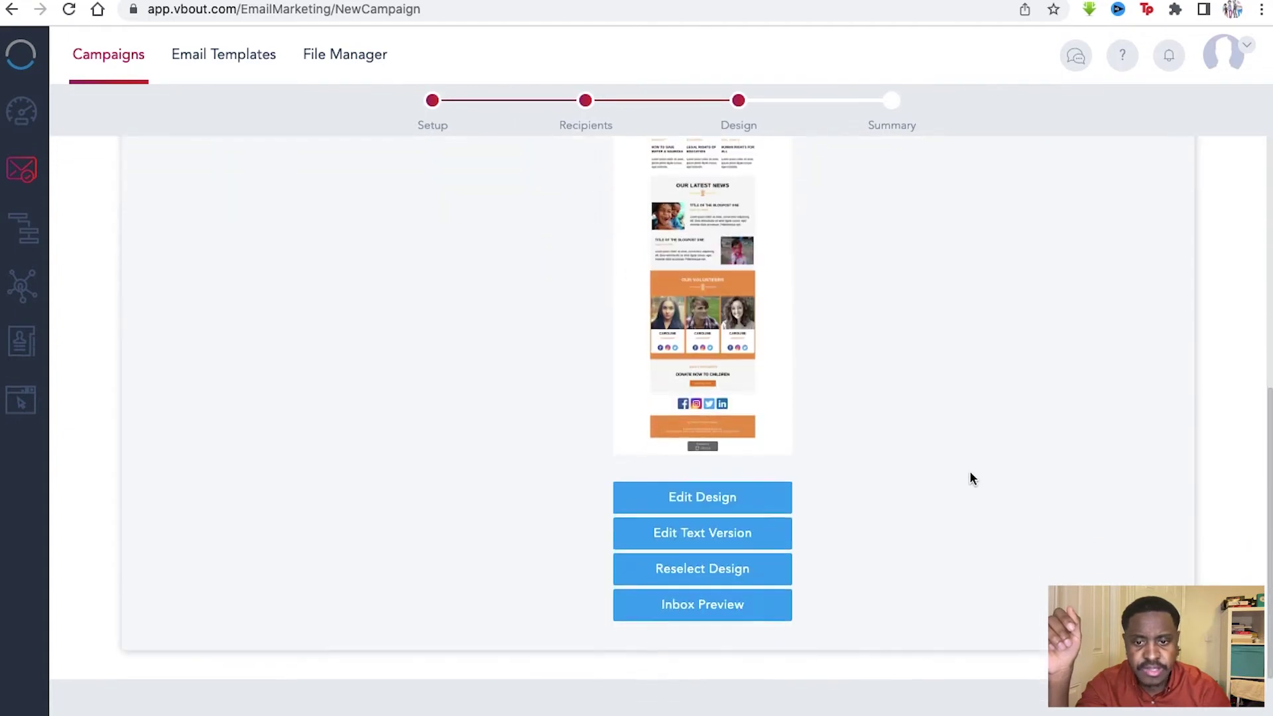
{"action": "left_click", "coordinate": [1157, 690]}
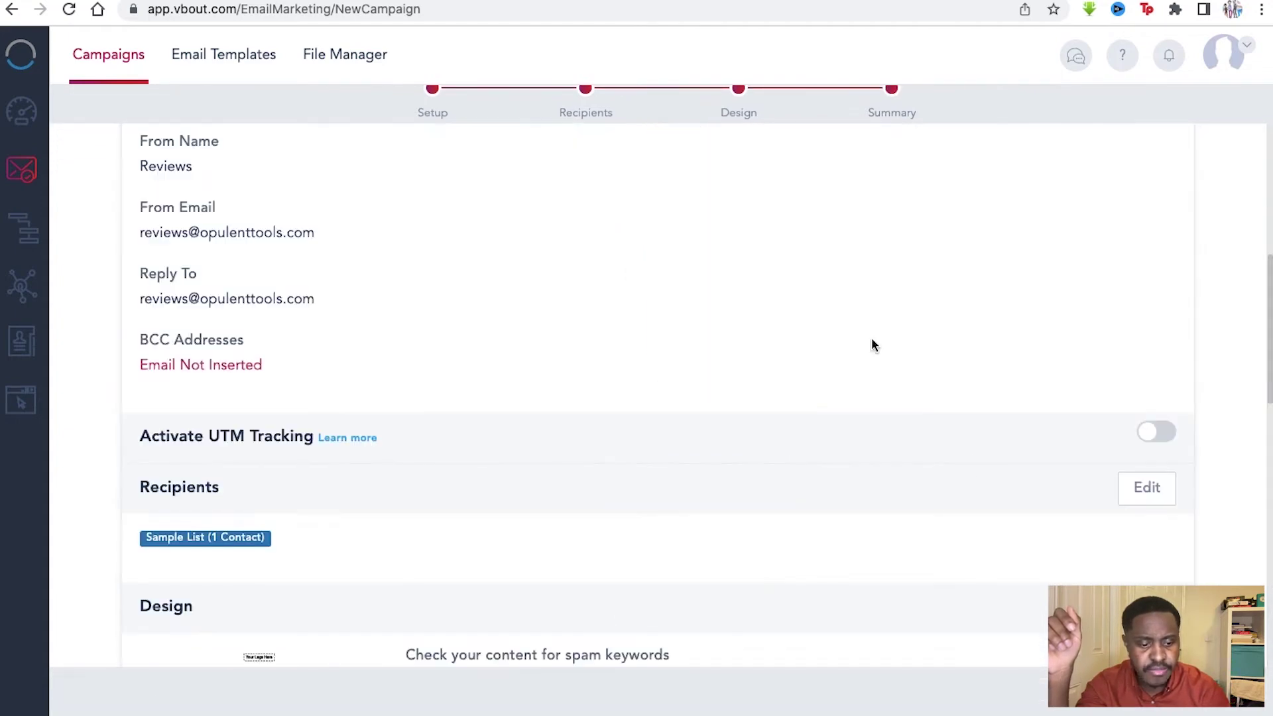
Step: Review the campaign summary from send time and details to recipients and design, and check the send confirmation without confirming it
{"action": "scroll", "coordinate": [781, 416], "scroll_direction": "up", "scroll_amount": 8}
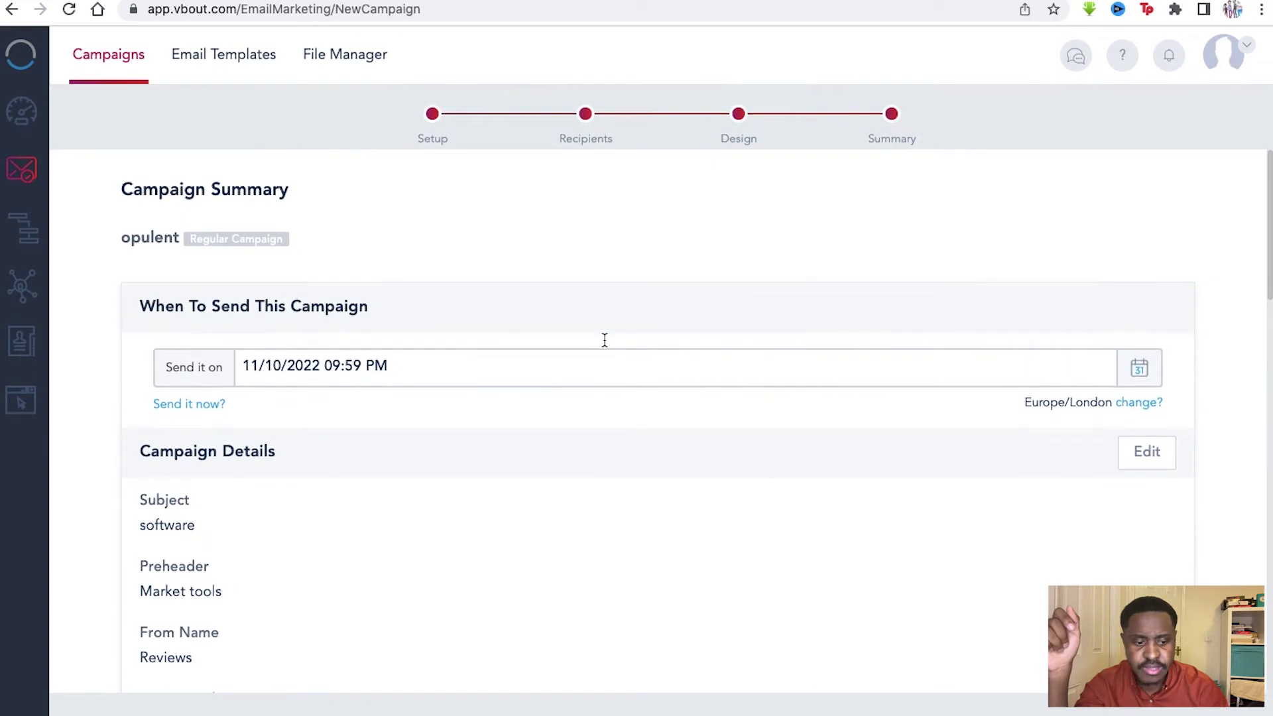
{"action": "scroll", "coordinate": [493, 399], "scroll_direction": "down", "scroll_amount": 10}
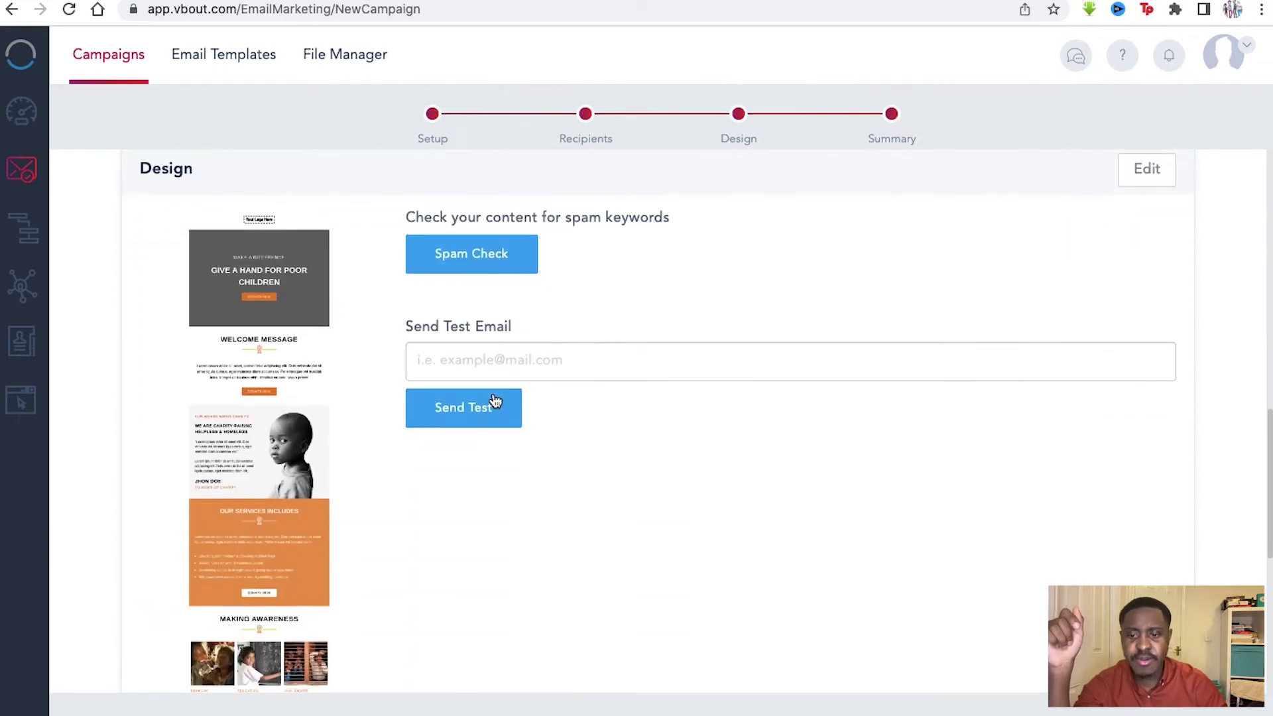
{"action": "scroll", "coordinate": [350, 489], "scroll_direction": "down", "scroll_amount": 3}
{"action": "scroll", "coordinate": [350, 490], "scroll_direction": "up", "scroll_amount": 12}
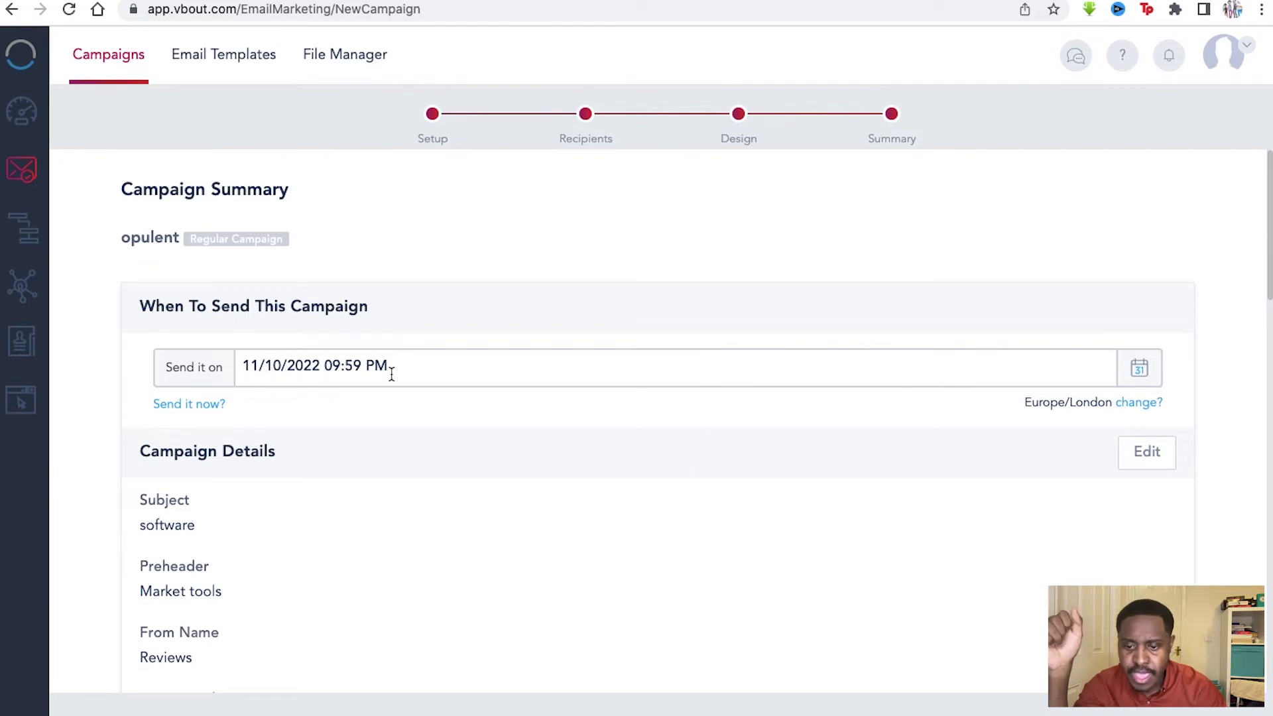
{"action": "scroll", "coordinate": [391, 374], "scroll_direction": "down", "scroll_amount": 1}
{"action": "scroll", "coordinate": [391, 374], "scroll_direction": "down", "scroll_amount": 10}
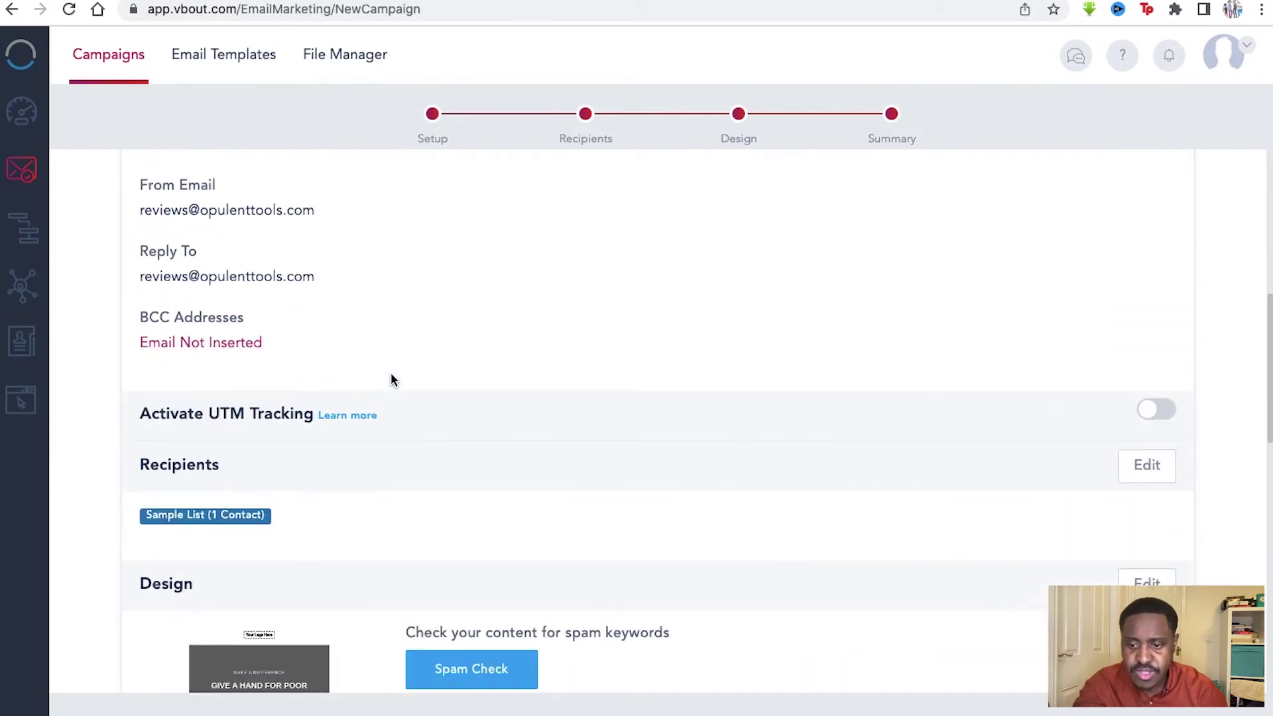
{"action": "scroll", "coordinate": [391, 379], "scroll_direction": "down", "scroll_amount": 8}
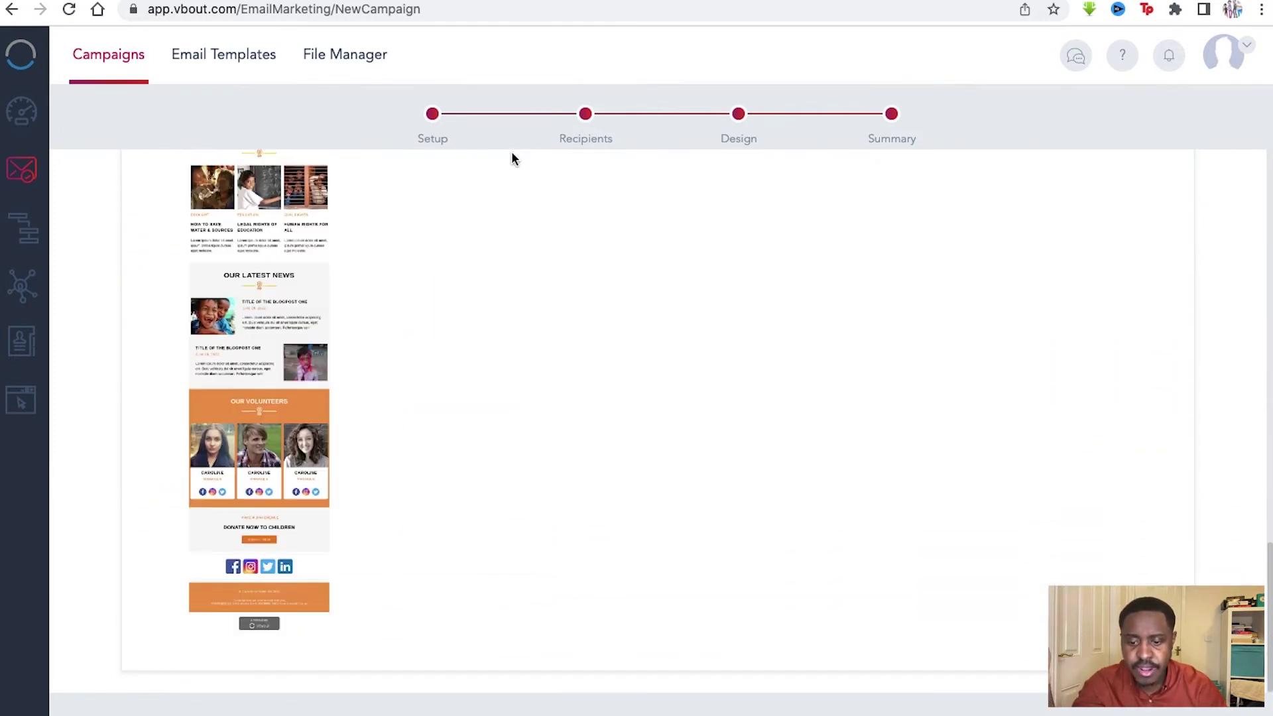
{"action": "scroll", "coordinate": [598, 329], "scroll_direction": "down", "scroll_amount": 1}
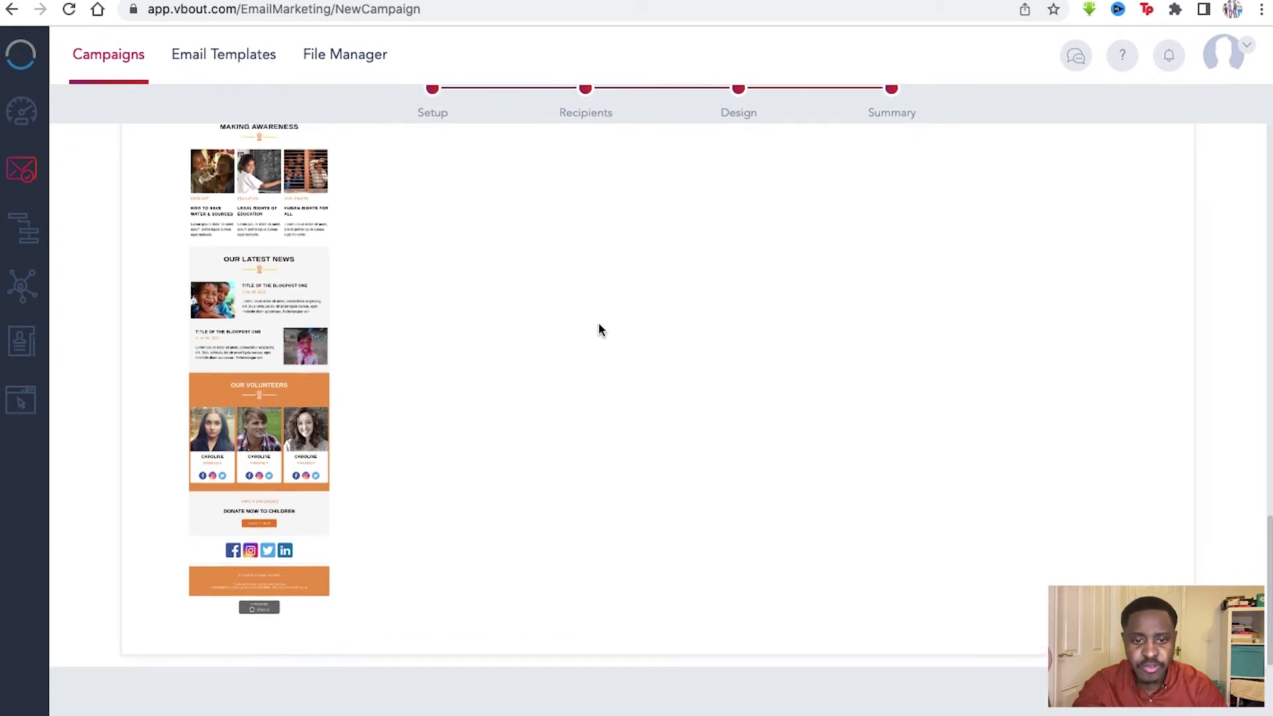
{"action": "scroll", "coordinate": [598, 324], "scroll_direction": "up", "scroll_amount": 20}
{"action": "scroll", "coordinate": [598, 324], "scroll_direction": "down", "scroll_amount": 20}
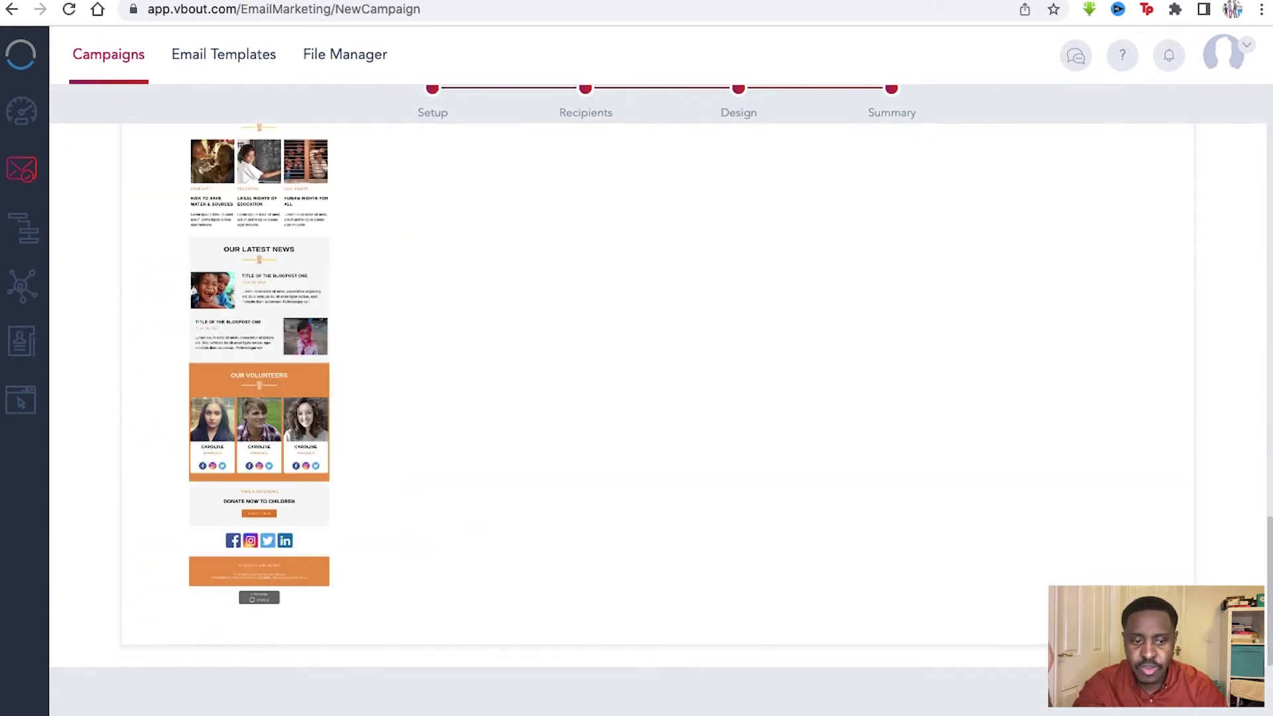
{"action": "left_click", "coordinate": [1146, 689]}
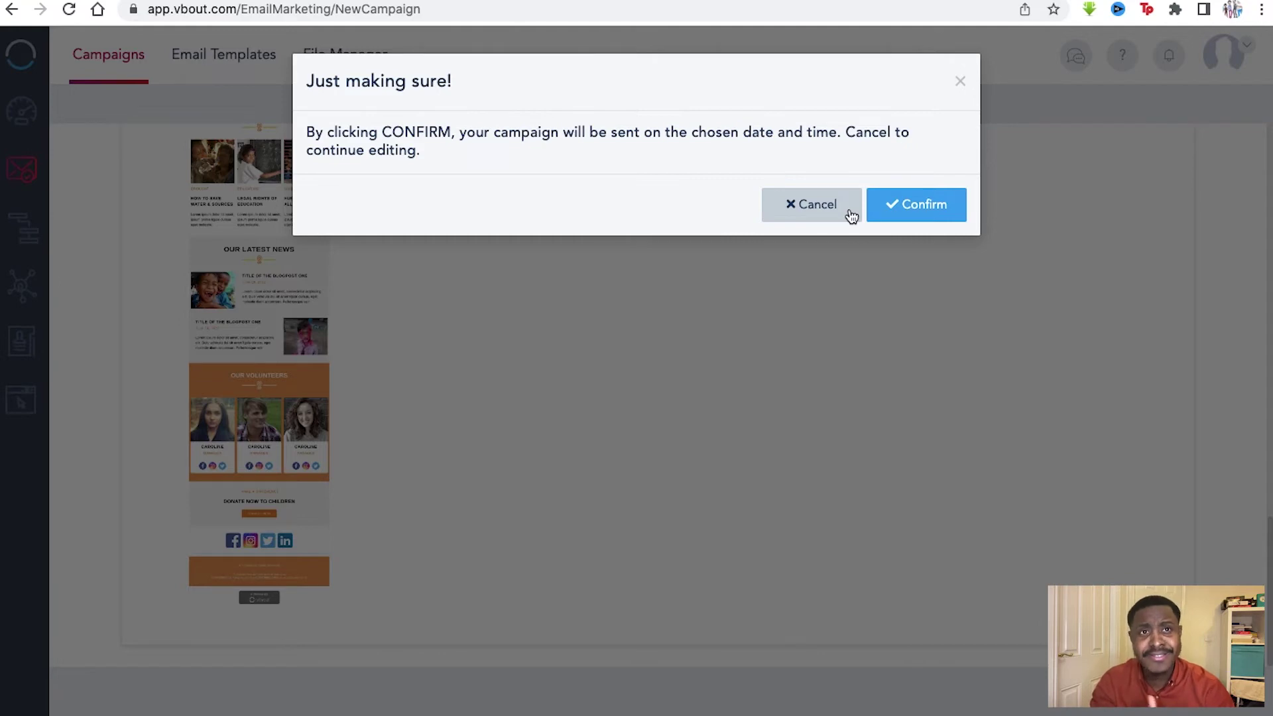
{"action": "left_click", "coordinate": [818, 204]}
Step: Leave the campaign summary and go to the email templates
{"action": "scroll", "coordinate": [868, 312], "scroll_direction": "up", "scroll_amount": 10}
{"action": "scroll", "coordinate": [869, 310], "scroll_direction": "up", "scroll_amount": 10}
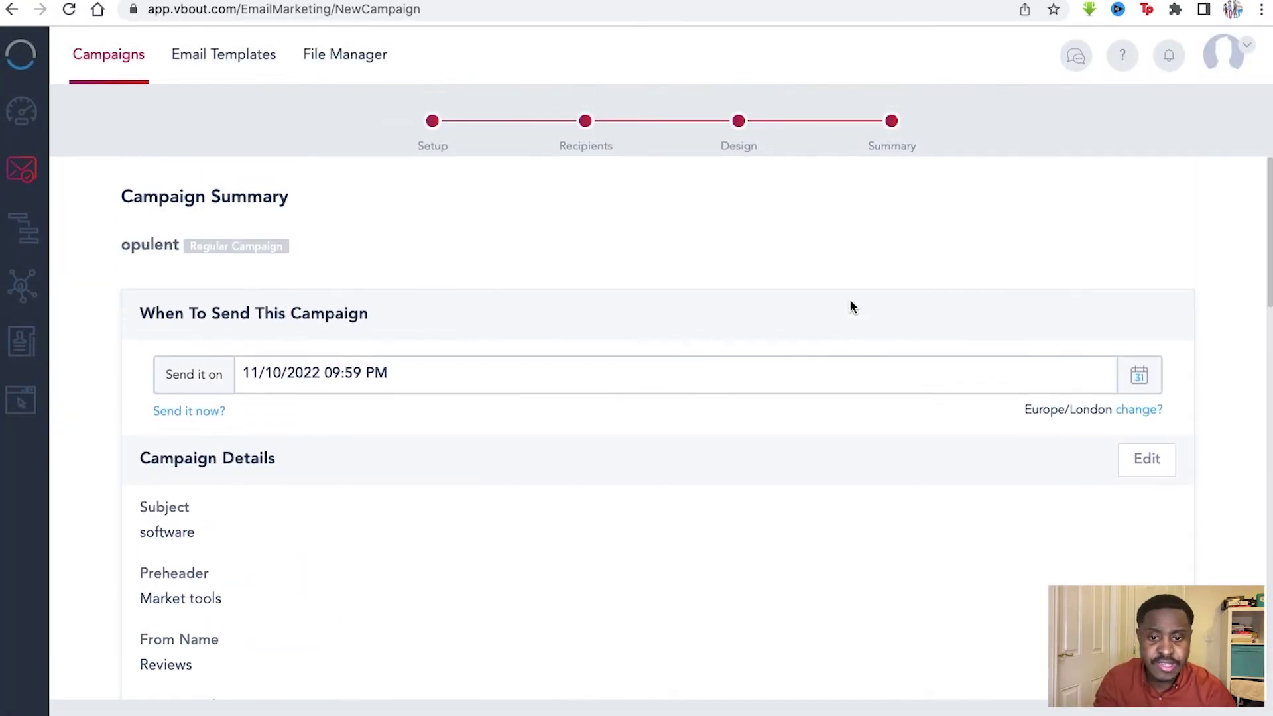
{"action": "left_click", "coordinate": [195, 55]}
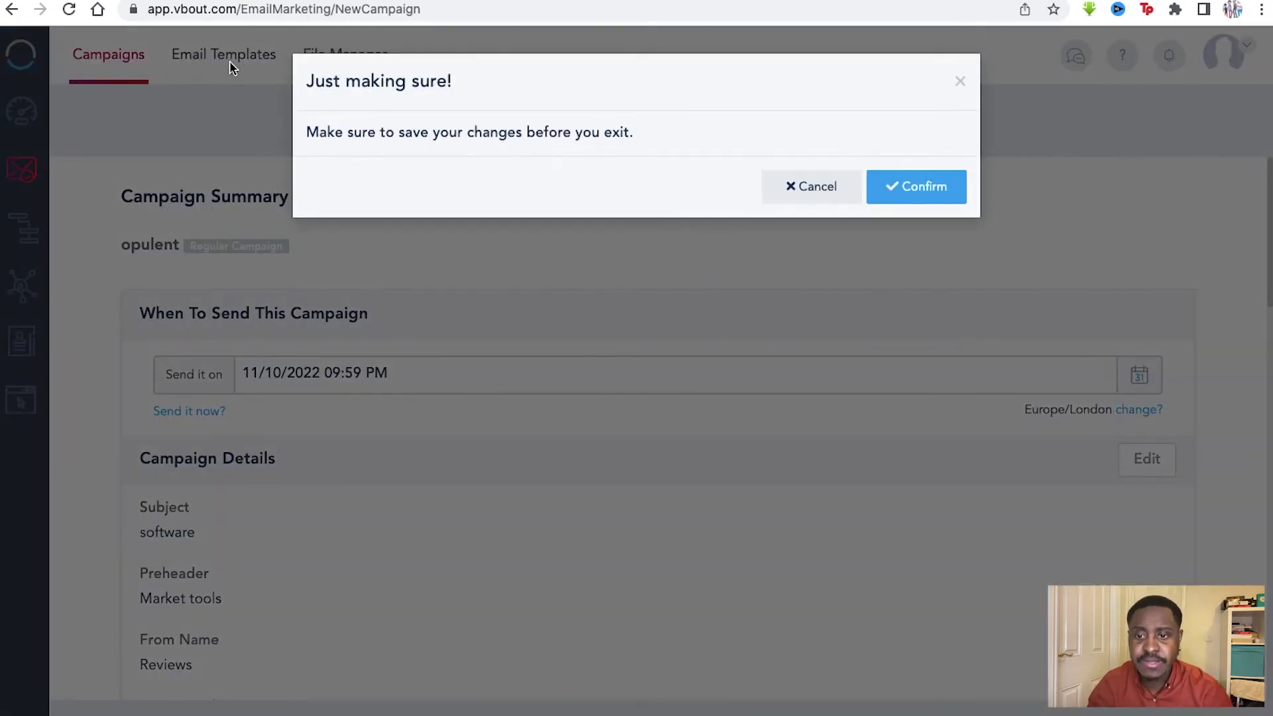
{"action": "left_click", "coordinate": [915, 187]}
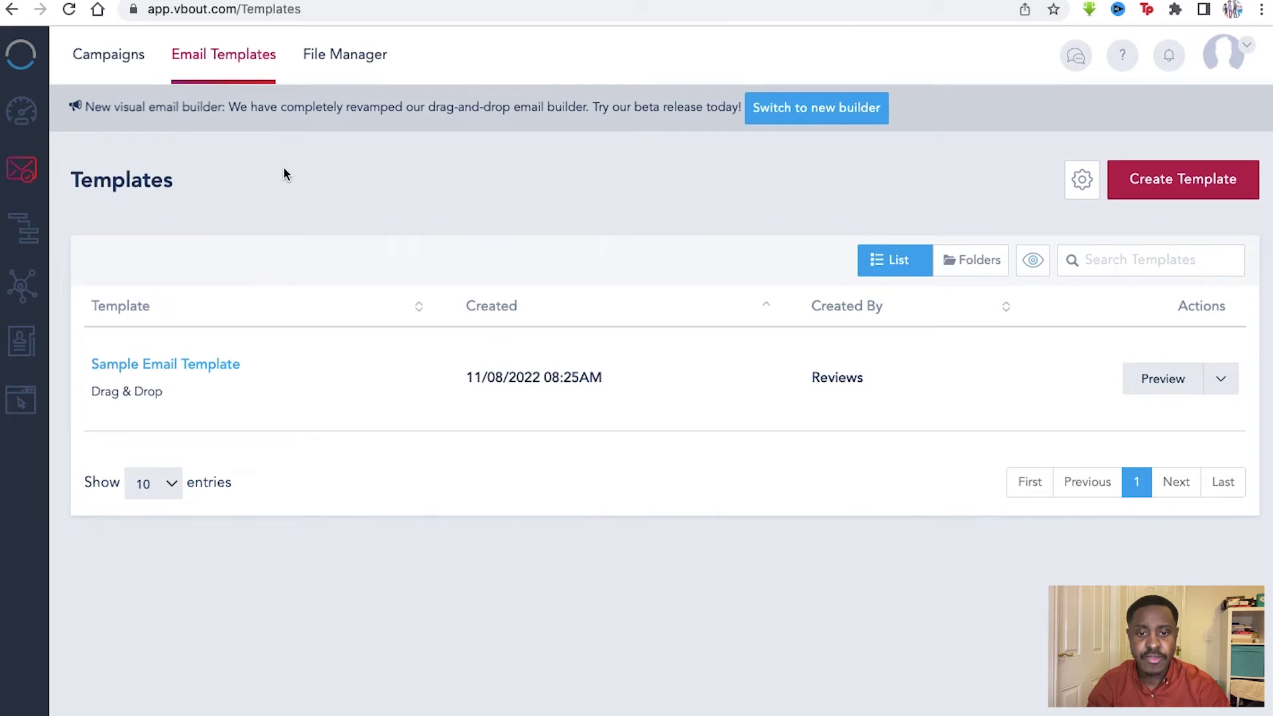
Step: Start building a new email template, saving its settings with the name Message 3
{"action": "left_click", "coordinate": [1127, 195]}
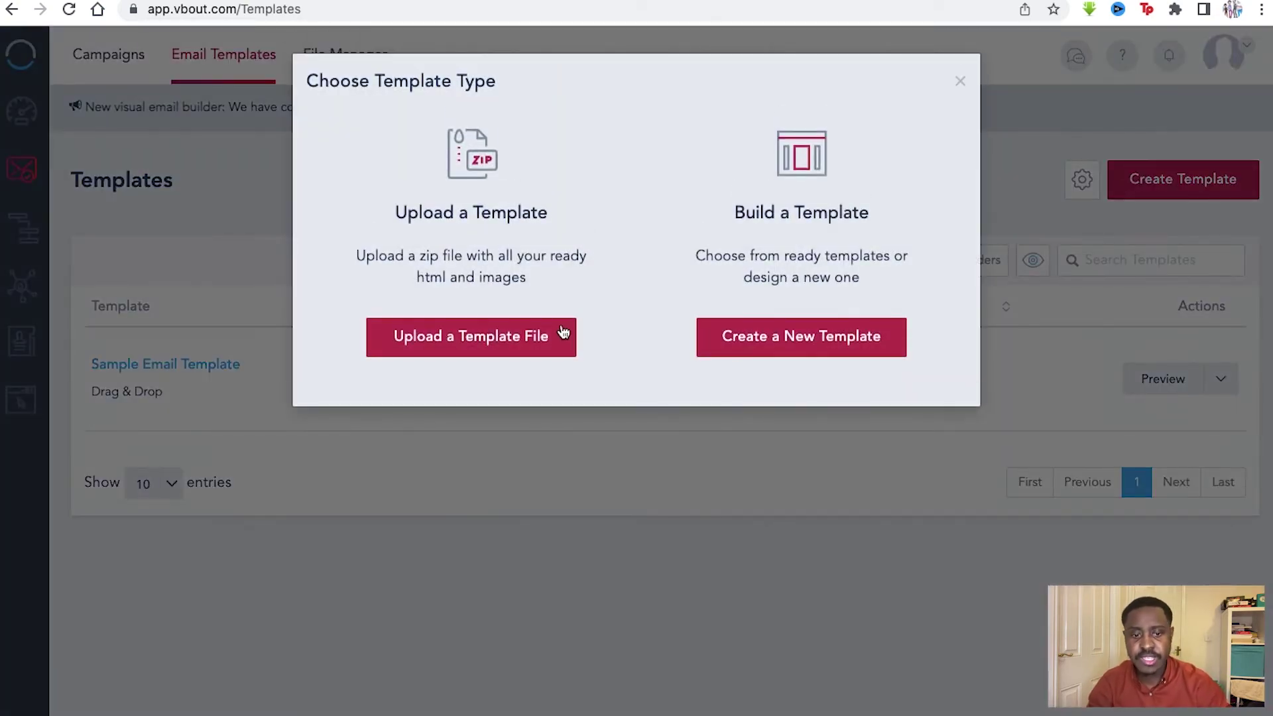
{"action": "left_click", "coordinate": [715, 350]}
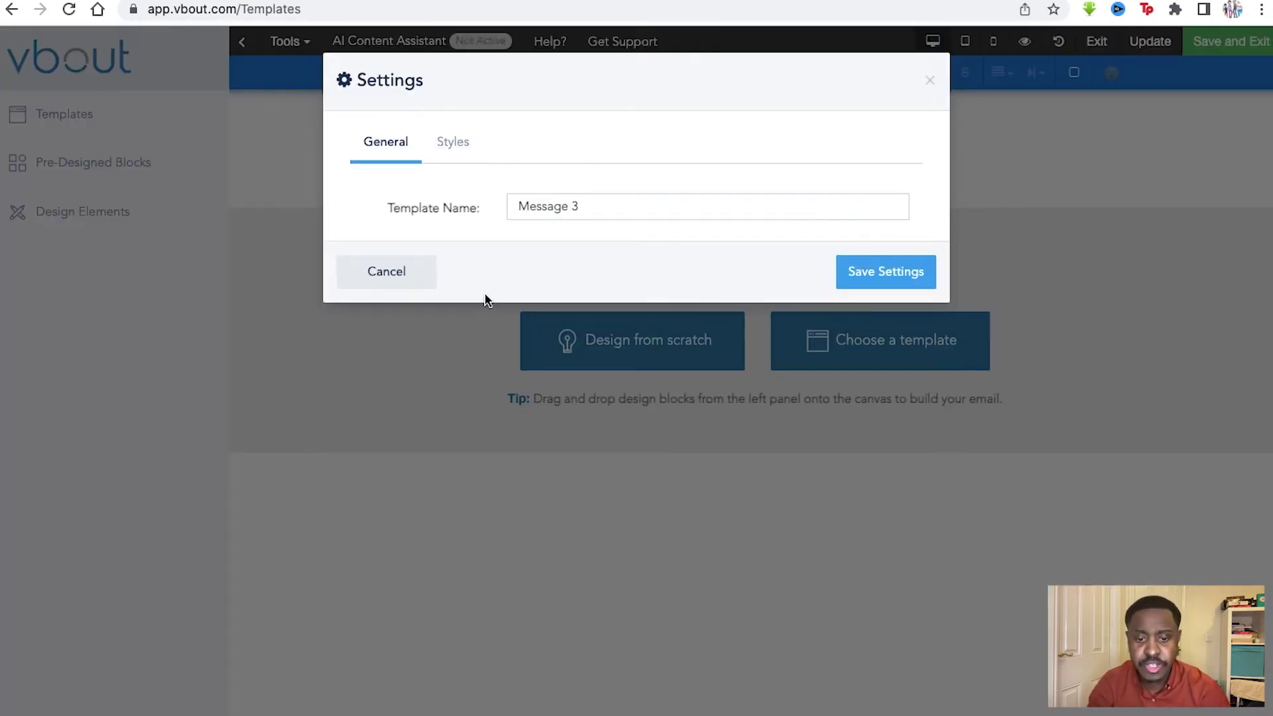
{"action": "left_click", "coordinate": [862, 272]}
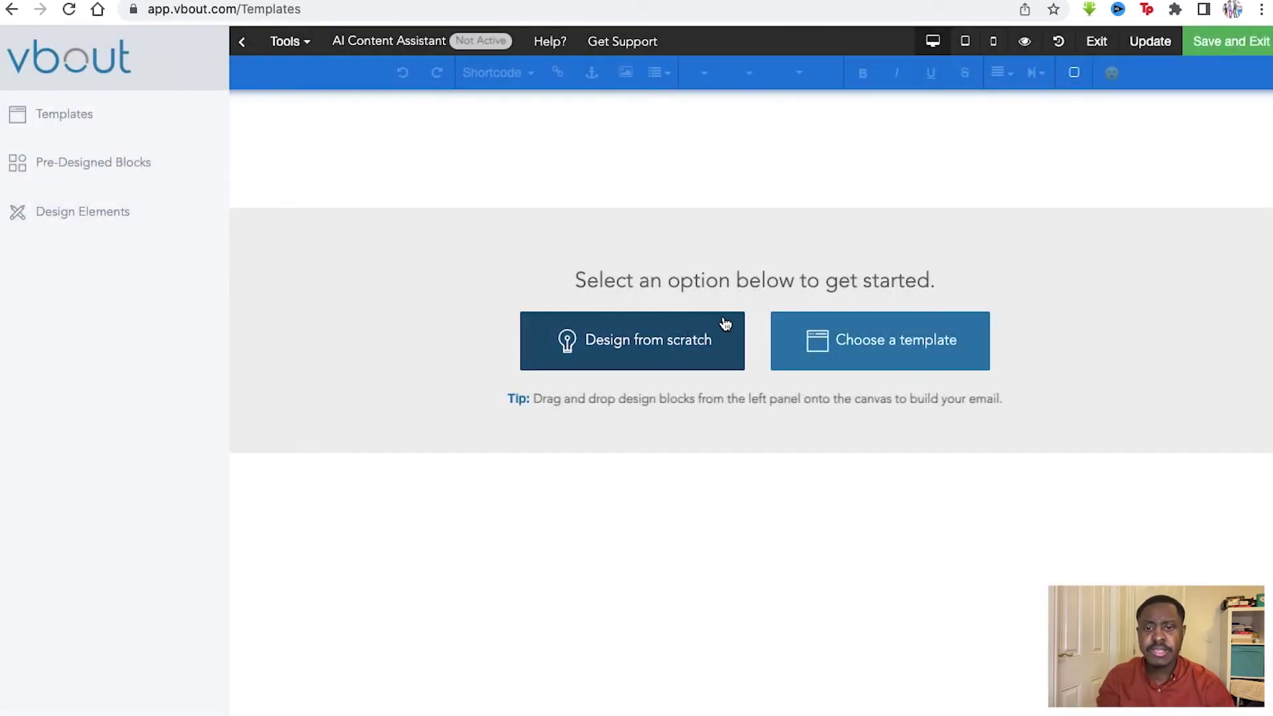
Step: Browse the ready-made templates and place the Resy Inspired design on the empty canvas
{"action": "left_click", "coordinate": [882, 339]}
{"action": "scroll", "coordinate": [399, 395], "scroll_direction": "down", "scroll_amount": 10}
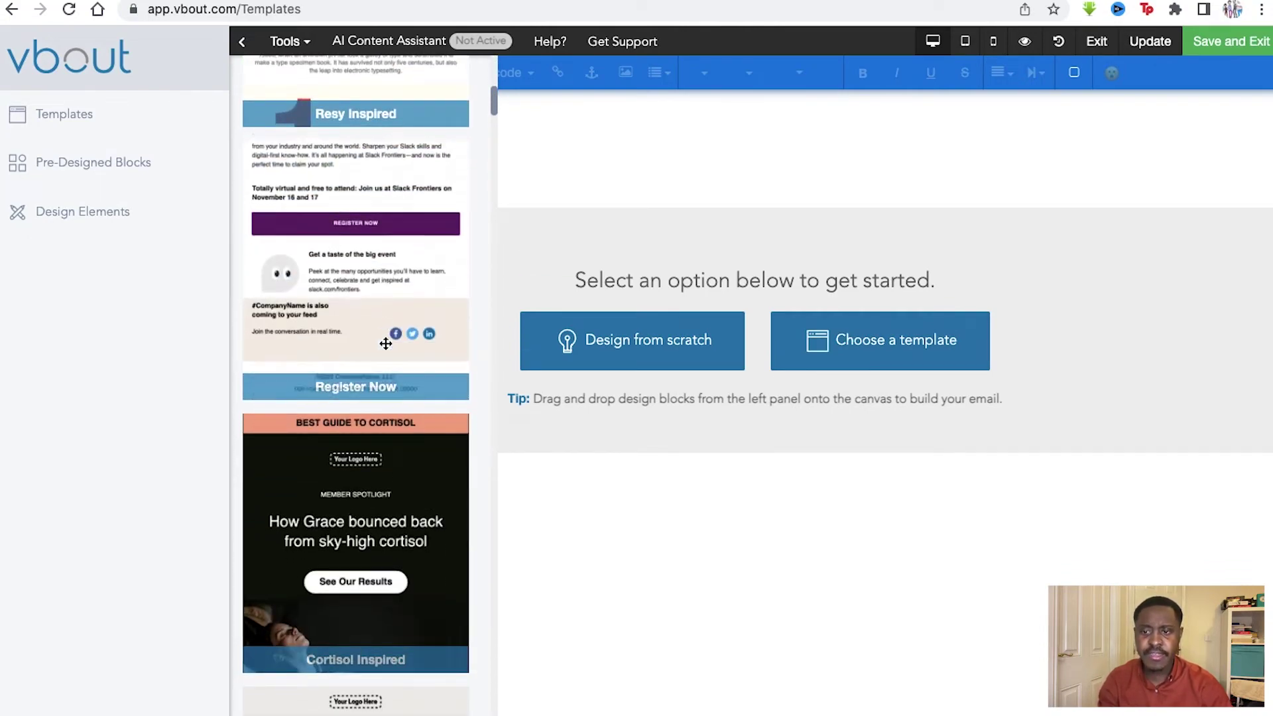
{"action": "scroll", "coordinate": [381, 318], "scroll_direction": "up", "scroll_amount": 8}
{"action": "scroll", "coordinate": [380, 312], "scroll_direction": "up", "scroll_amount": 2}
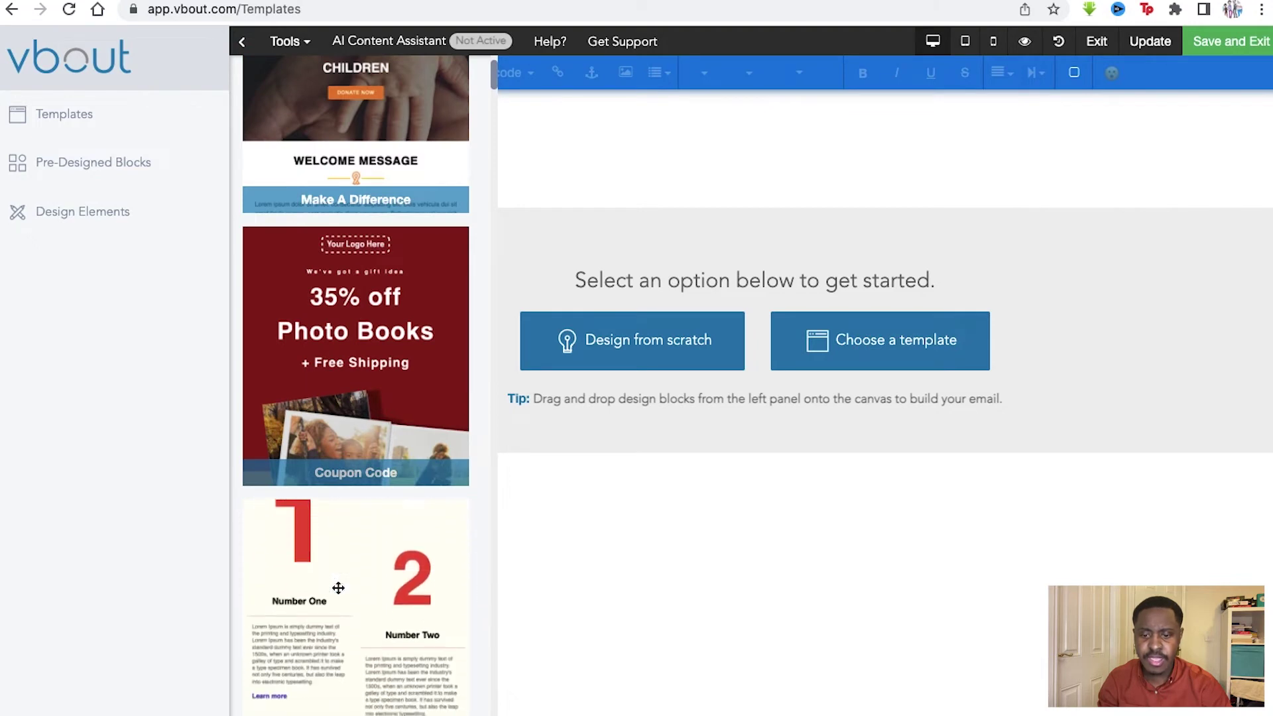
{"action": "scroll", "coordinate": [338, 588], "scroll_direction": "down", "scroll_amount": 2}
{"action": "left_click_drag", "start_coordinate": [338, 535], "coordinate": [539, 520]}
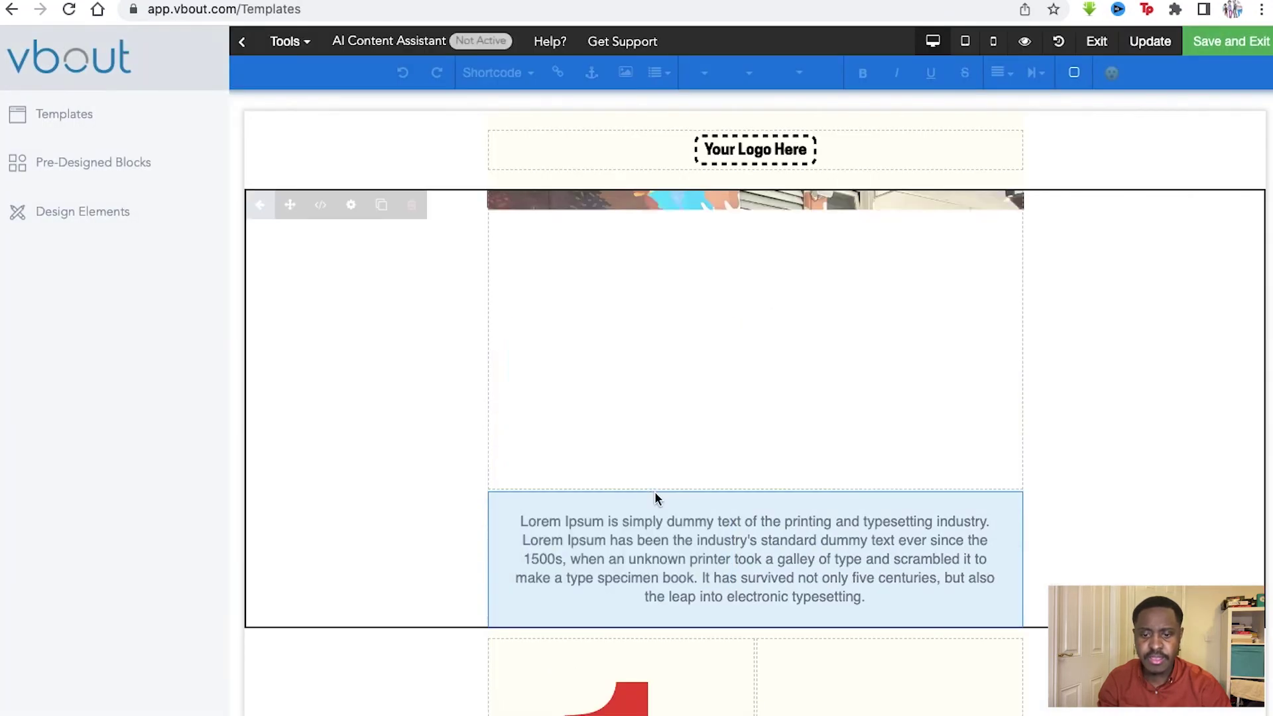
Step: Look over the placed design, save the template and return to the template list
{"action": "scroll", "coordinate": [513, 342], "scroll_direction": "down", "scroll_amount": 1}
{"action": "scroll", "coordinate": [513, 342], "scroll_direction": "up", "scroll_amount": 1}
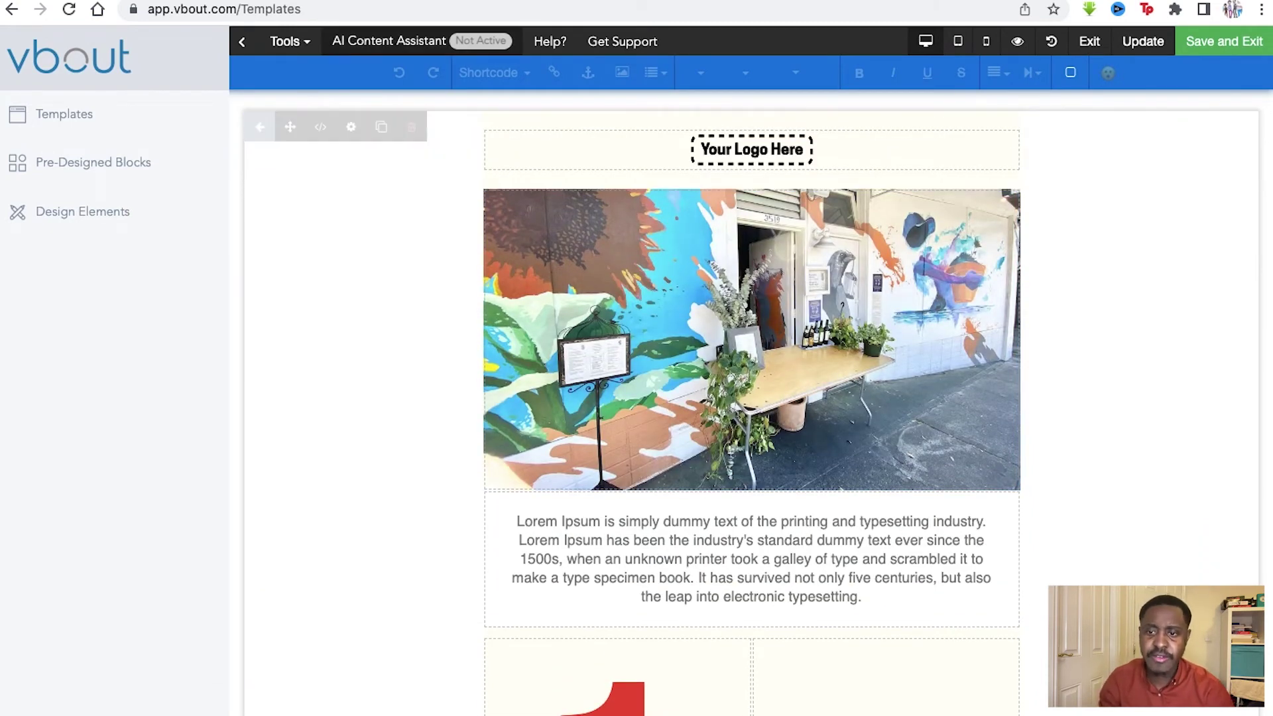
{"action": "left_click", "coordinate": [1193, 45]}
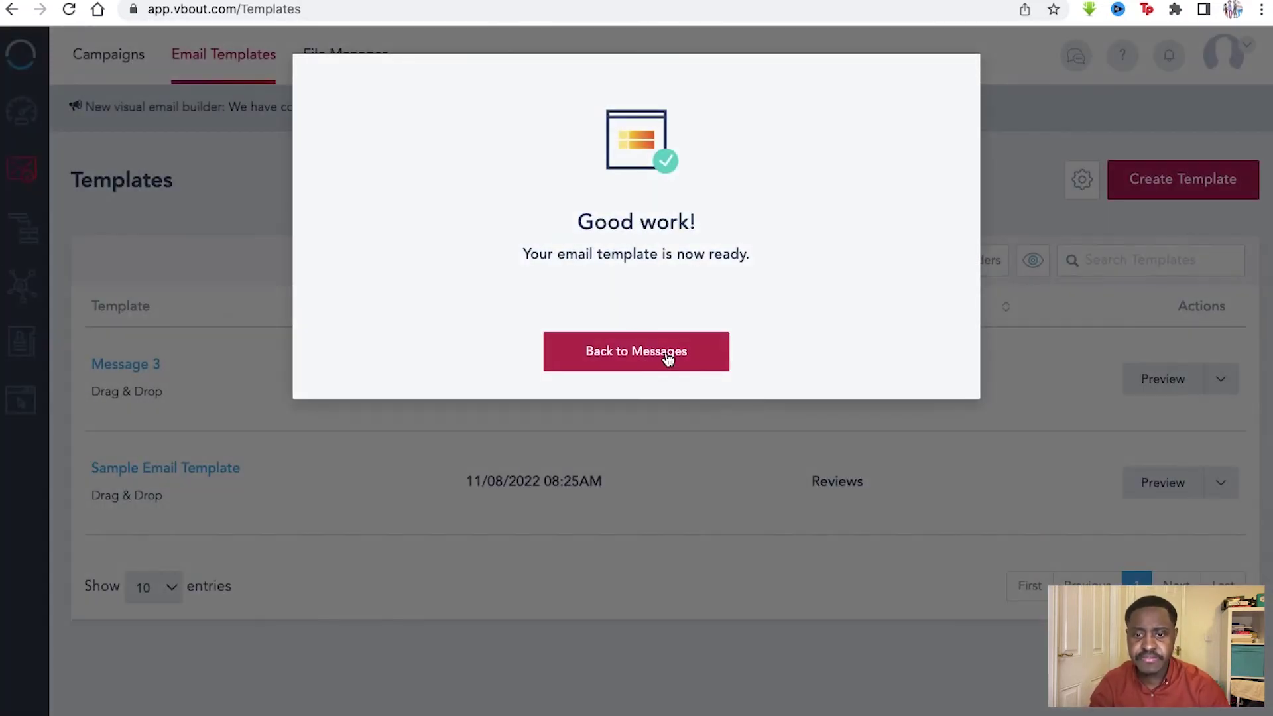
{"action": "left_click", "coordinate": [667, 358]}
Step: Create a new automation and add the Opened Email and Specific Date triggers to its canvas
{"action": "left_click", "coordinate": [25, 248]}
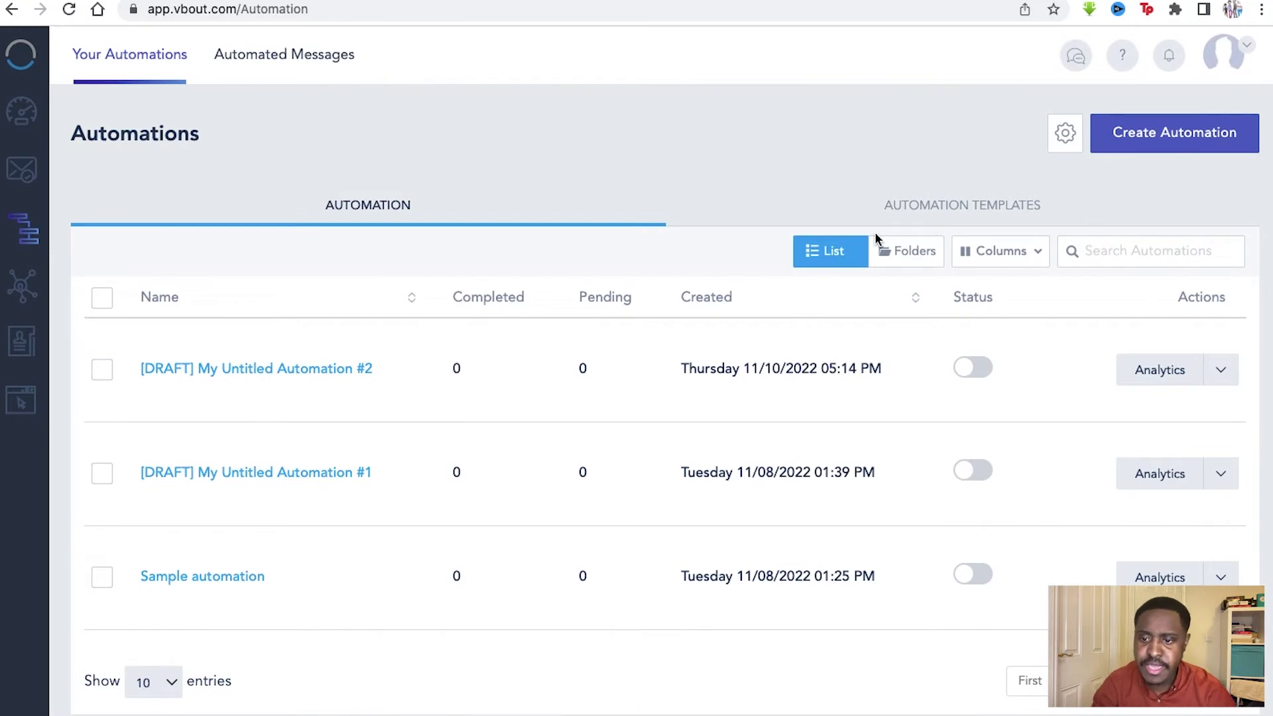
{"action": "left_click", "coordinate": [1095, 136]}
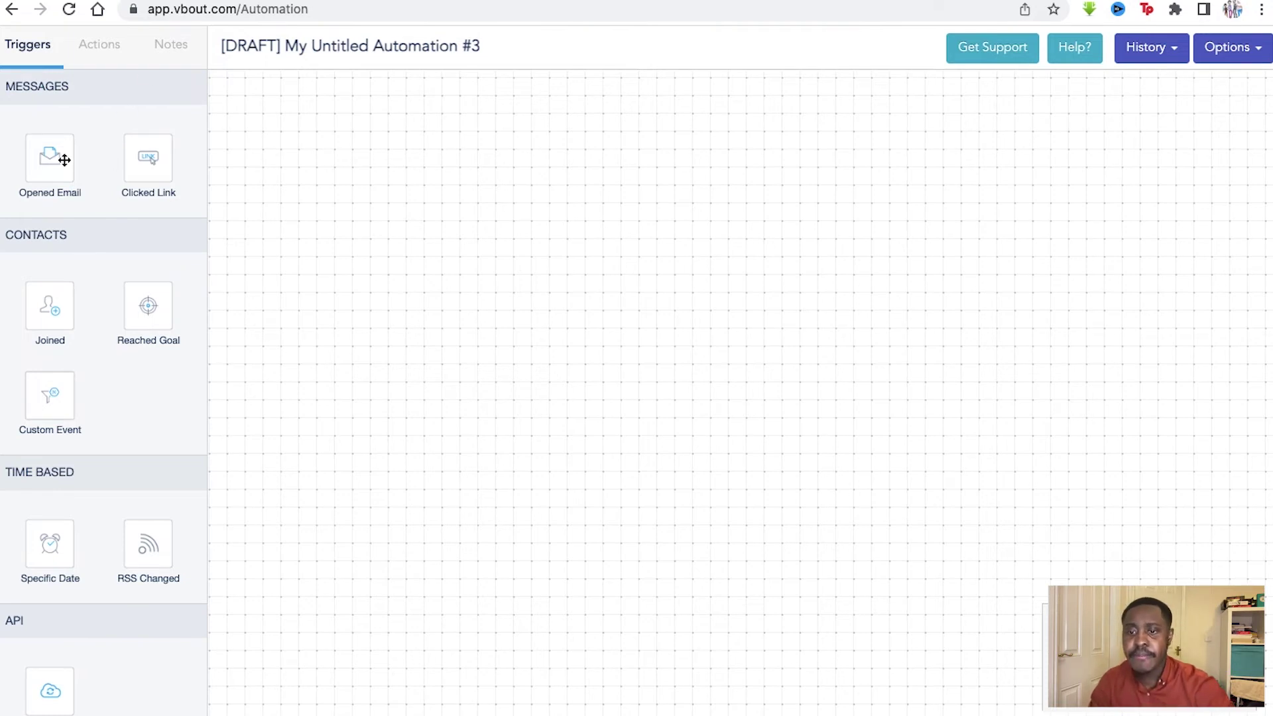
{"action": "left_click_drag", "start_coordinate": [60, 160], "coordinate": [675, 220]}
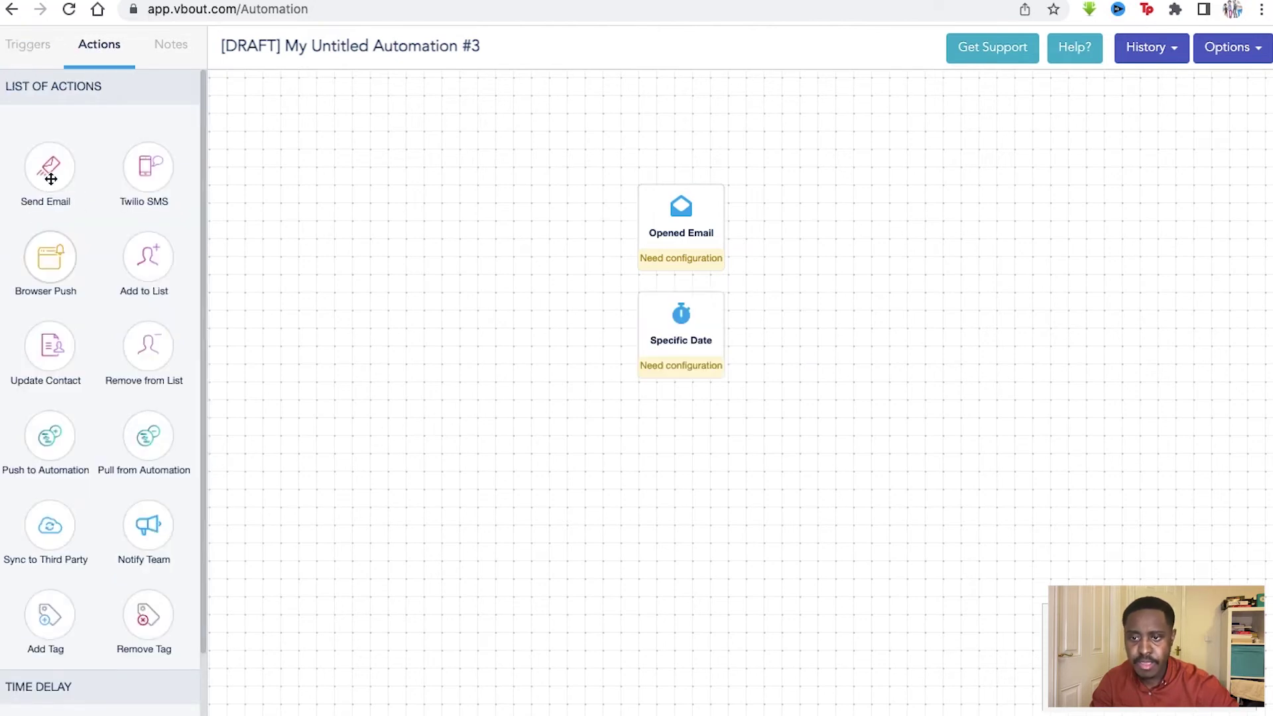
Step: Add a Send Email action, and arrange the Specific Date trigger beside Opened Email with Send Email directly below Opened Email
{"action": "left_click", "coordinate": [53, 62]}
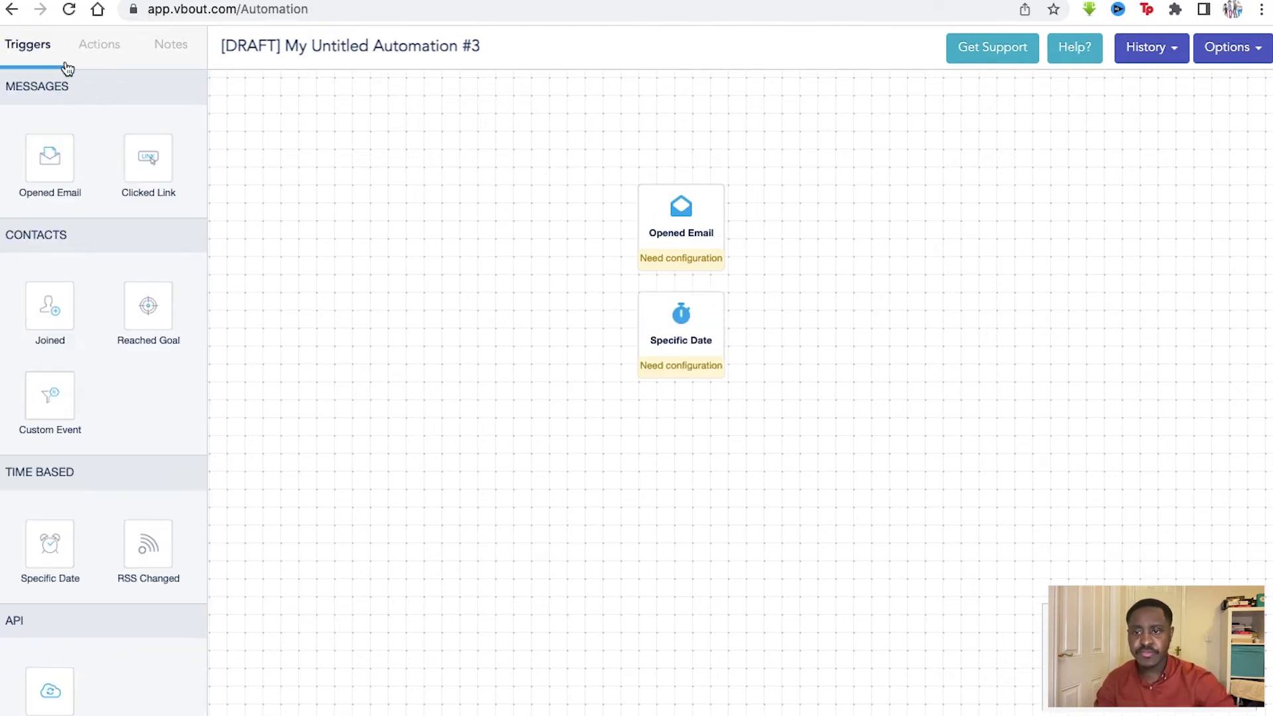
{"action": "left_click", "coordinate": [116, 45]}
{"action": "left_click_drag", "start_coordinate": [53, 179], "coordinate": [677, 135]}
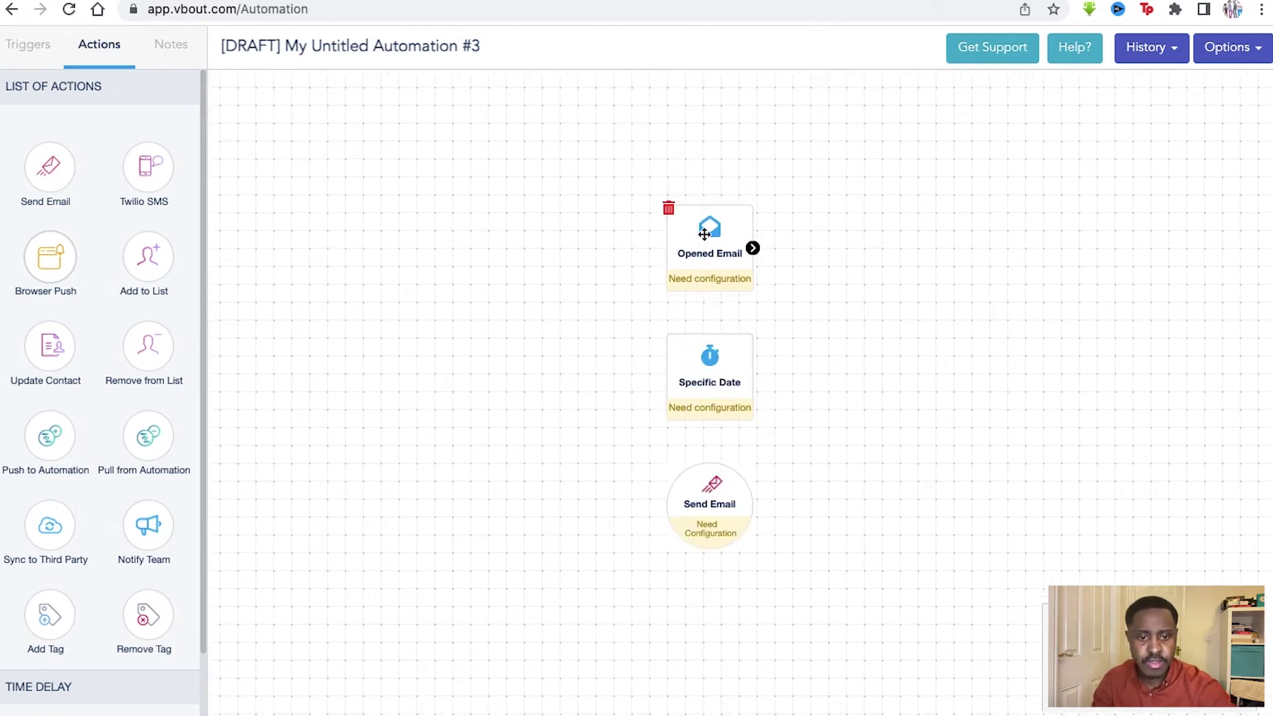
{"action": "left_click_drag", "start_coordinate": [712, 362], "coordinate": [485, 233]}
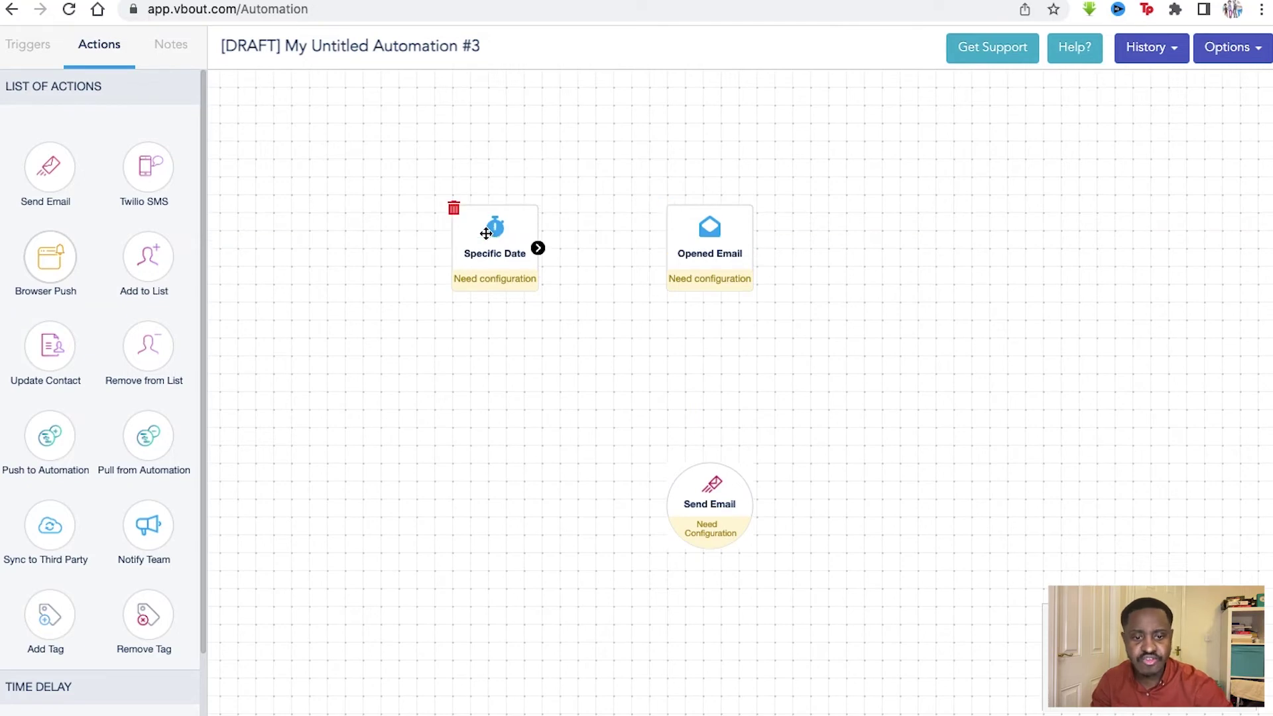
{"action": "left_click_drag", "start_coordinate": [714, 483], "coordinate": [709, 379]}
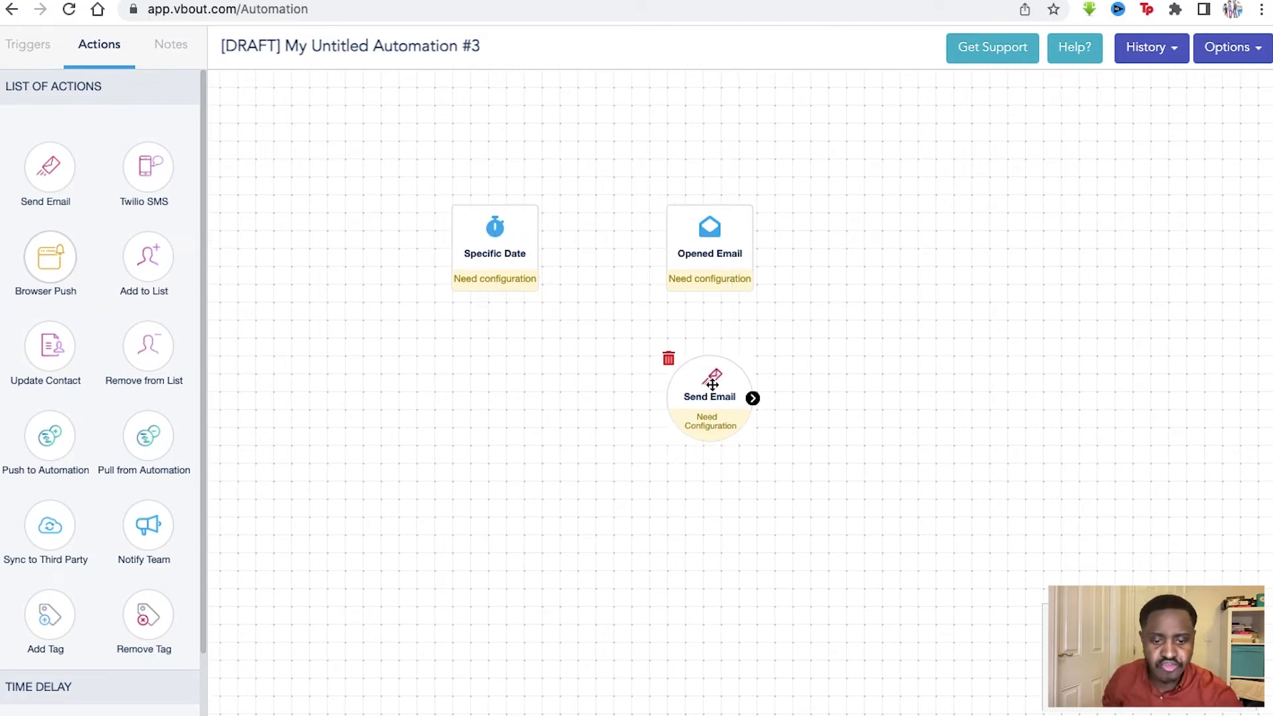
Step: Connect the Opened Email trigger to the Send Email action
{"action": "left_click", "coordinate": [721, 256]}
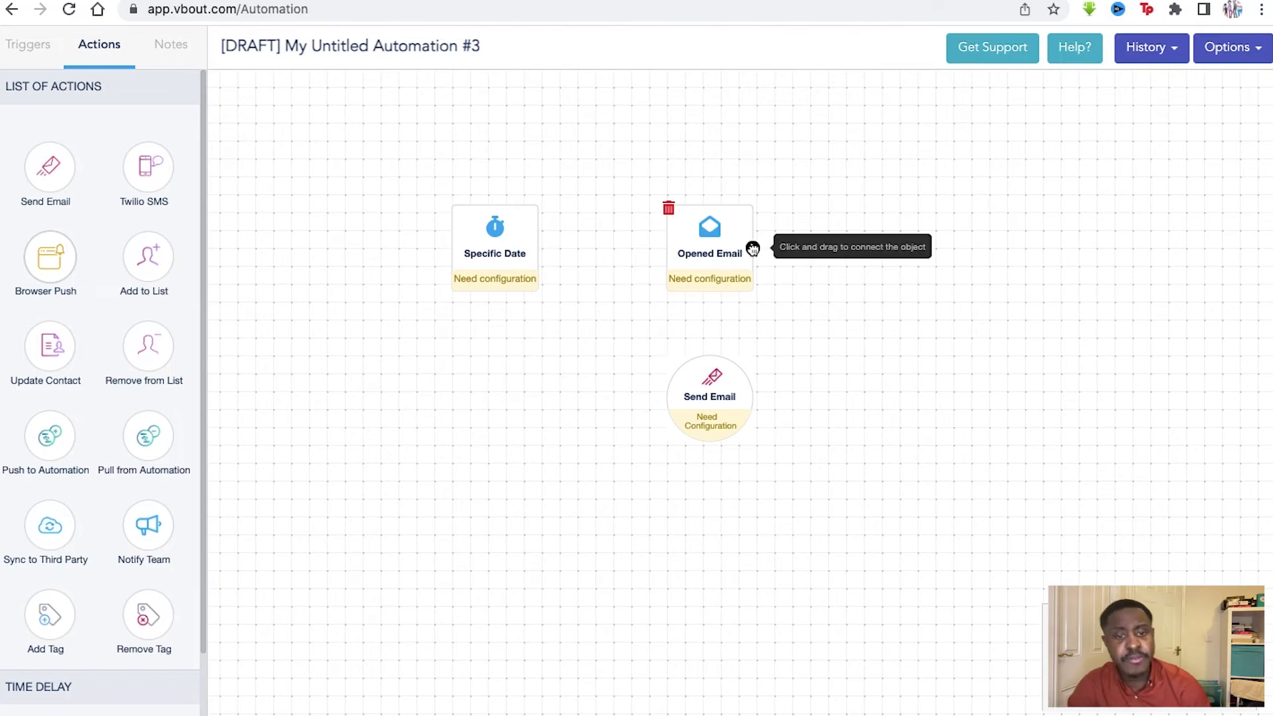
{"action": "left_click_drag", "start_coordinate": [753, 248], "coordinate": [714, 373]}
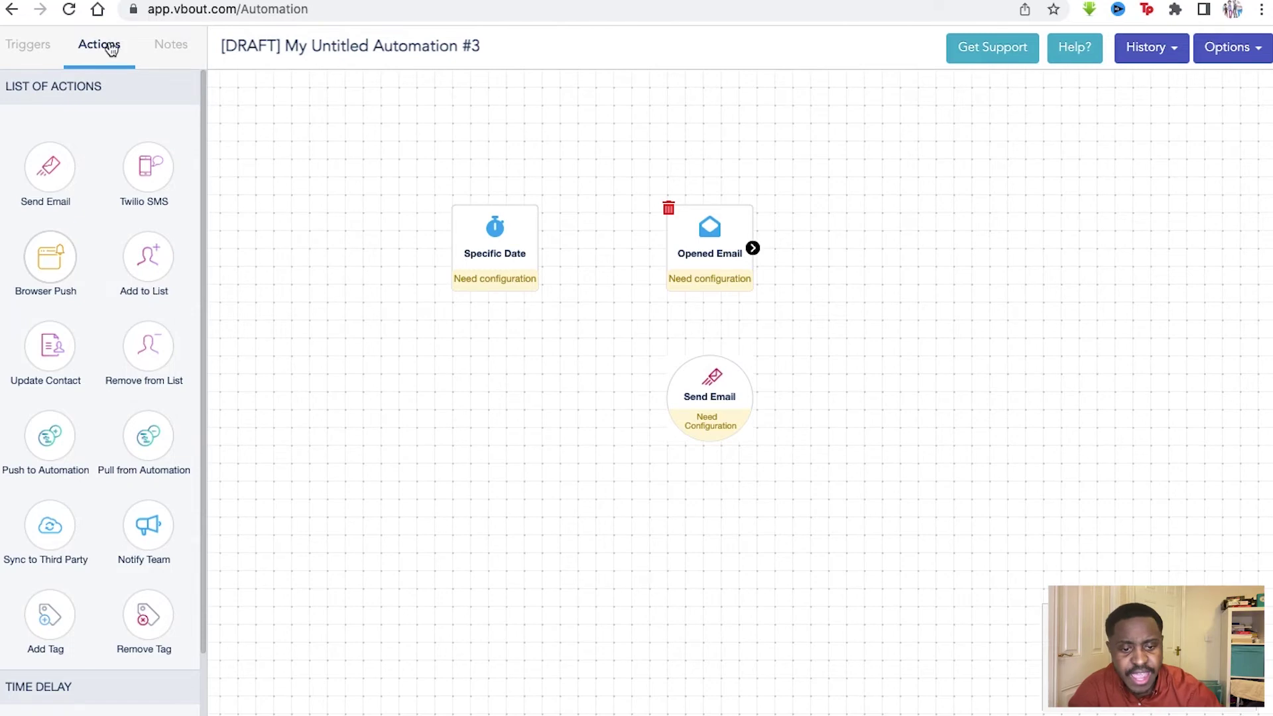
{"action": "left_click_drag", "start_coordinate": [753, 249], "coordinate": [708, 377]}
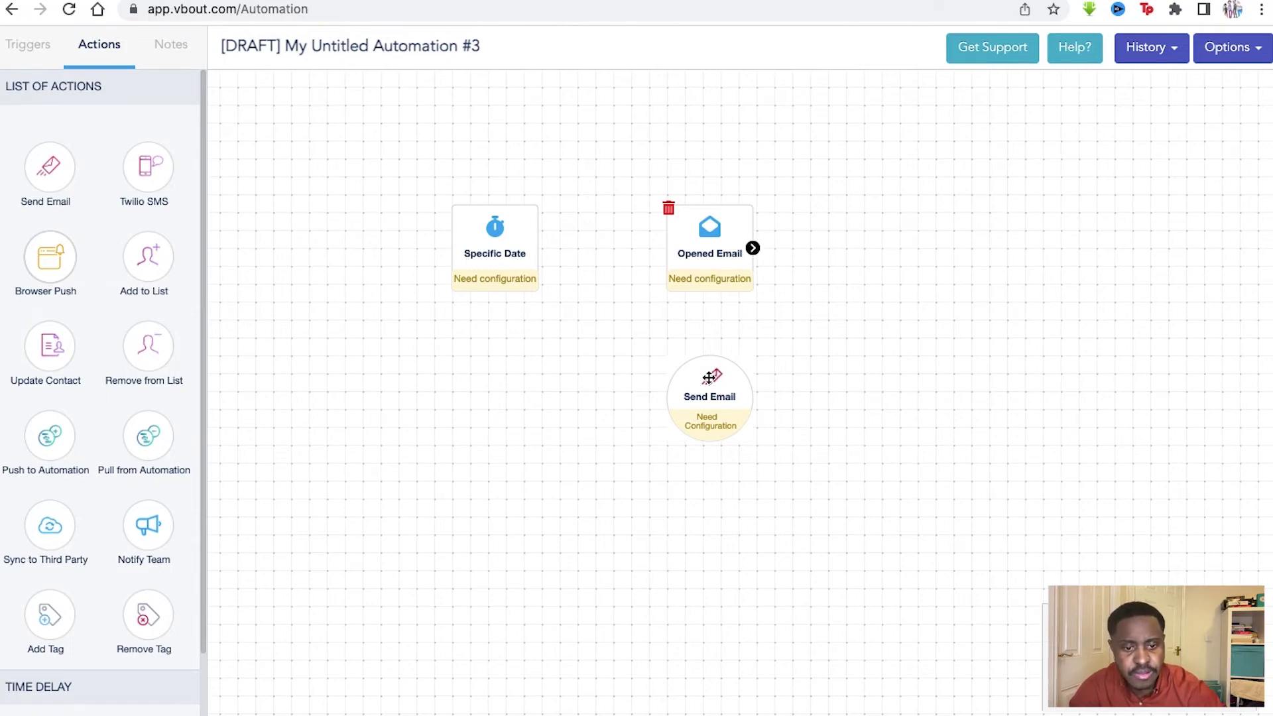
{"action": "left_click_drag", "start_coordinate": [753, 248], "coordinate": [708, 408]}
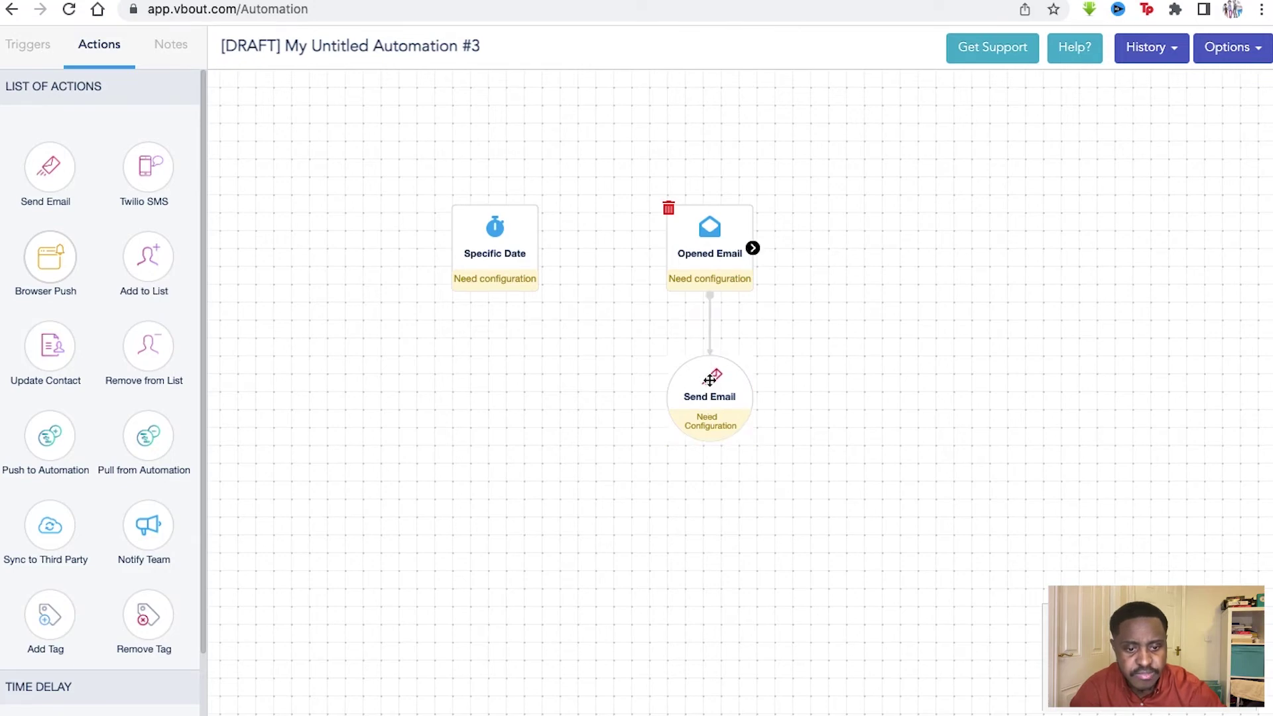
Step: Configure the Send Email action to use the Sample Automation template, allow multiple entry from the same contact, and save the configuration
{"action": "left_click", "coordinate": [706, 429]}
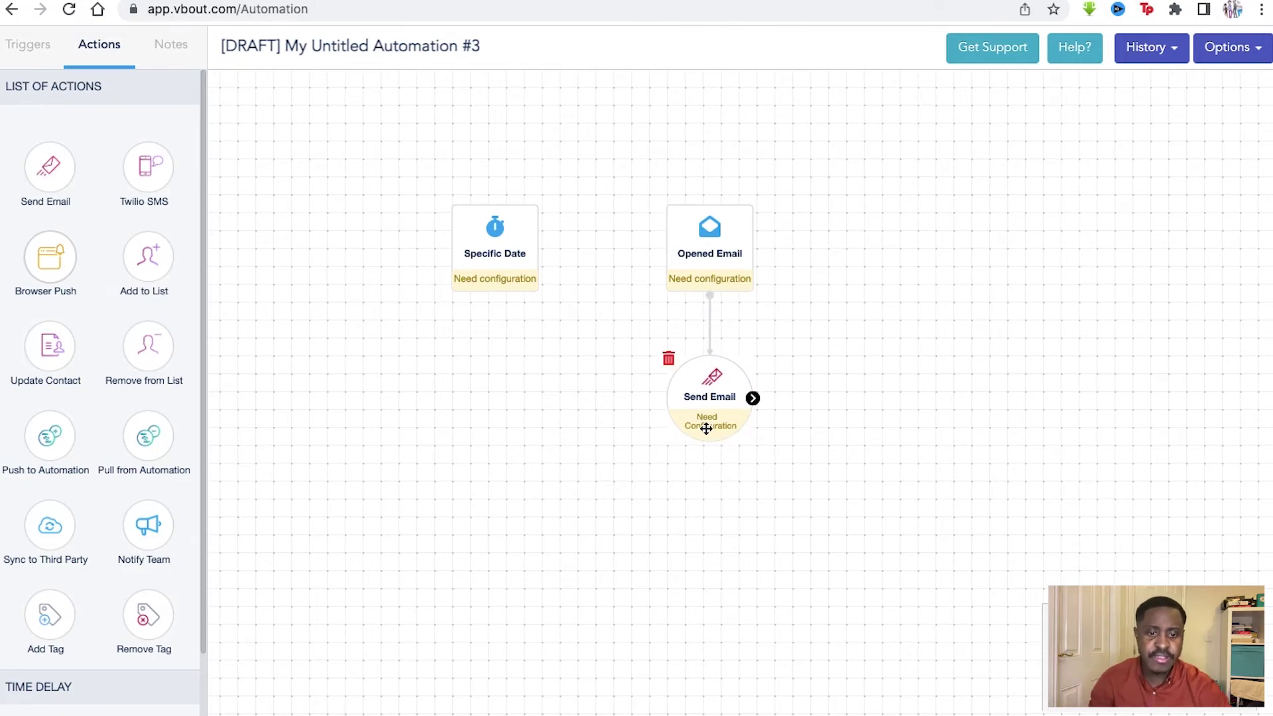
{"action": "left_click", "coordinate": [706, 428]}
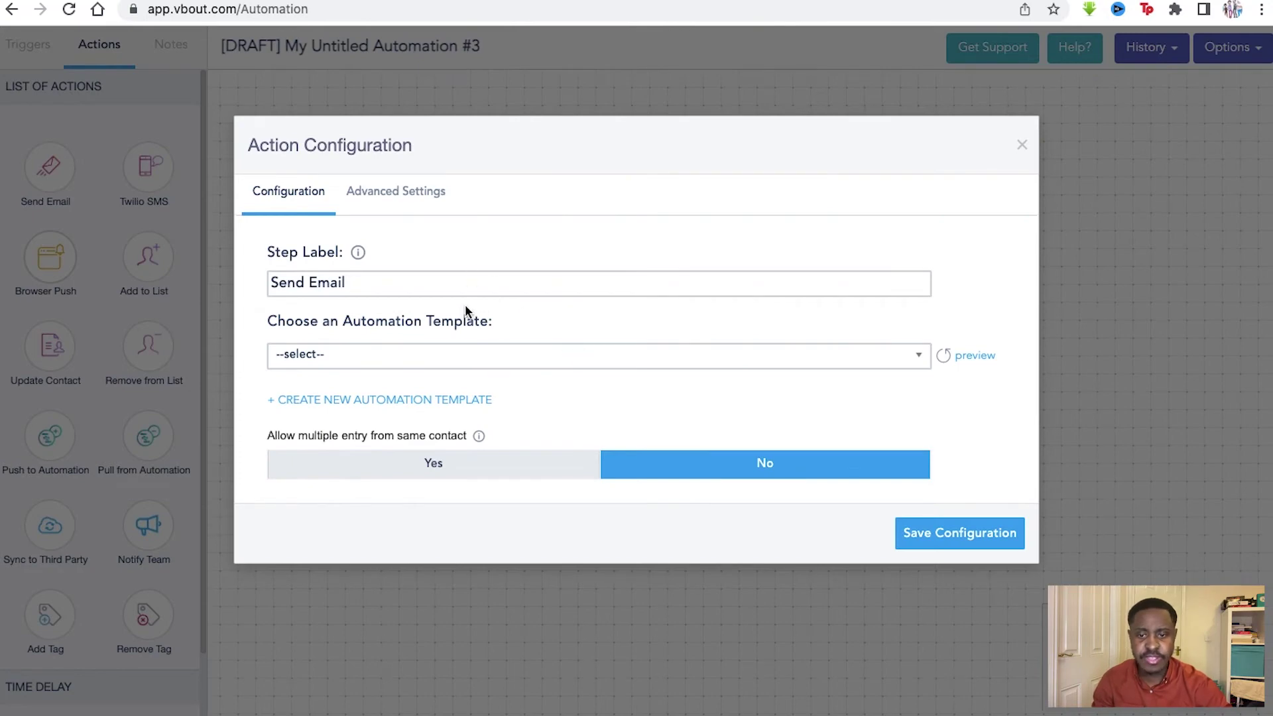
{"action": "left_click", "coordinate": [444, 358]}
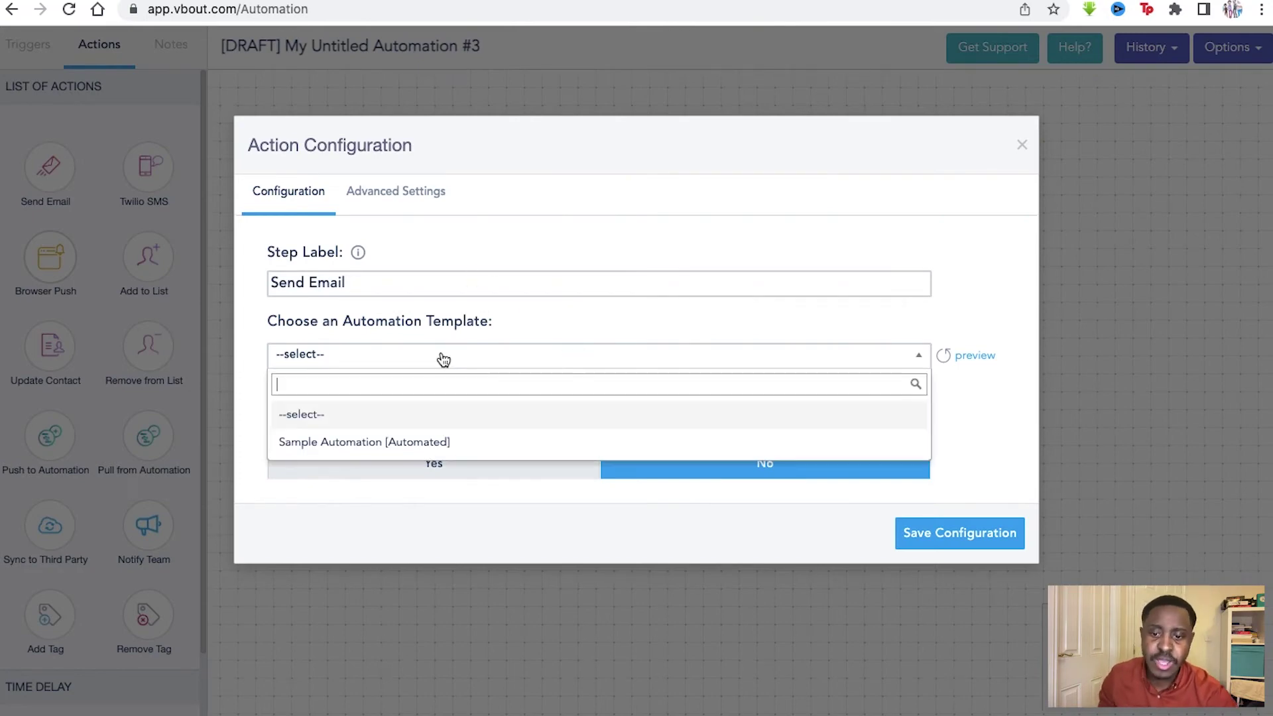
{"action": "left_click", "coordinate": [413, 442]}
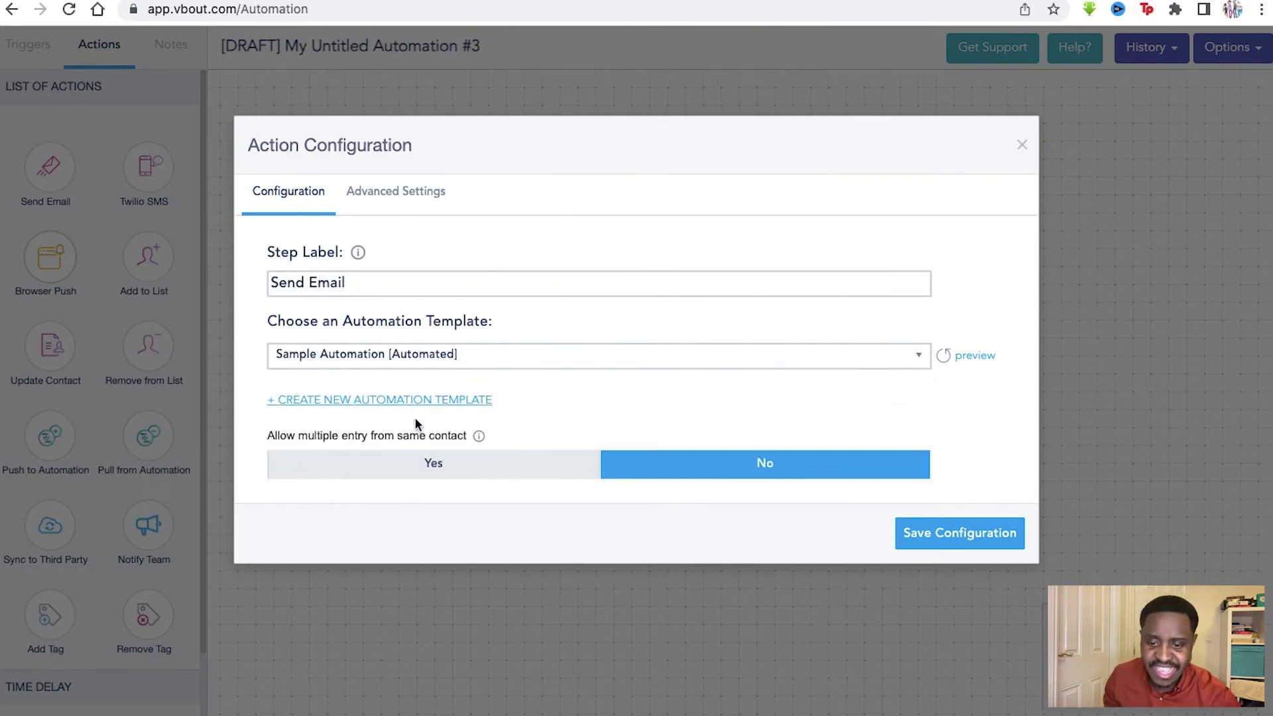
{"action": "left_click", "coordinate": [469, 478]}
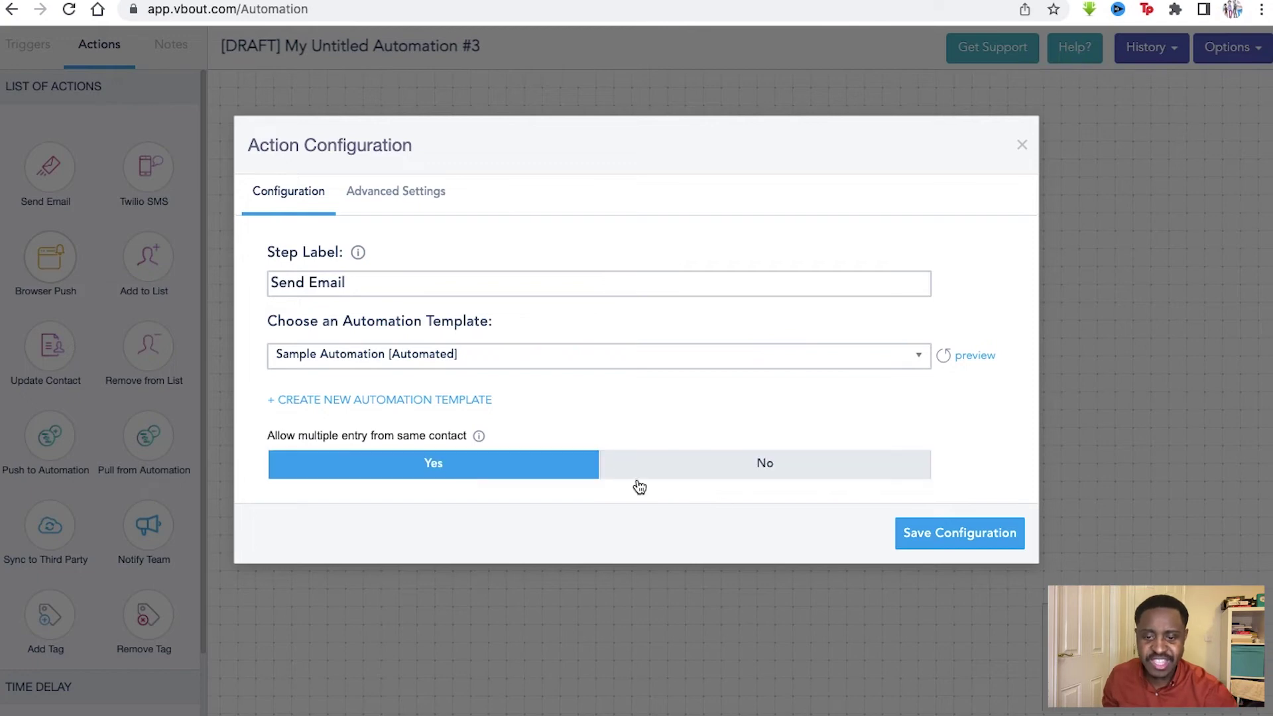
{"action": "left_click", "coordinate": [943, 544]}
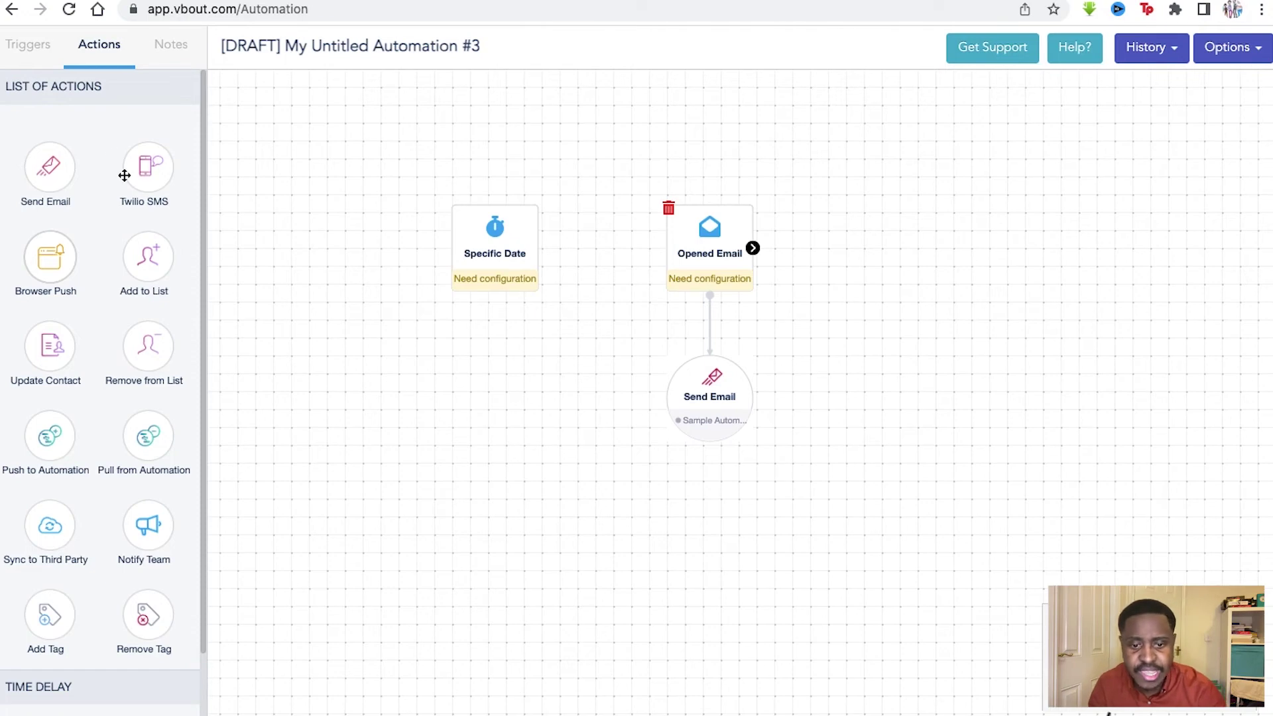
Step: Add an Update Contact action directly below the Specific Date trigger and connect the trigger to it
{"action": "left_click", "coordinate": [28, 58]}
{"action": "left_click", "coordinate": [94, 50]}
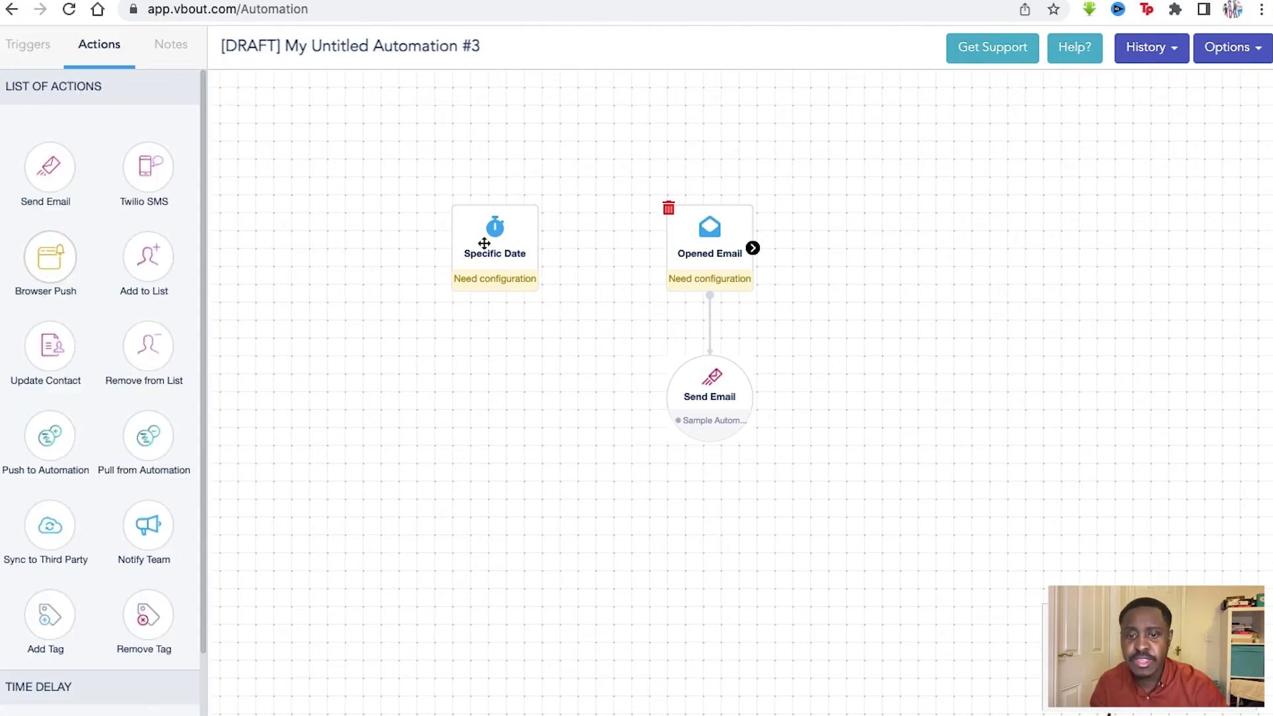
{"action": "left_click_drag", "start_coordinate": [51, 362], "coordinate": [460, 406]}
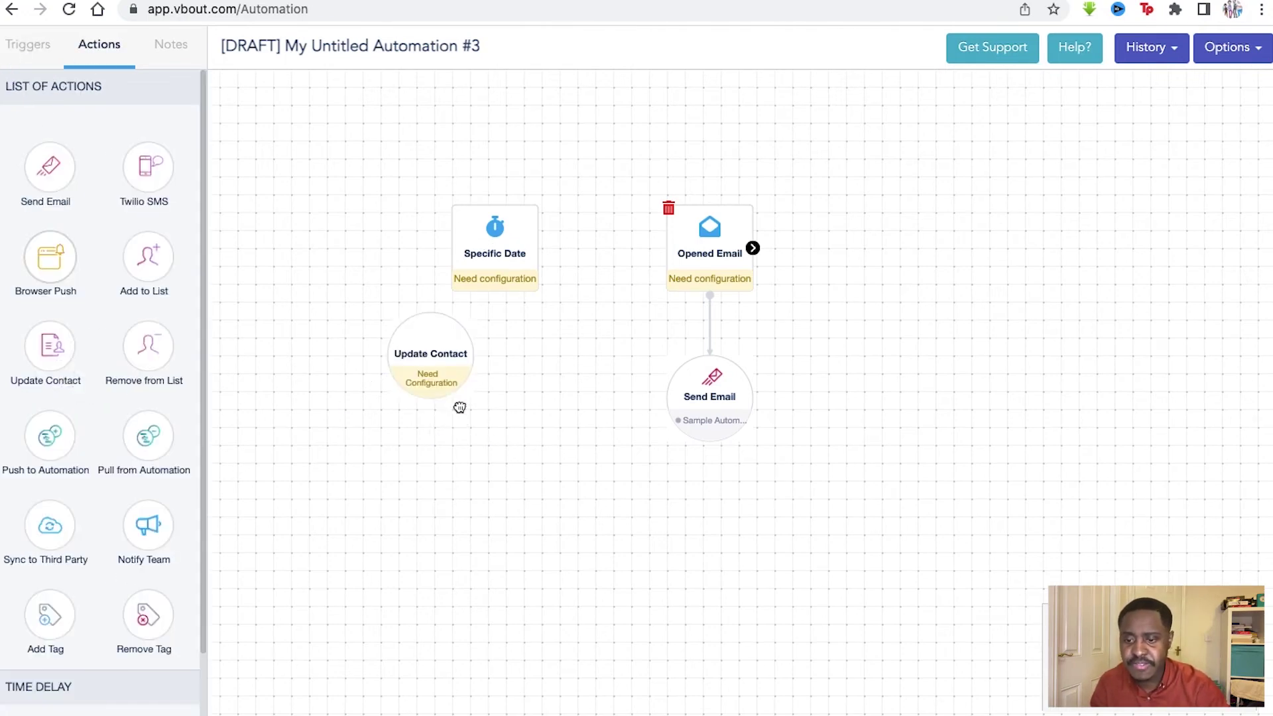
{"action": "left_click_drag", "start_coordinate": [472, 355], "coordinate": [537, 419]}
{"action": "left_click_drag", "start_coordinate": [538, 248], "coordinate": [496, 417]}
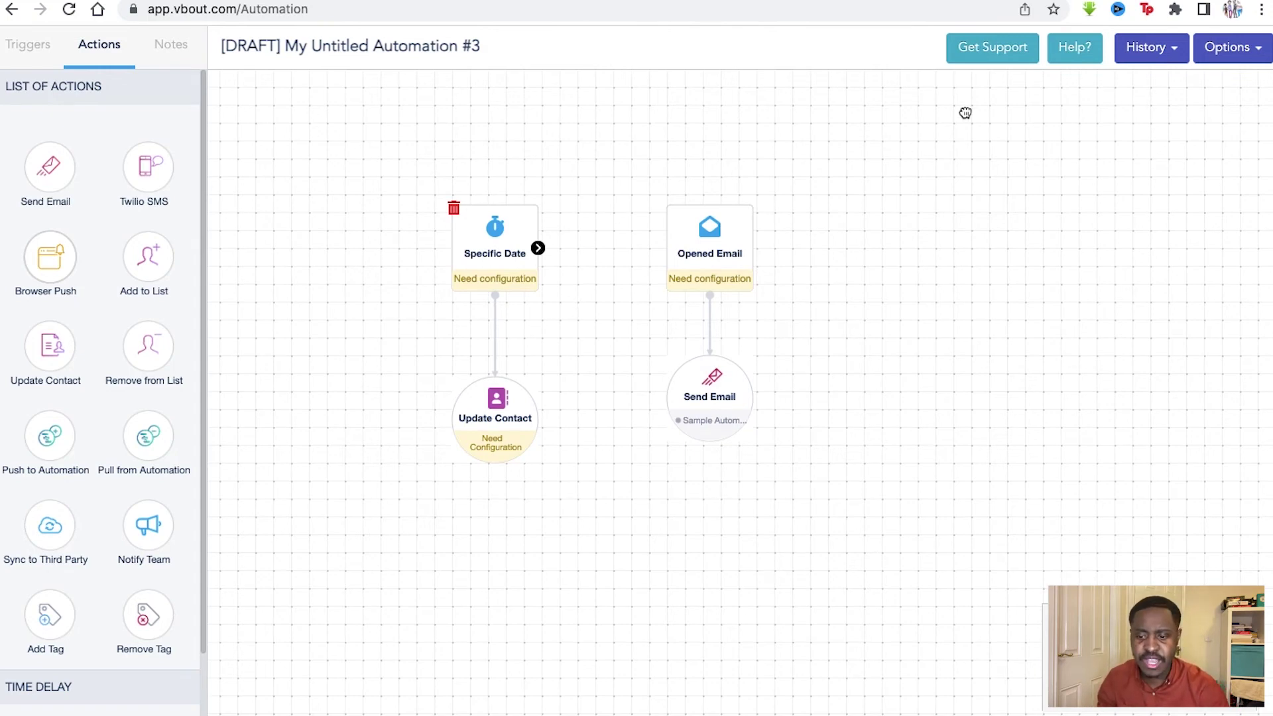
Step: Publish the automation
{"action": "left_click", "coordinate": [1212, 48]}
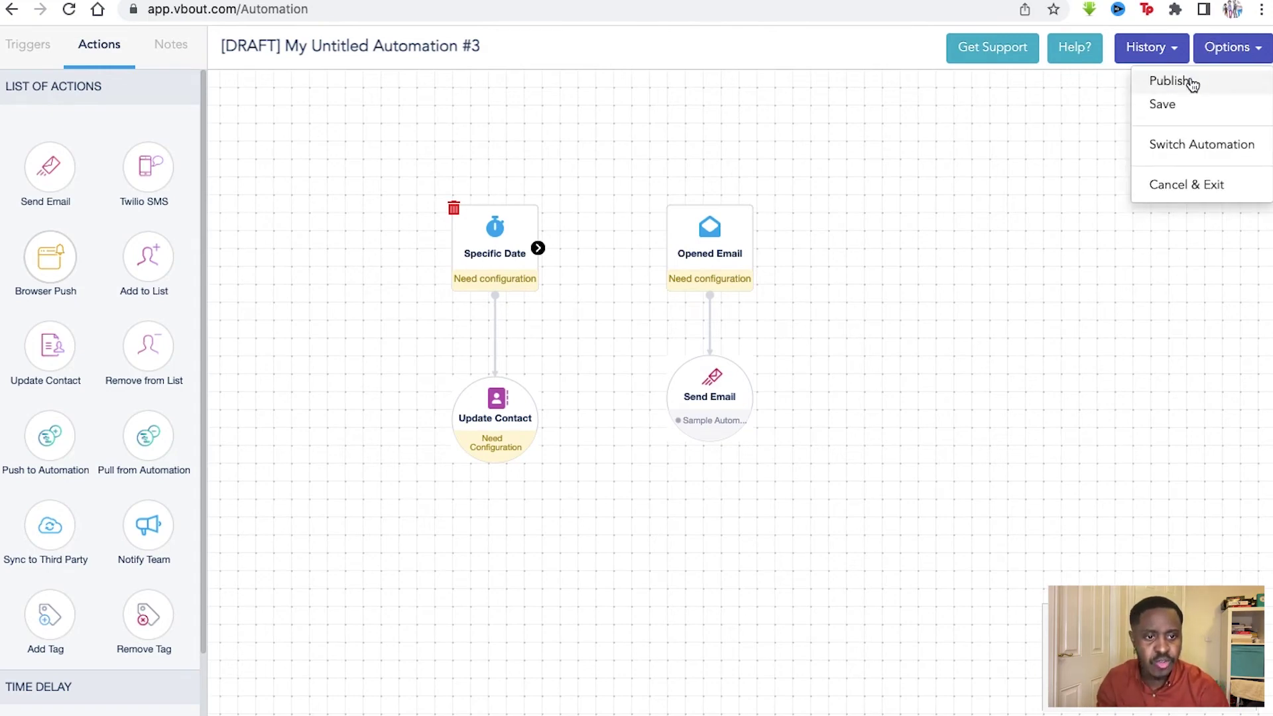
{"action": "left_click", "coordinate": [1191, 81]}
Step: Review the Automated Messages list and the template types offered for a new automated message, without creating one
{"action": "left_click", "coordinate": [274, 65]}
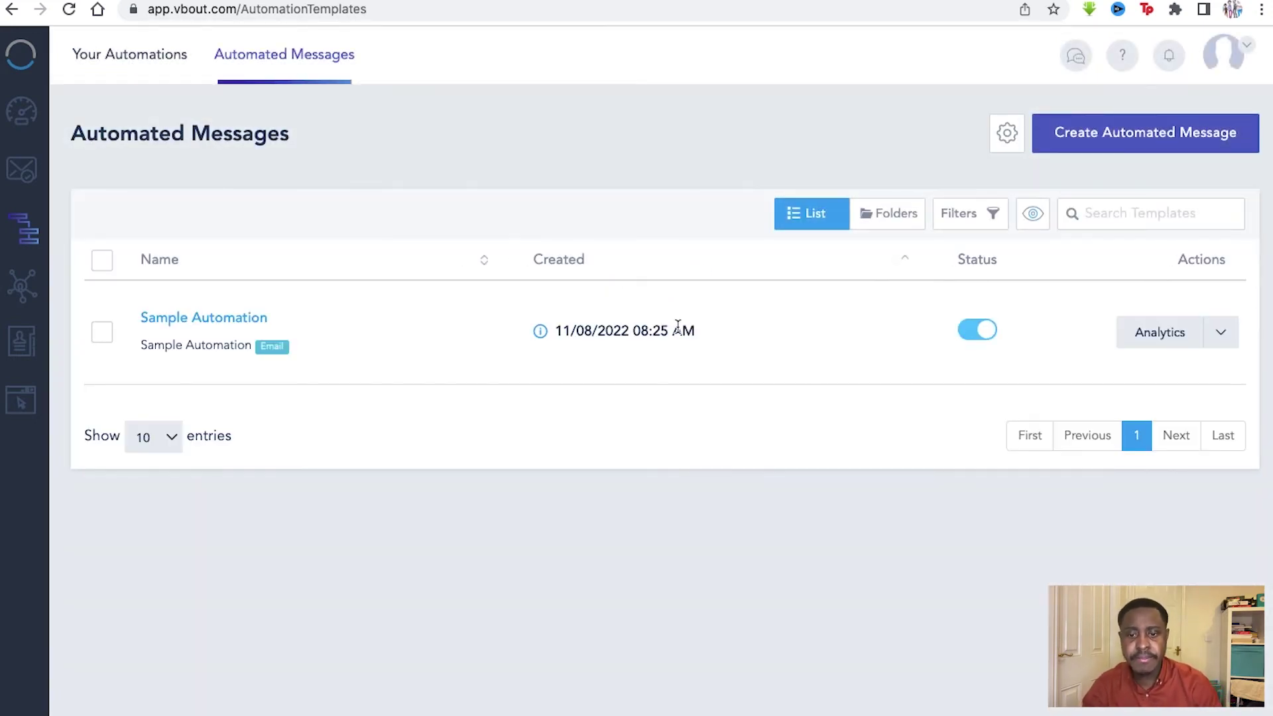
{"action": "left_click", "coordinate": [1095, 134]}
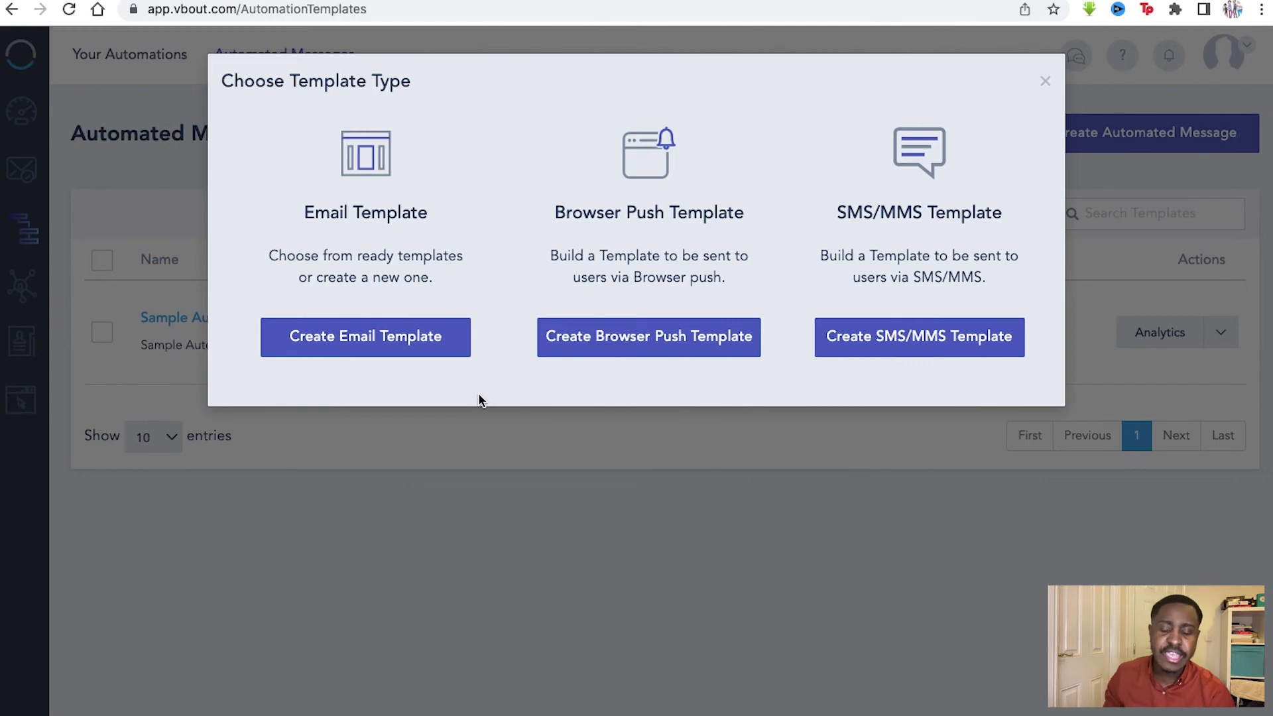
{"action": "left_click", "coordinate": [1043, 82]}
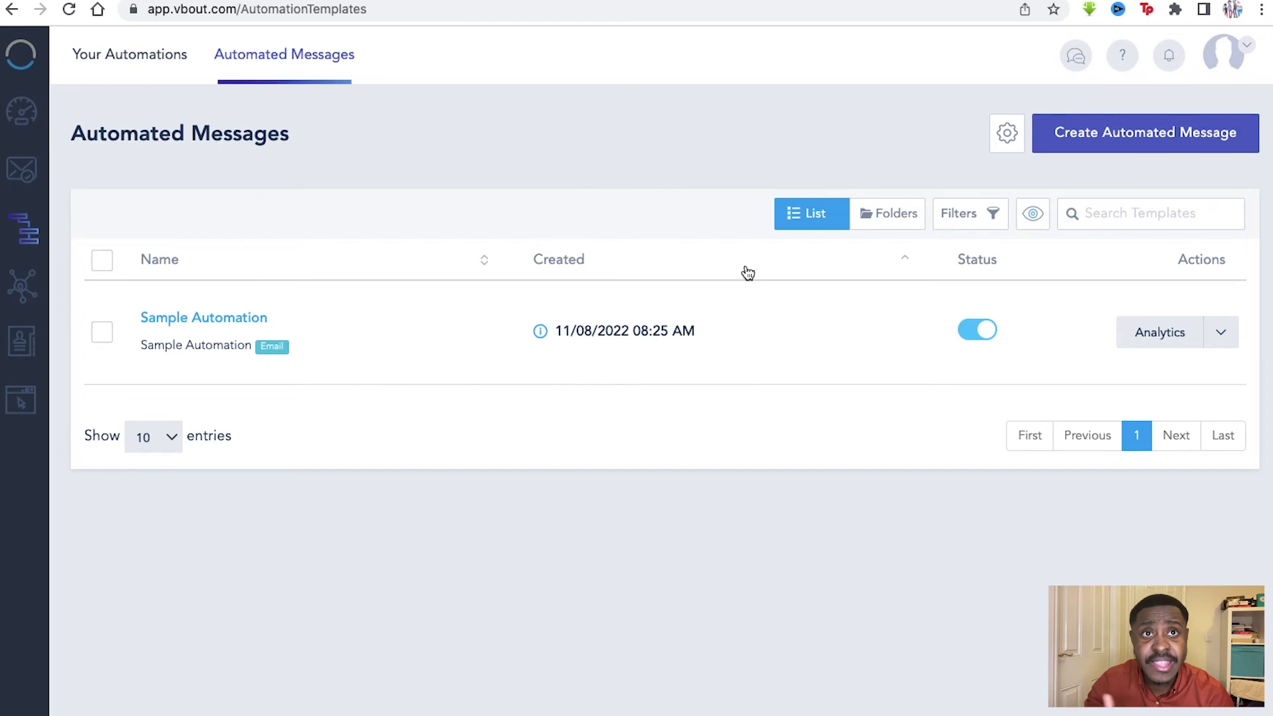
Step: Review the social media section and the profiles and services that can be connected, then return to the queue page
{"action": "left_click", "coordinate": [24, 295]}
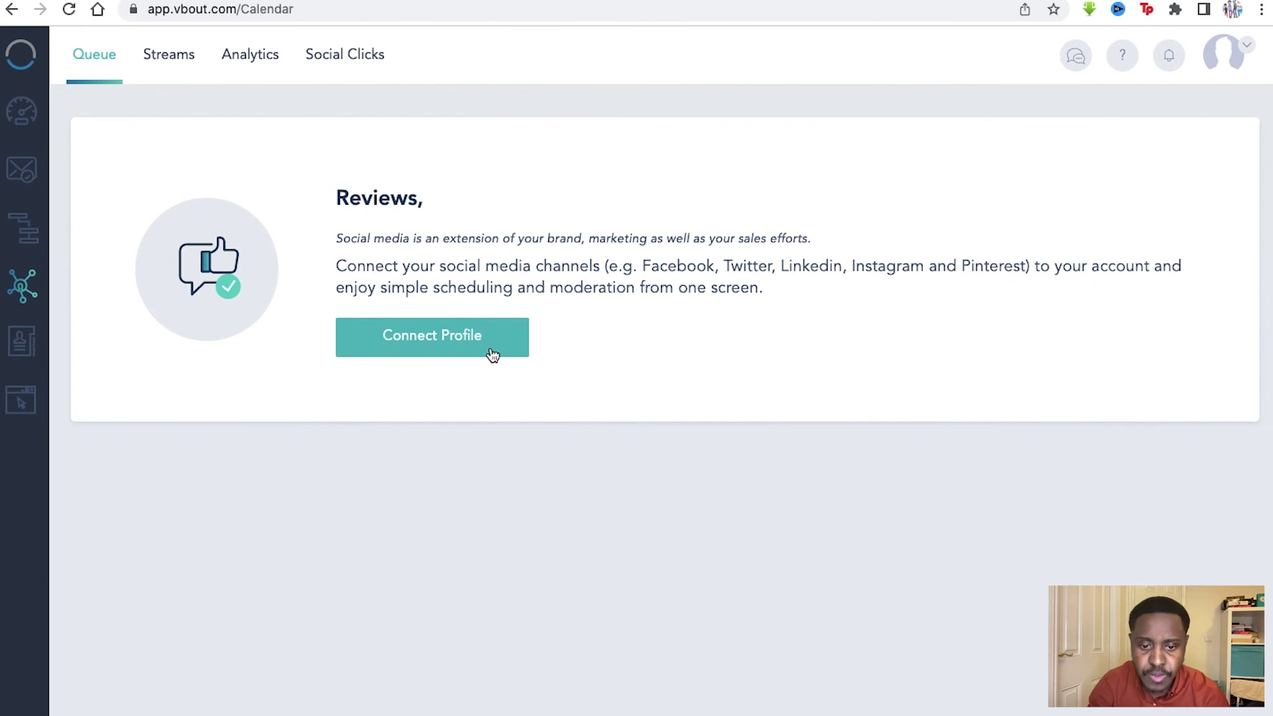
{"action": "left_click", "coordinate": [407, 333]}
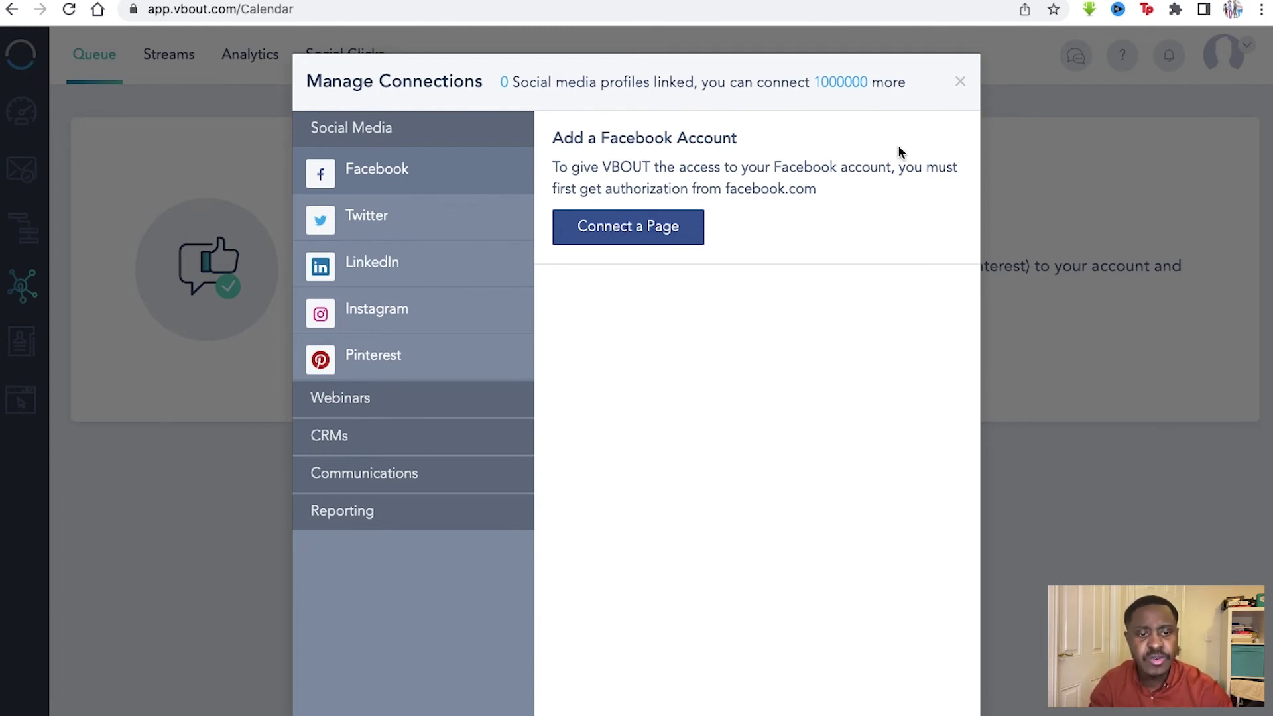
{"action": "left_click", "coordinate": [960, 82]}
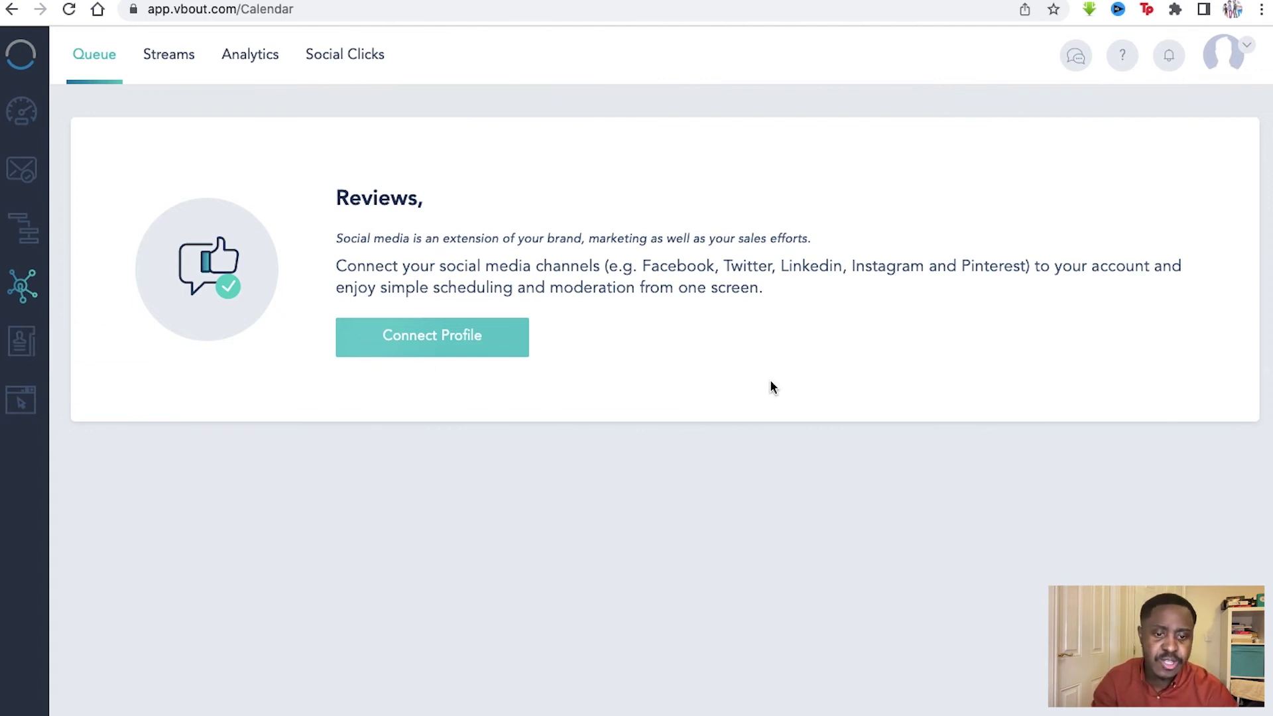
Step: Look through the contacts section, covering All Contacts, Lists, Lead Scoring, Goals and Audiences
{"action": "left_click", "coordinate": [186, 56]}
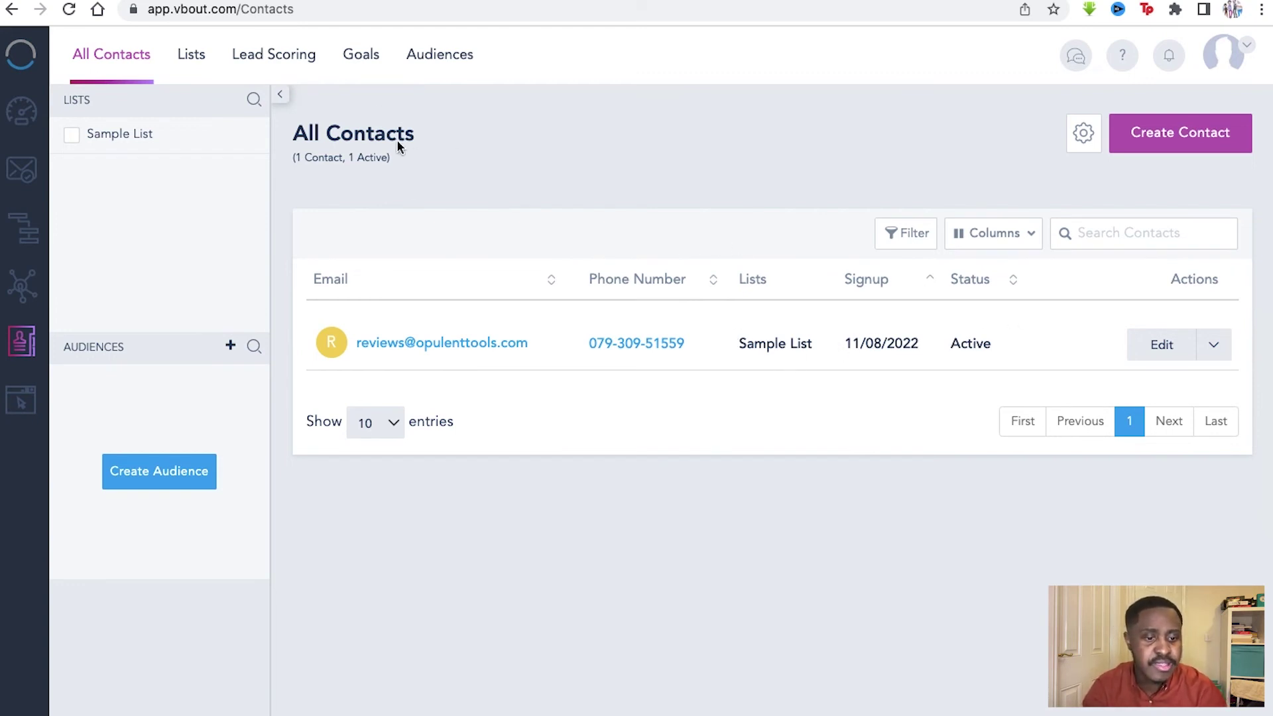
{"action": "left_click", "coordinate": [209, 57]}
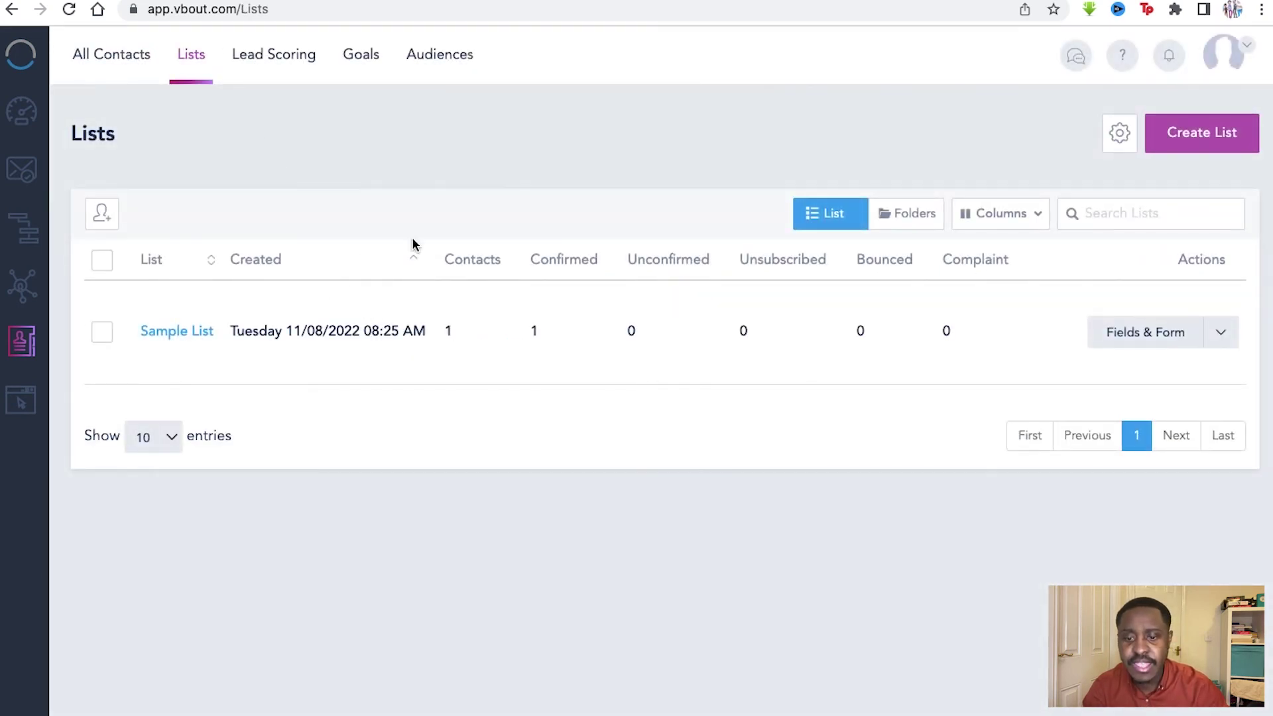
{"action": "left_click", "coordinate": [283, 68]}
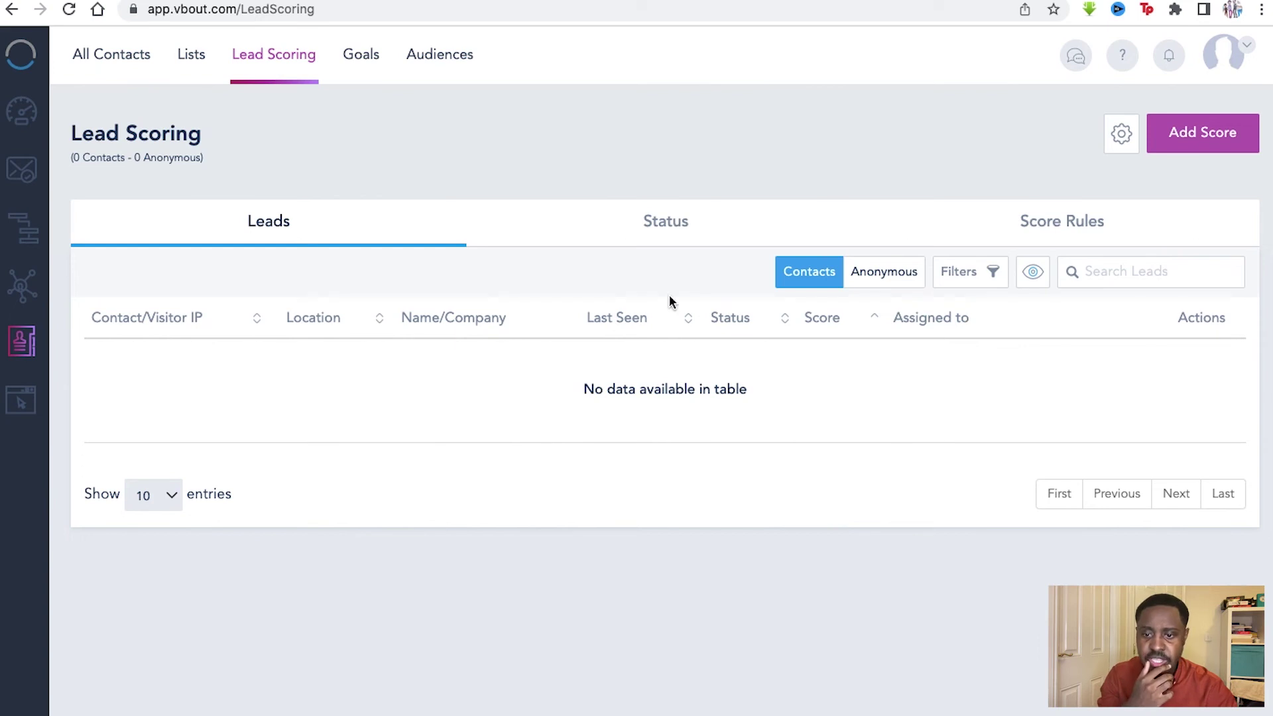
{"action": "left_click", "coordinate": [367, 59]}
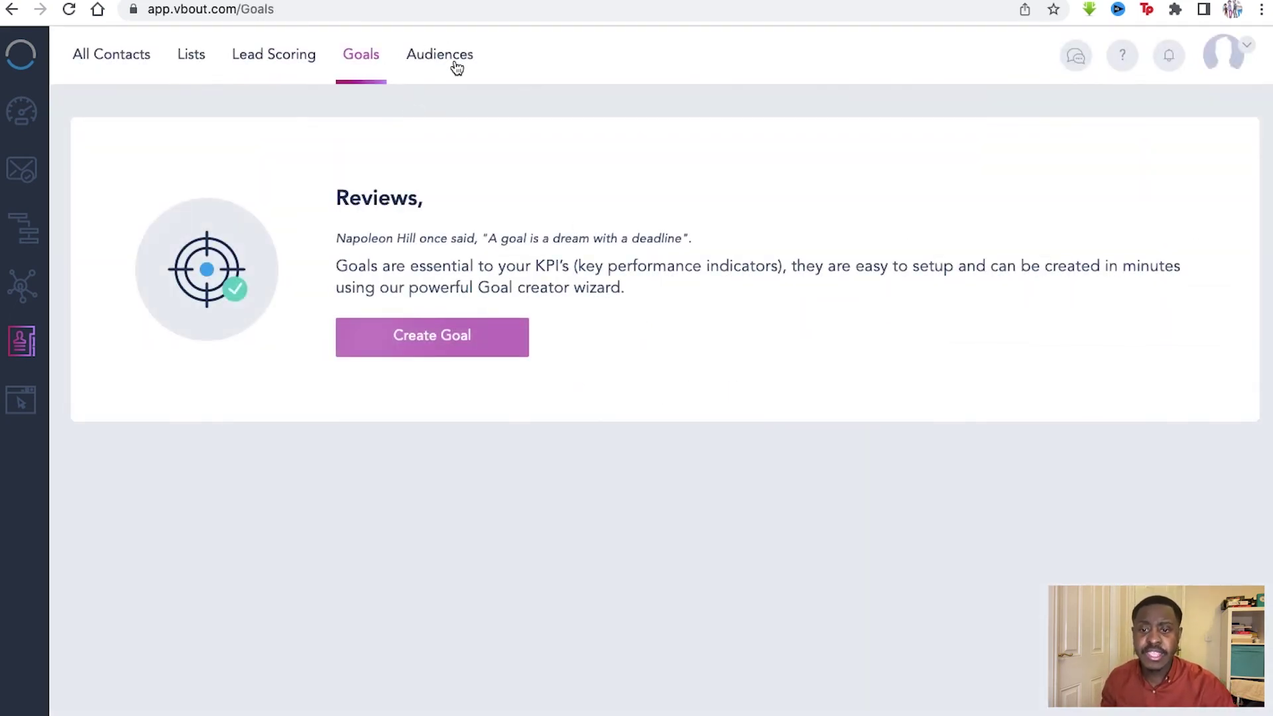
{"action": "left_click", "coordinate": [455, 64]}
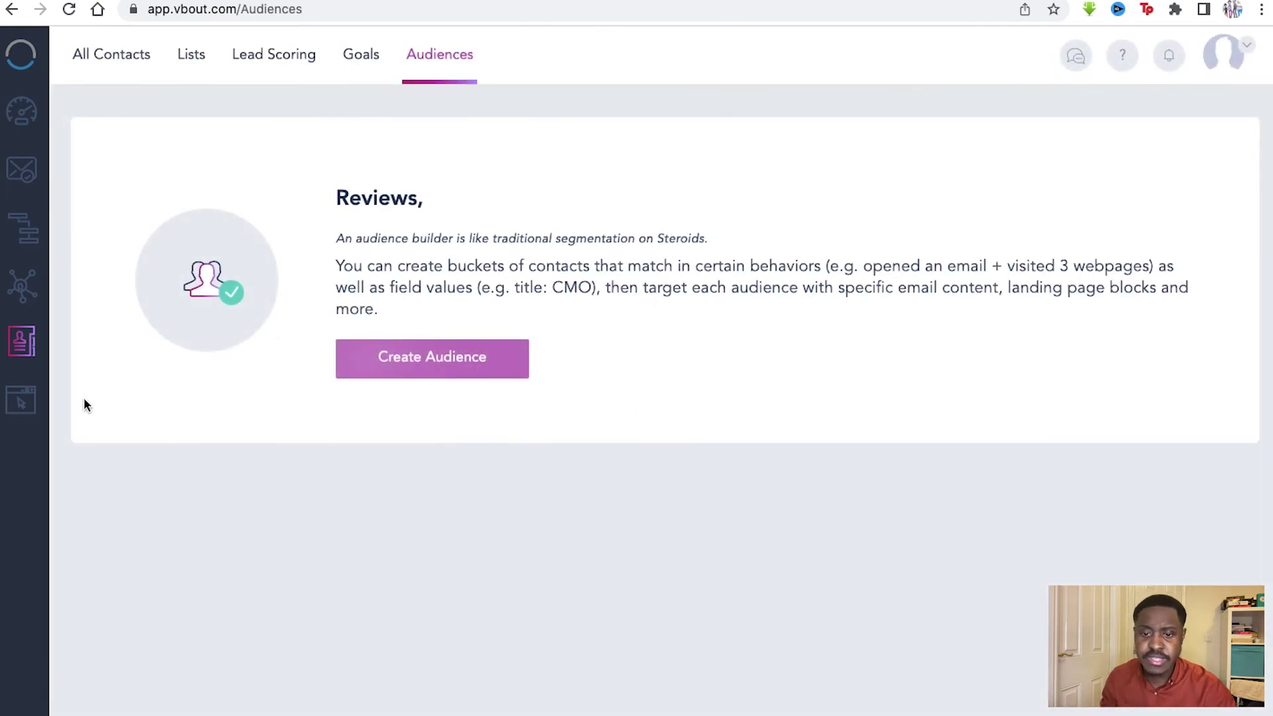
Step: Create Landing Page 2 with its default page settings and apply the Need A Coach template
{"action": "left_click", "coordinate": [20, 399]}
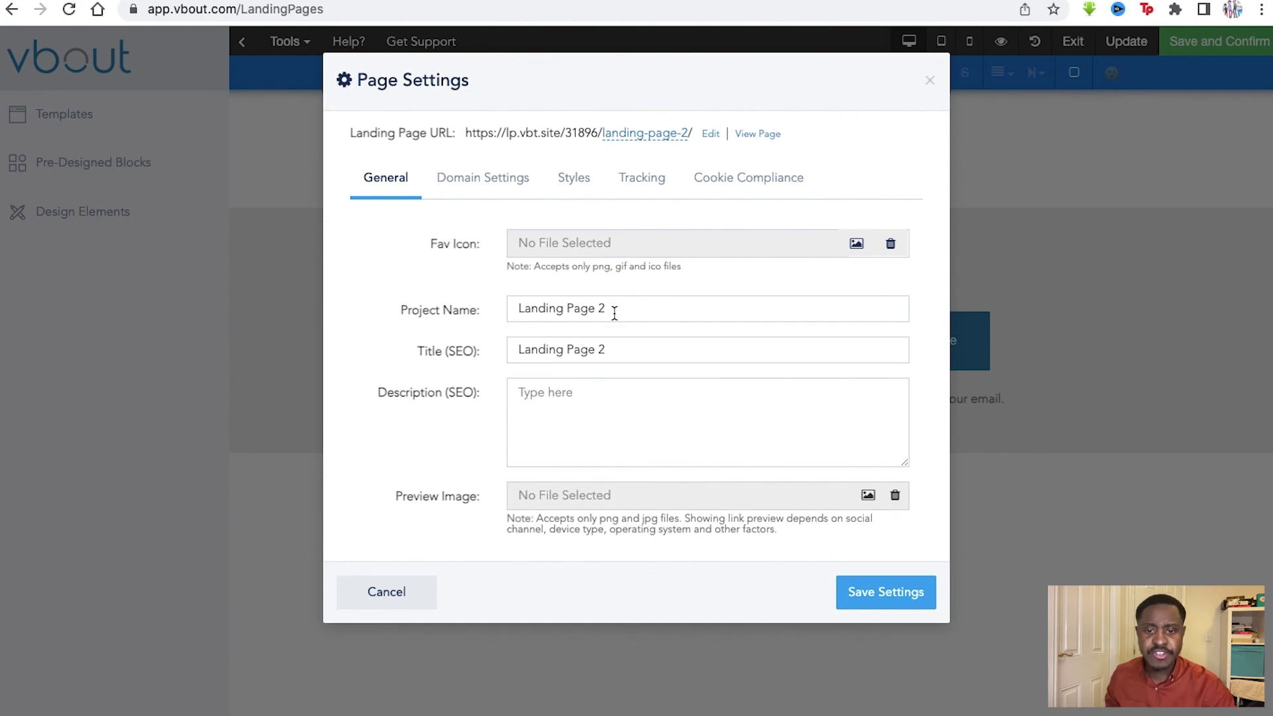
{"action": "left_click", "coordinate": [892, 590]}
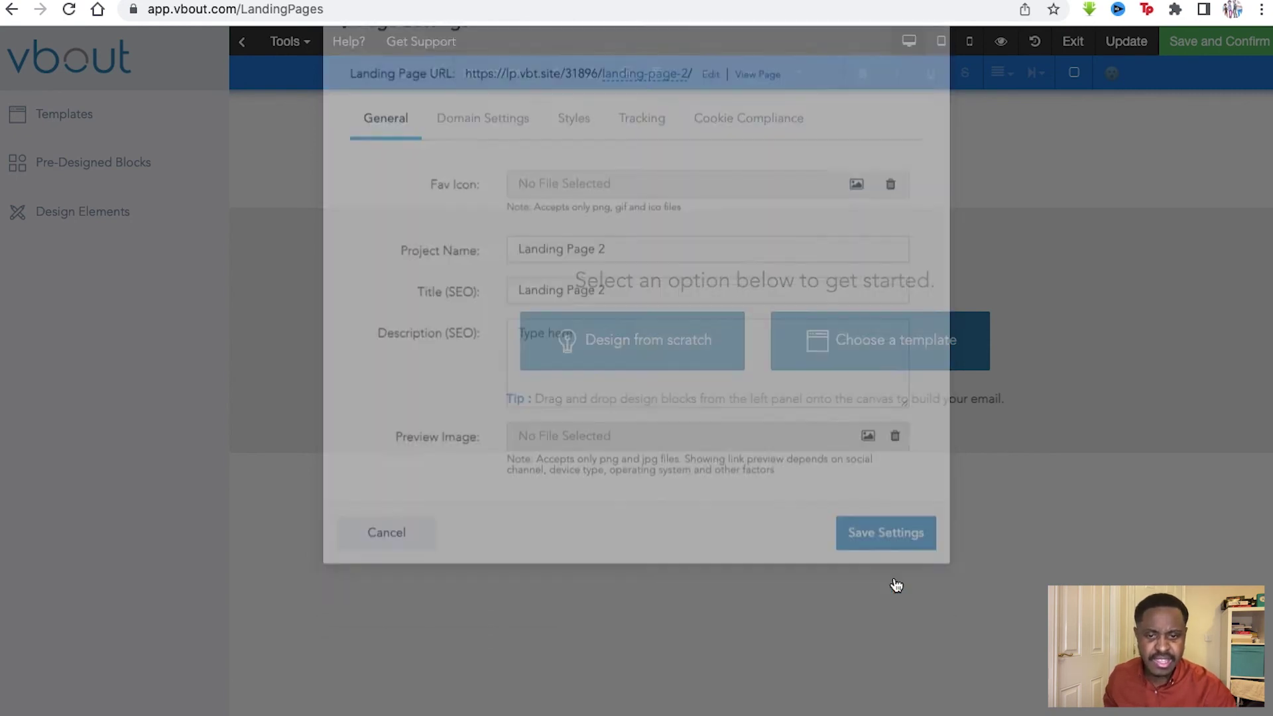
{"action": "left_click", "coordinate": [810, 347]}
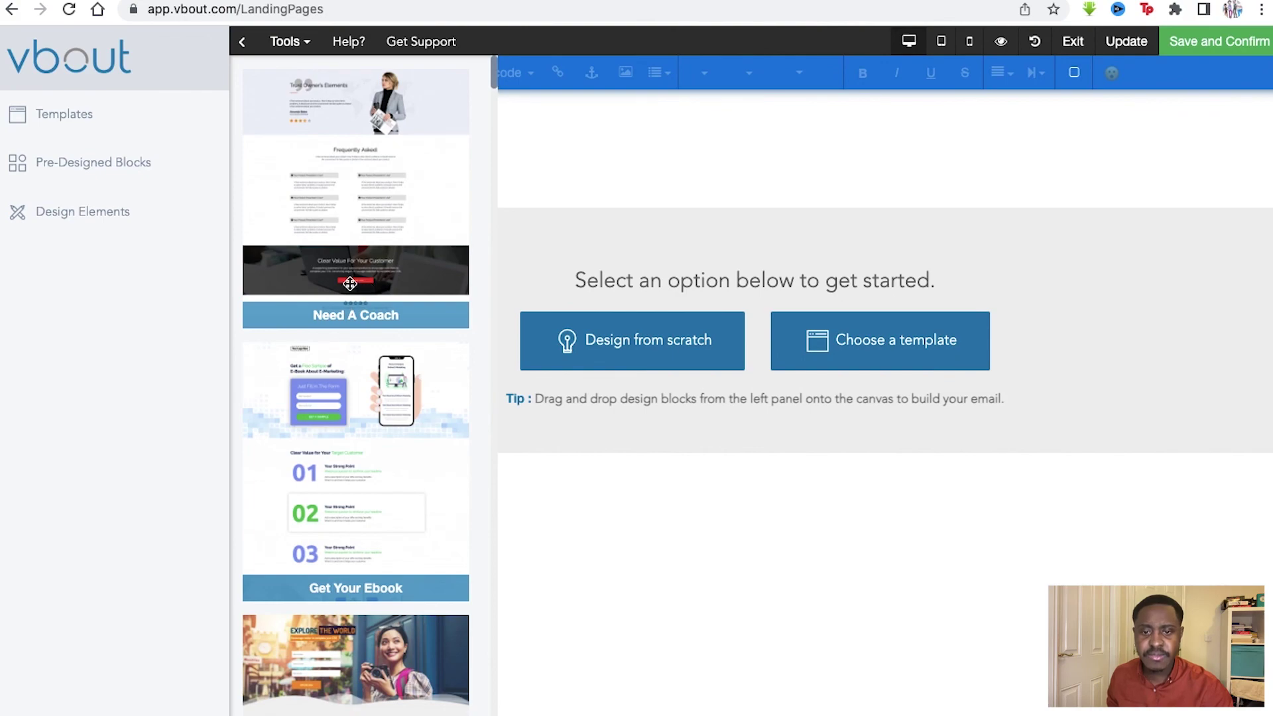
{"action": "left_click", "coordinate": [348, 247]}
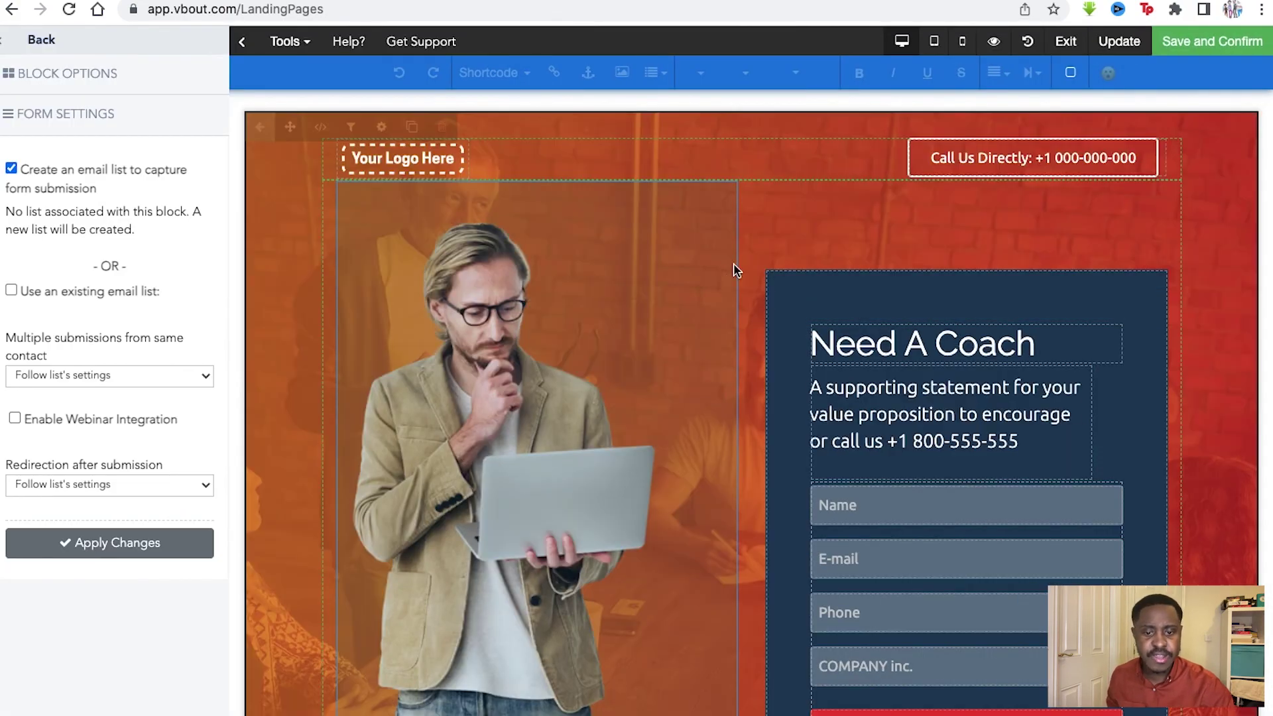
Step: Examine the landing page from the contact form through the benefits list and testimonial to the frequently asked questions
{"action": "scroll", "coordinate": [802, 258], "scroll_direction": "down", "scroll_amount": 3}
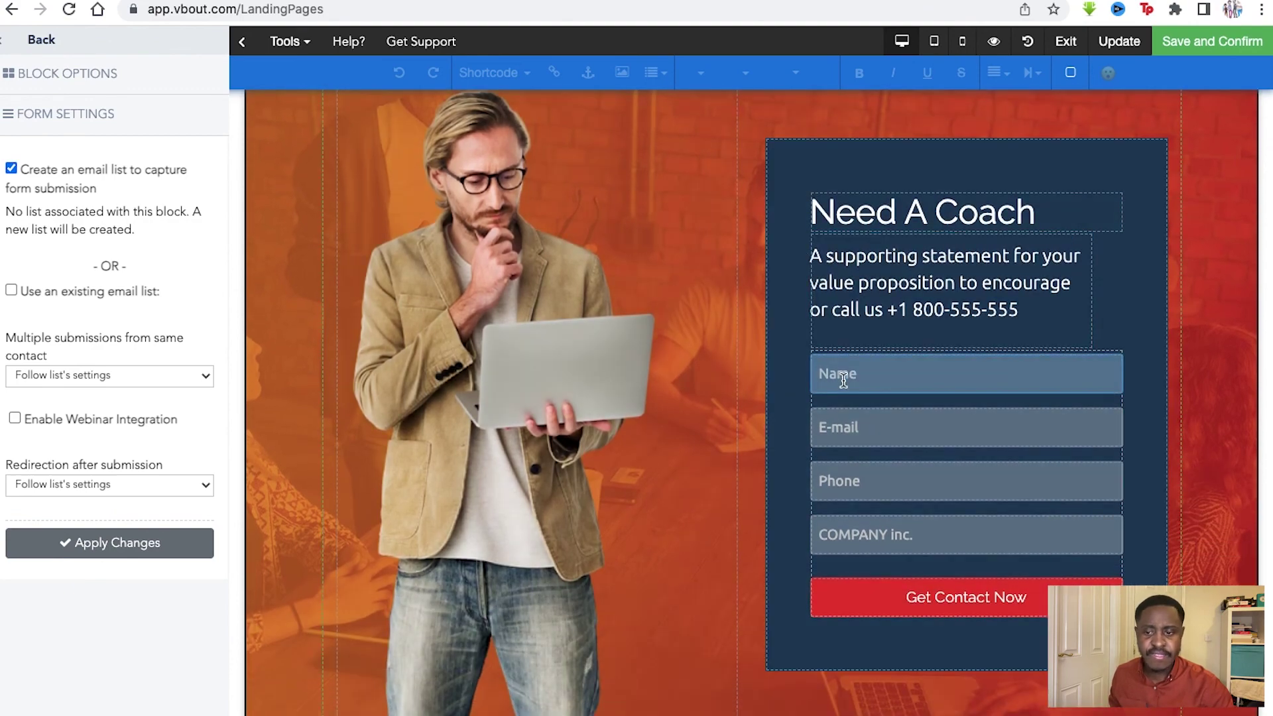
{"action": "left_click", "coordinate": [843, 380]}
{"action": "left_click", "coordinate": [846, 430]}
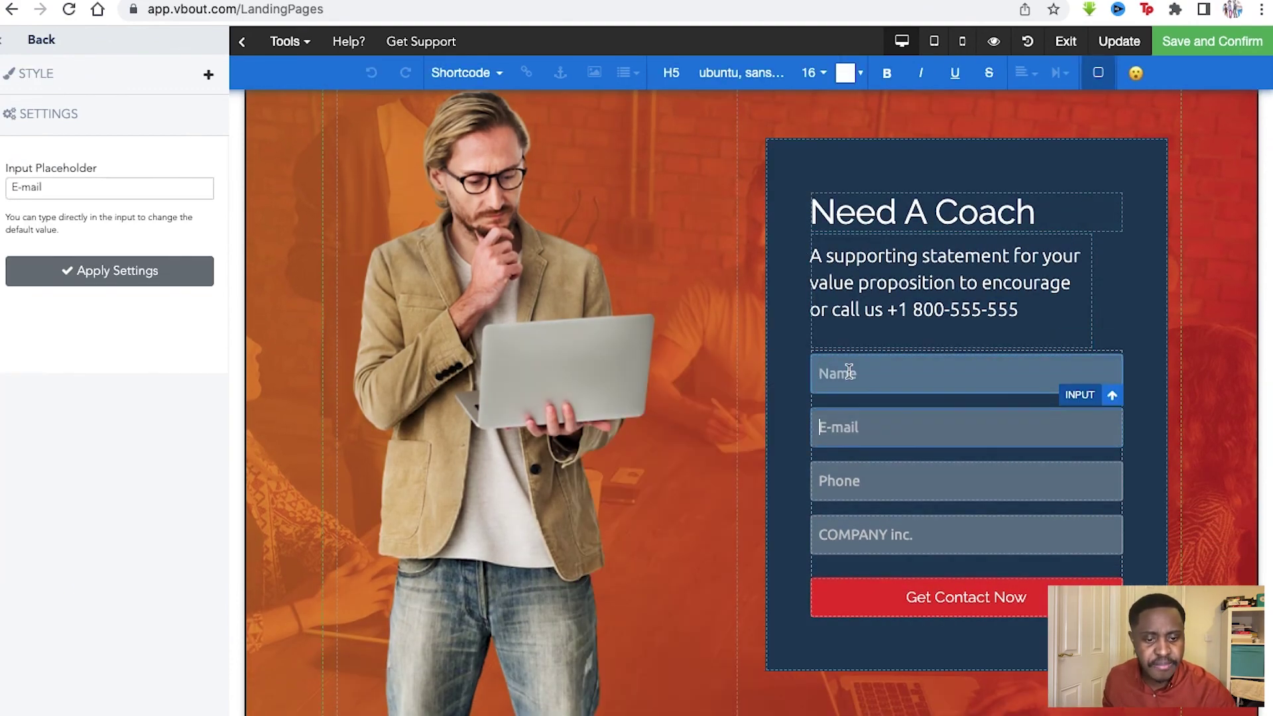
{"action": "scroll", "coordinate": [846, 468], "scroll_direction": "down", "scroll_amount": 3}
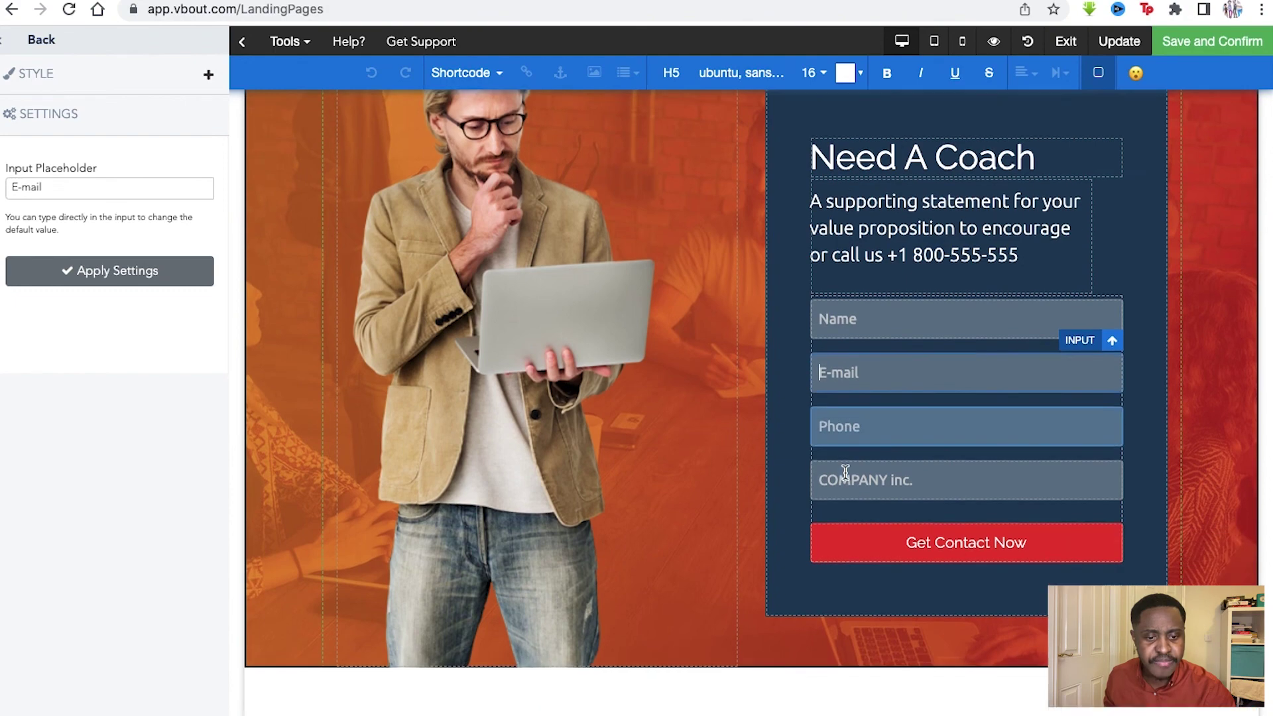
{"action": "scroll", "coordinate": [846, 466], "scroll_direction": "down", "scroll_amount": 4}
{"action": "scroll", "coordinate": [845, 460], "scroll_direction": "up", "scroll_amount": 4}
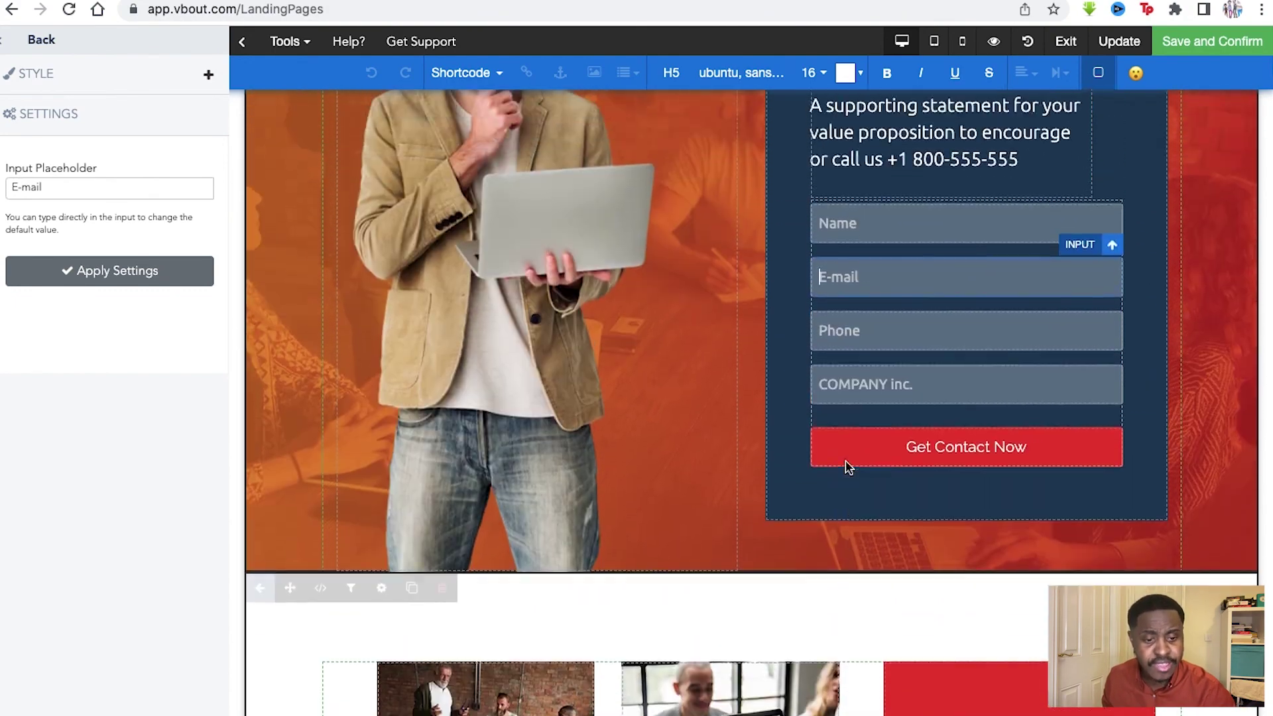
{"action": "scroll", "coordinate": [845, 461], "scroll_direction": "down", "scroll_amount": 3}
{"action": "scroll", "coordinate": [845, 461], "scroll_direction": "down", "scroll_amount": 15}
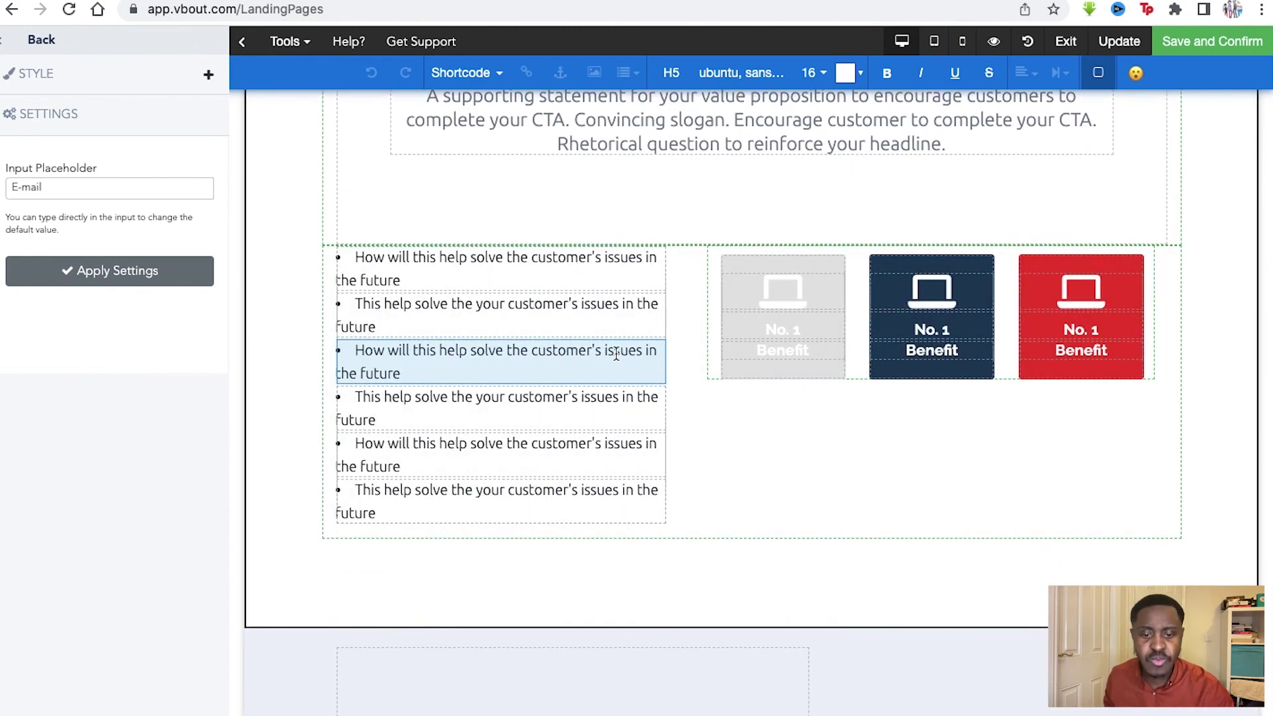
{"action": "left_click", "coordinate": [583, 353]}
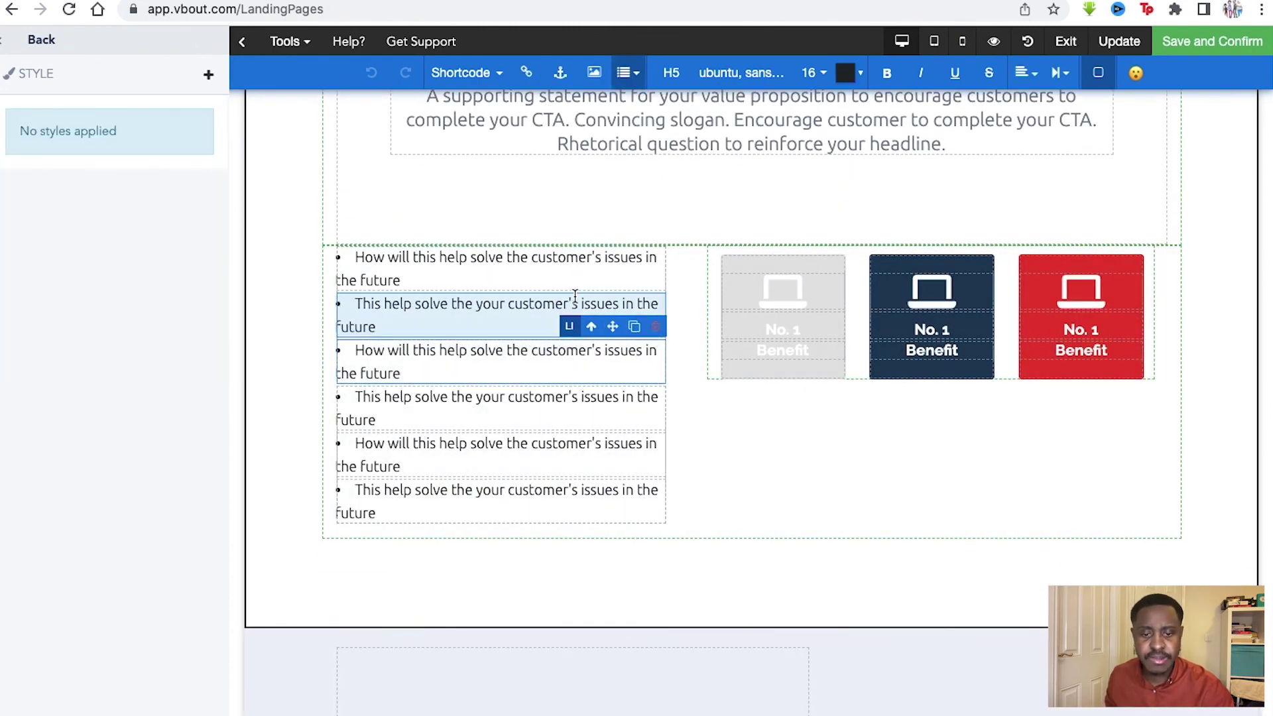
{"action": "scroll", "coordinate": [574, 295], "scroll_direction": "up", "scroll_amount": 5}
{"action": "scroll", "coordinate": [574, 294], "scroll_direction": "down", "scroll_amount": 12}
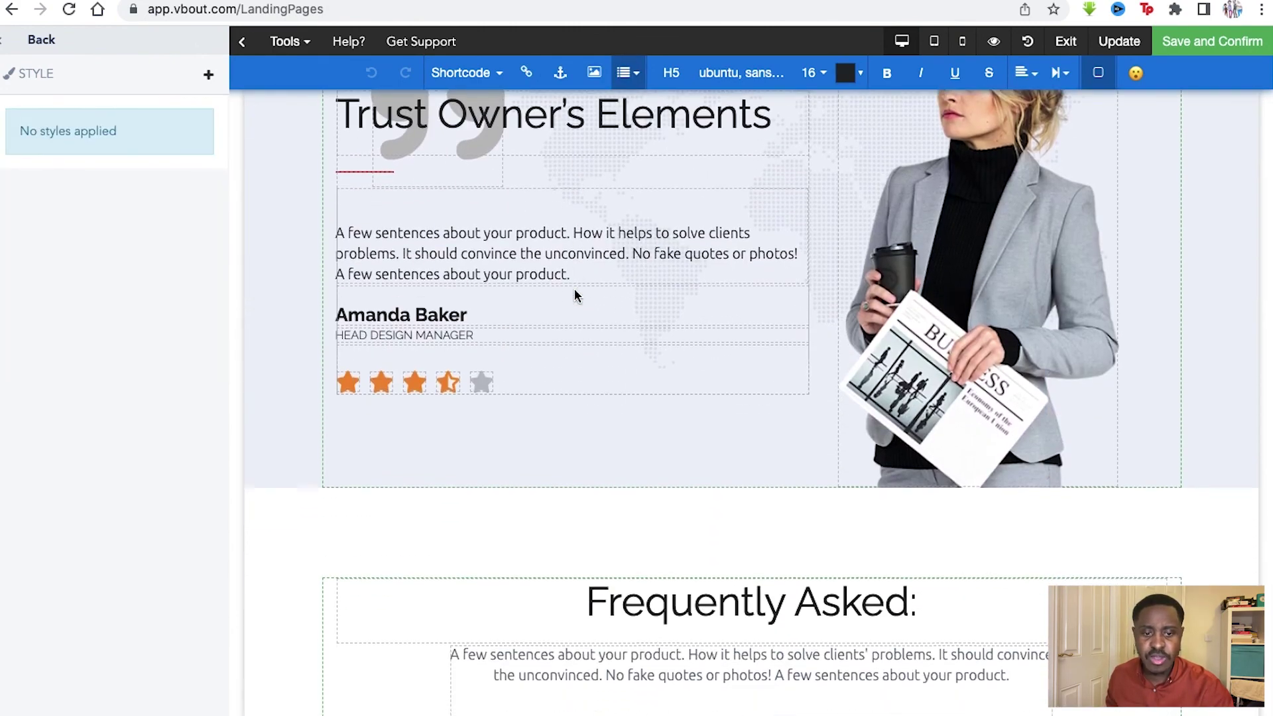
{"action": "scroll", "coordinate": [574, 294], "scroll_direction": "up", "scroll_amount": 20}
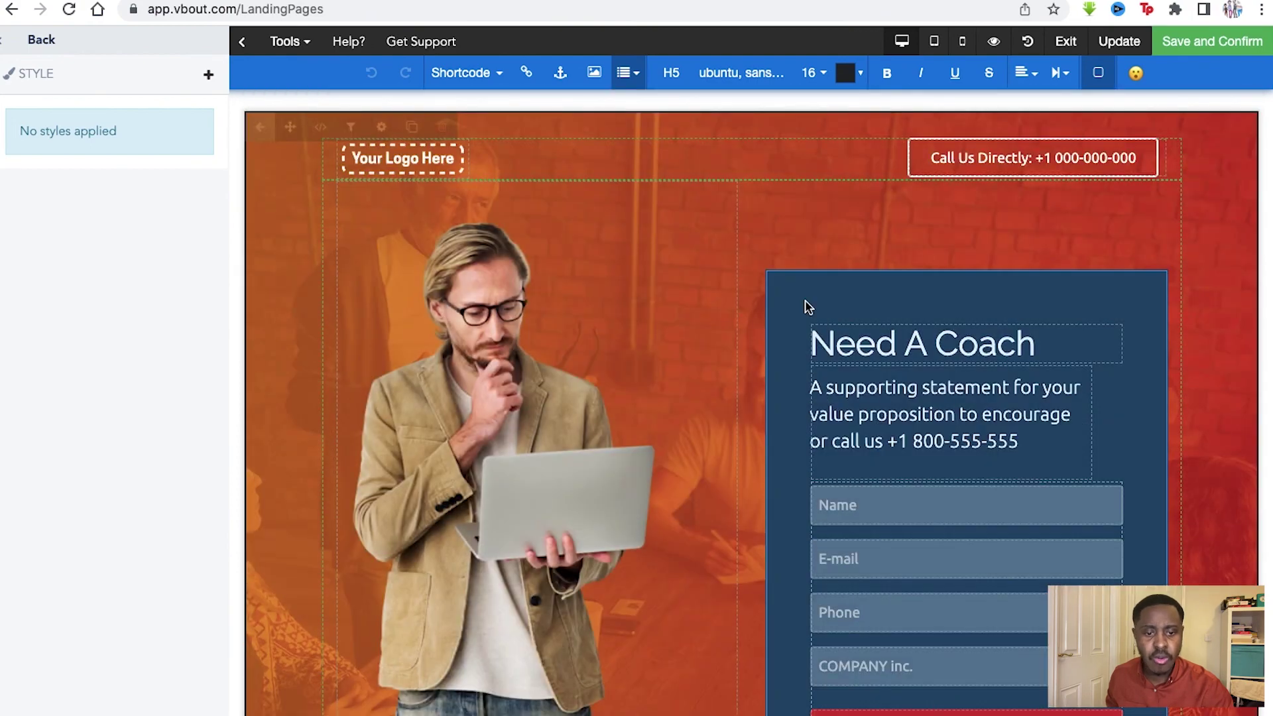
Step: Inspect the contact form box and its Name and E-mail input fields in the landing page header
{"action": "left_click", "coordinate": [808, 307]}
{"action": "scroll", "coordinate": [848, 314], "scroll_direction": "down", "scroll_amount": 3}
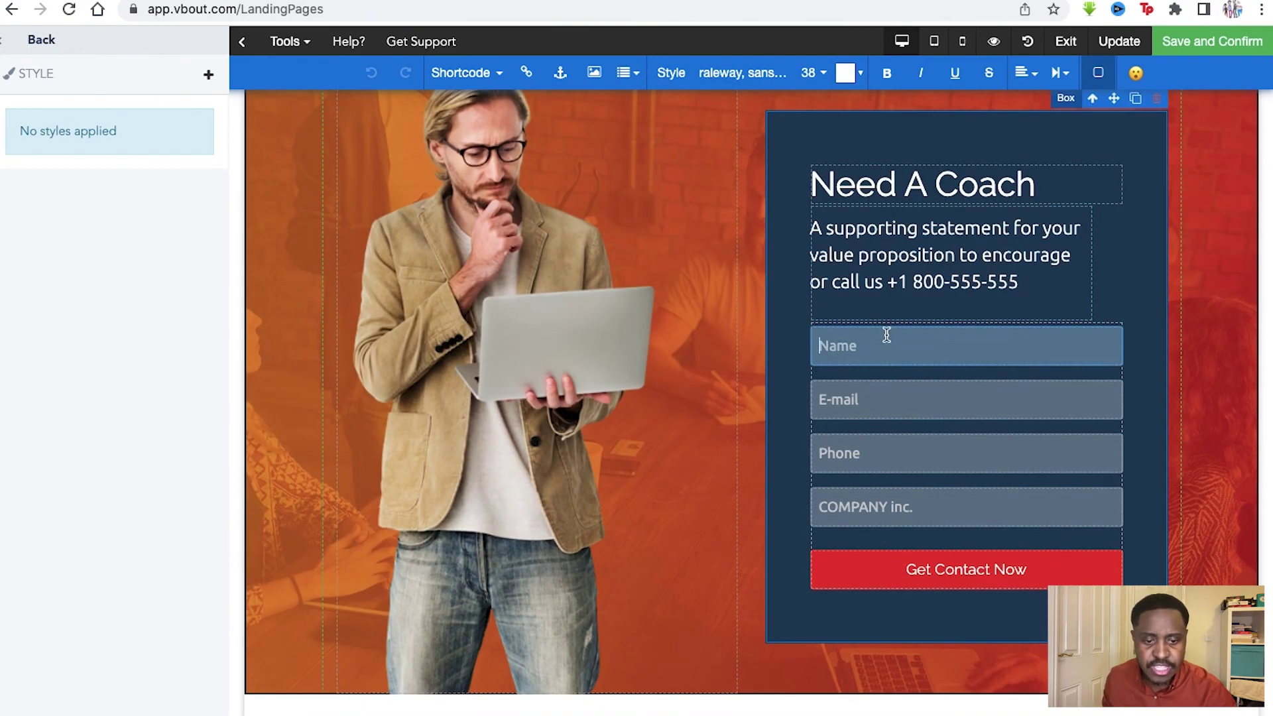
{"action": "left_click", "coordinate": [886, 335]}
{"action": "left_click", "coordinate": [907, 396]}
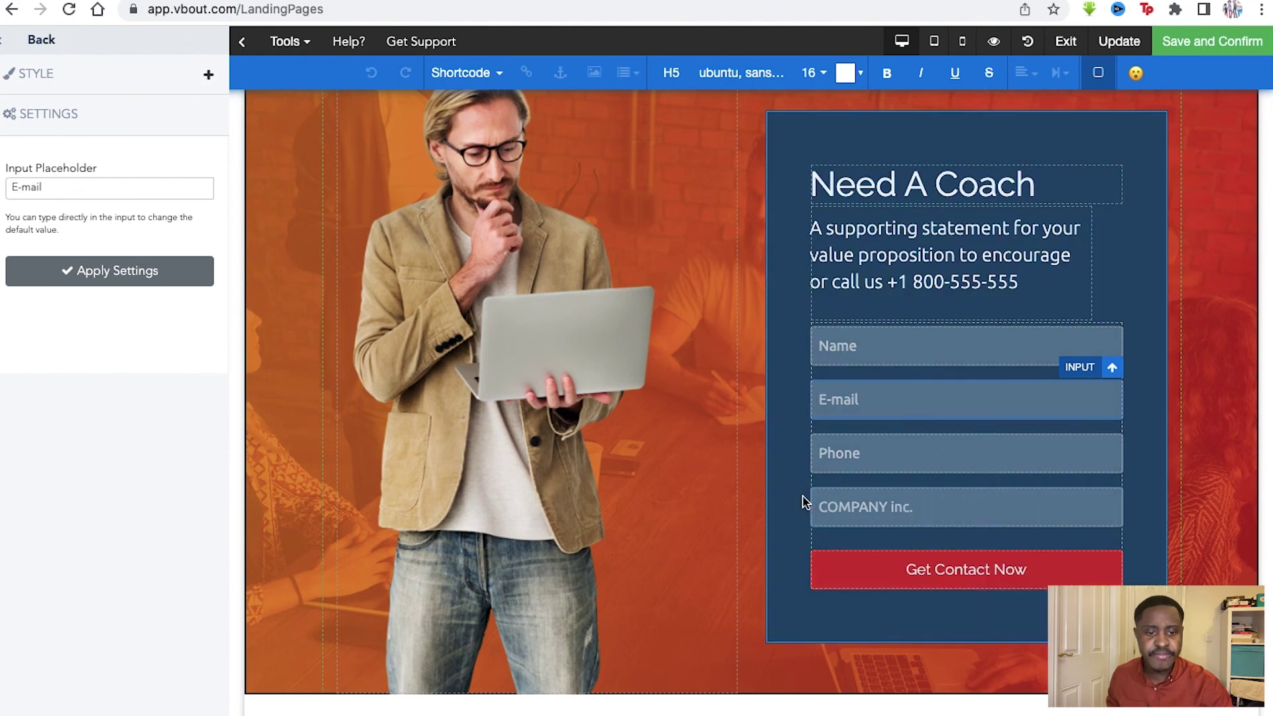